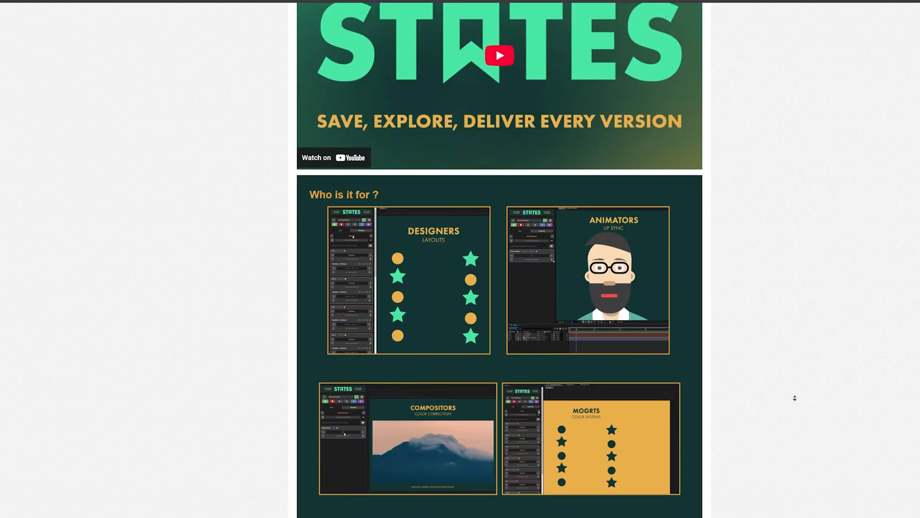
scroll(794, 398, "down", 4)
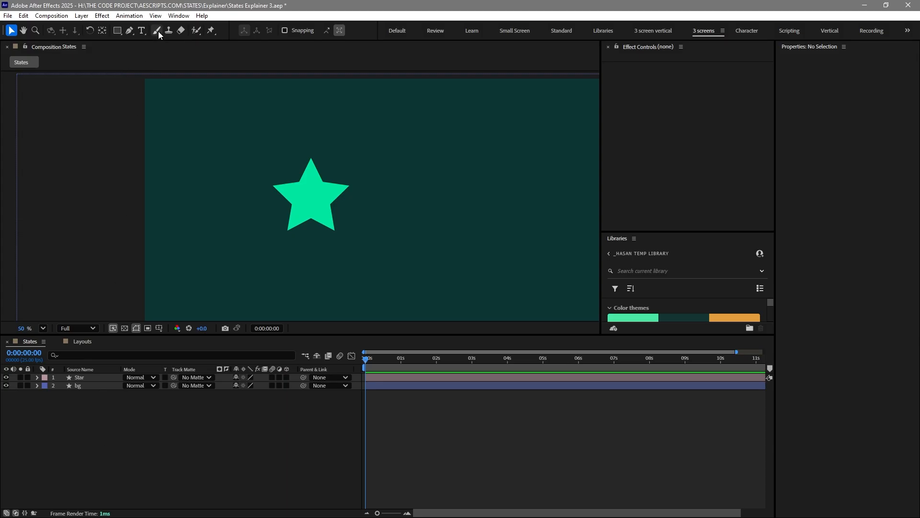
Open the STATES extension panel
left_click(179, 15)
mouse_move(280, 63)
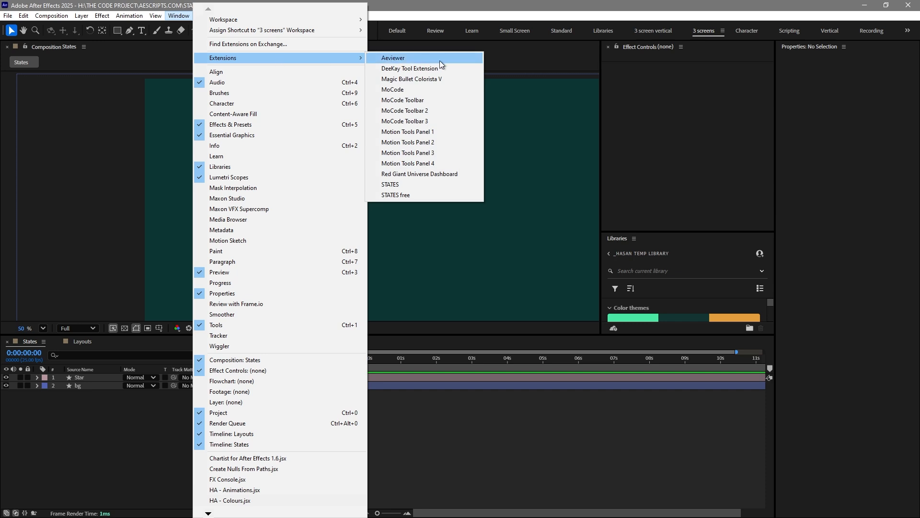
left_click(403, 184)
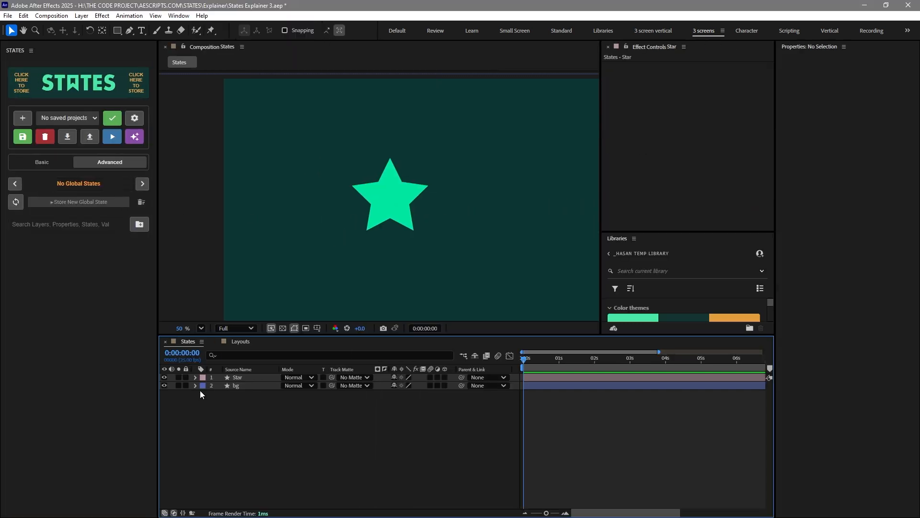
Expand the Star layer's Polystar Path and add its Points property to the STATES panel
left_click(196, 378)
left_click(195, 377)
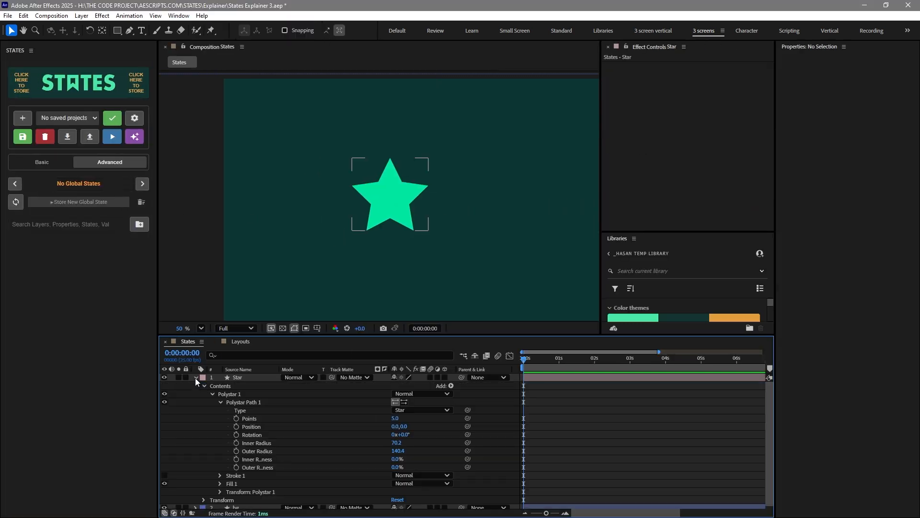
left_click(259, 418)
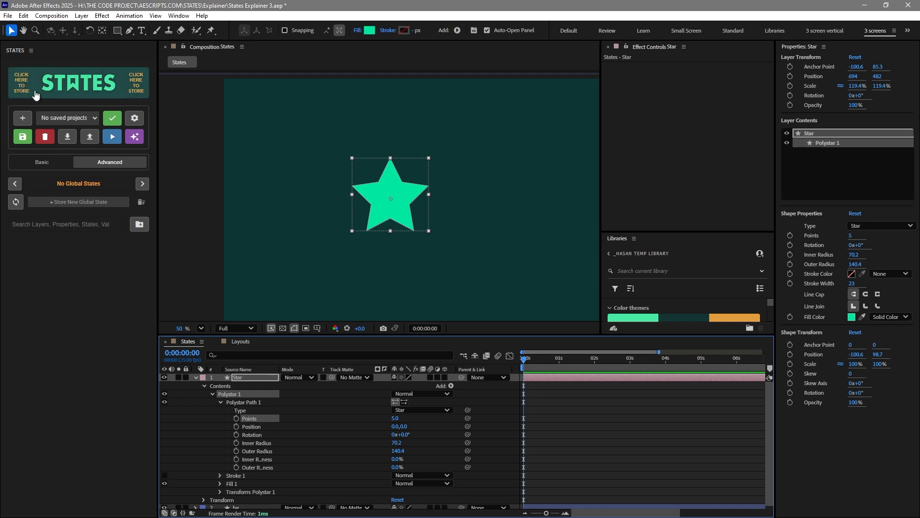
left_click(120, 94)
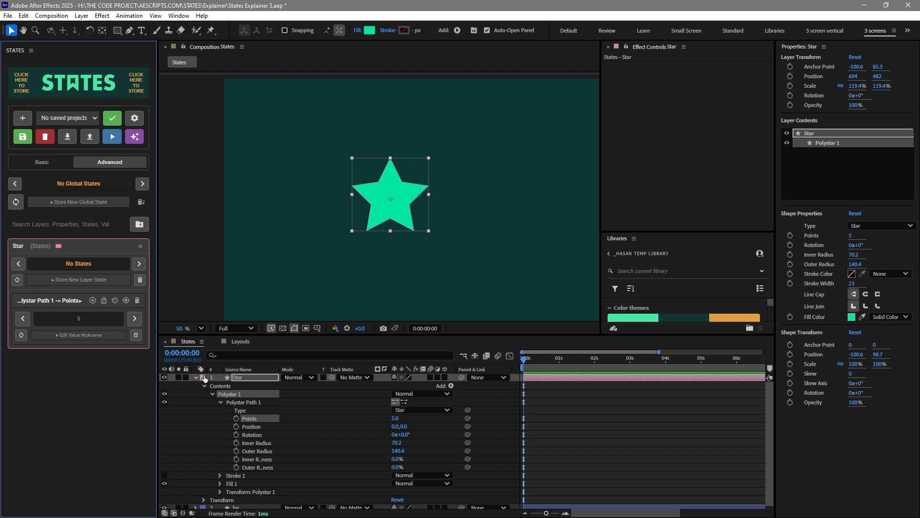
Change the Star layer card's label colour to yellow, then reset it
left_click(58, 245)
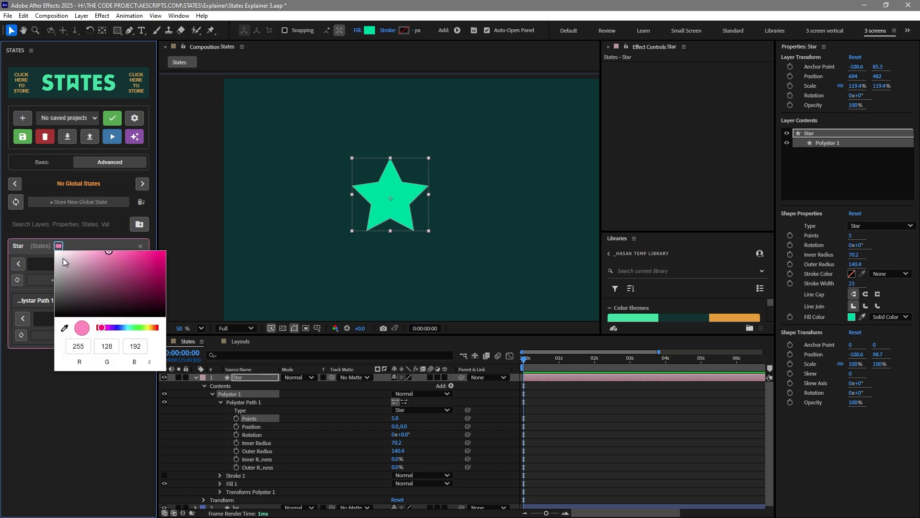
left_click_drag(124, 328, 147, 328)
left_click_drag(137, 268, 165, 250)
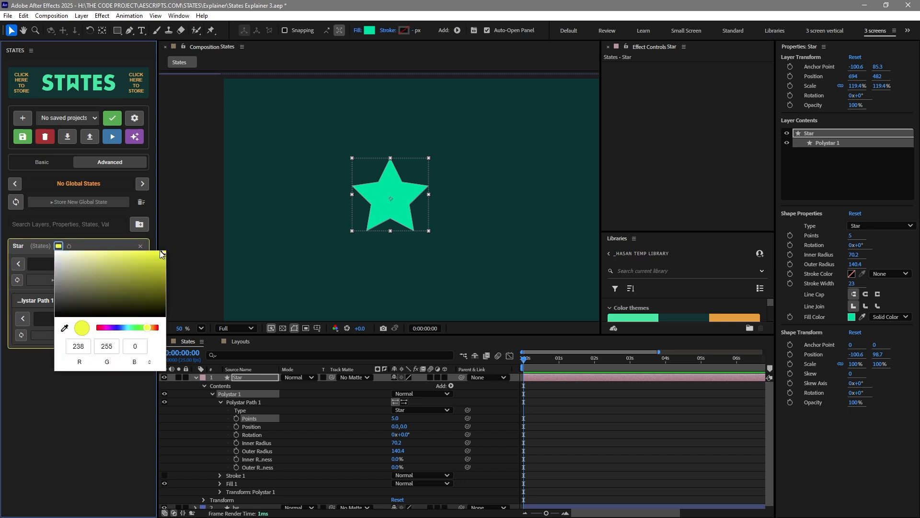
left_click(58, 246)
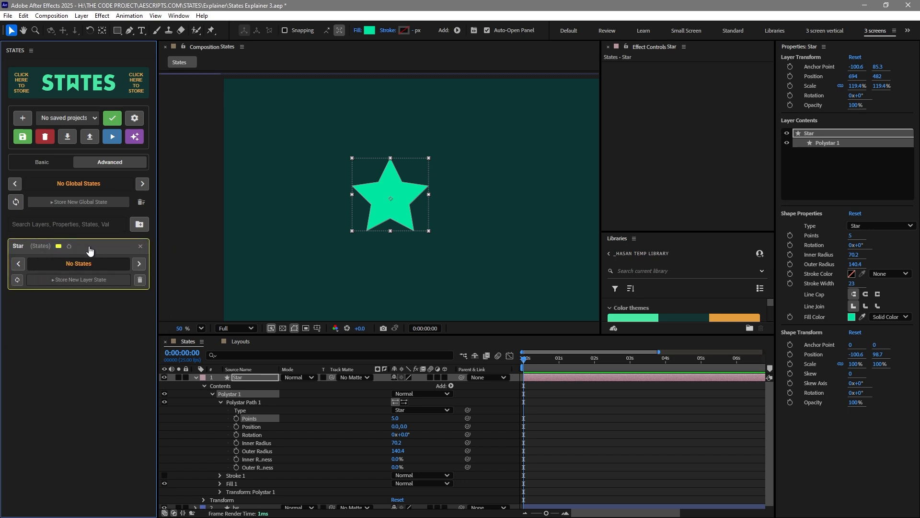
left_click(69, 246)
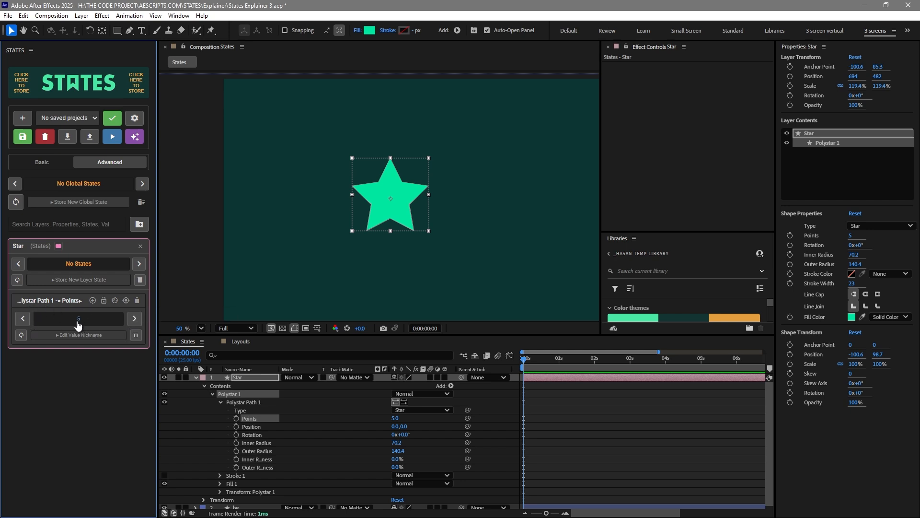
Set the star's Points to 3
left_click(398, 418)
type("3")
key("Return")
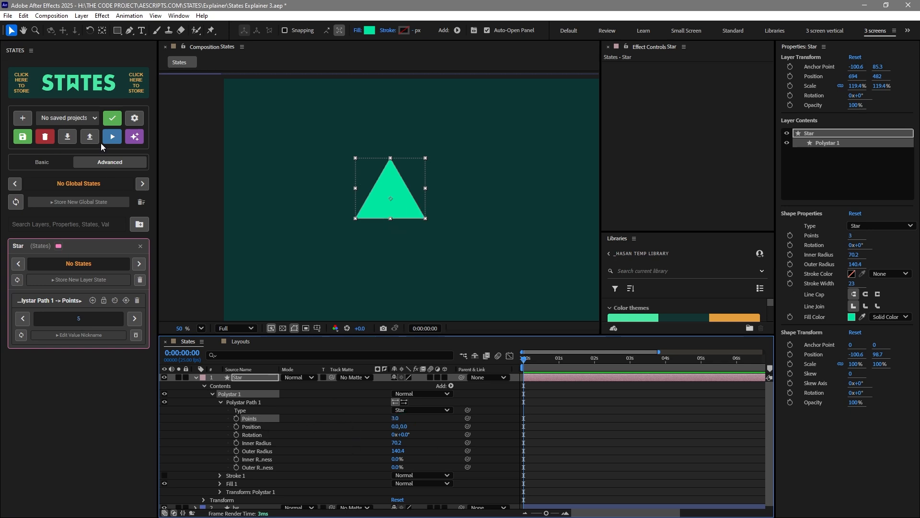
Switch the Points property between its stored values 5 and 3 in the STATES panel
left_click(134, 320)
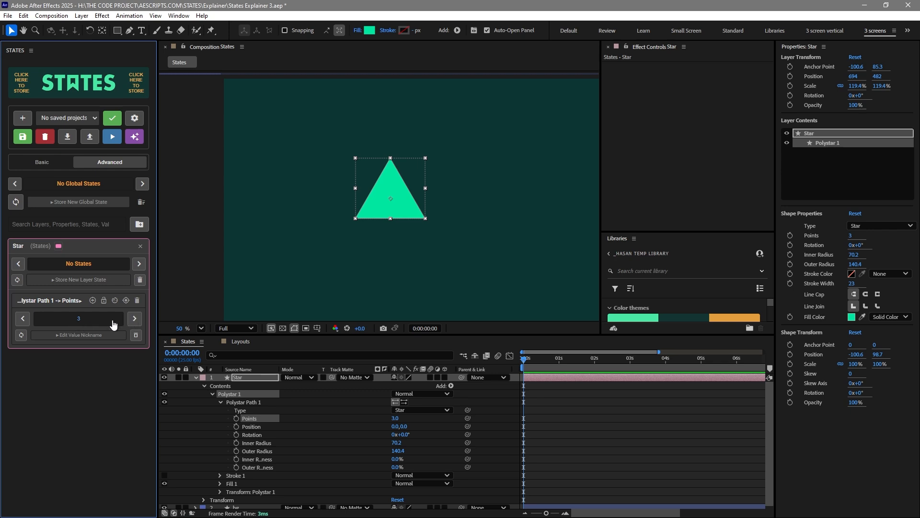
left_click(80, 320)
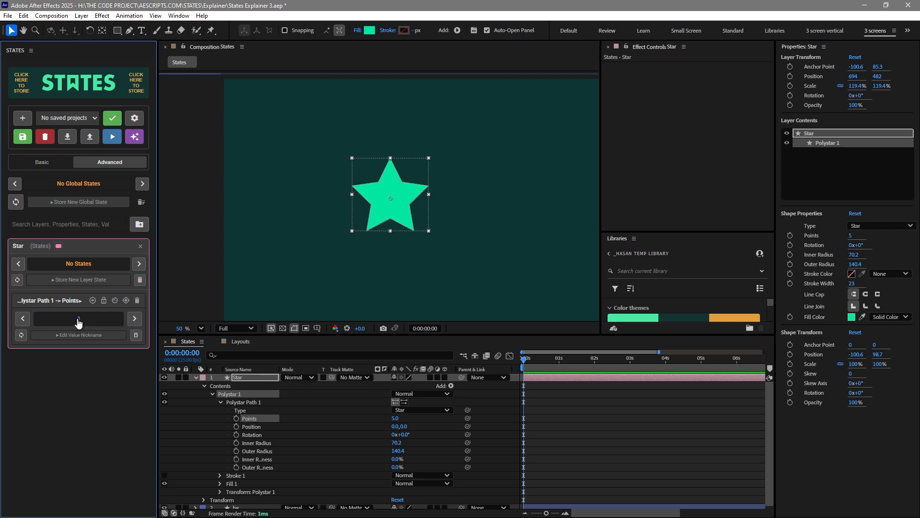
left_click(79, 321)
left_click(134, 319)
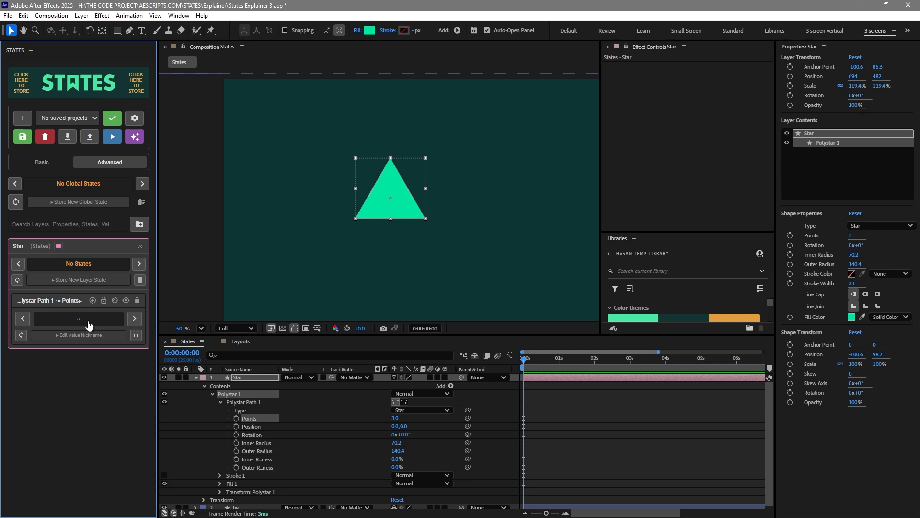
left_click(122, 321)
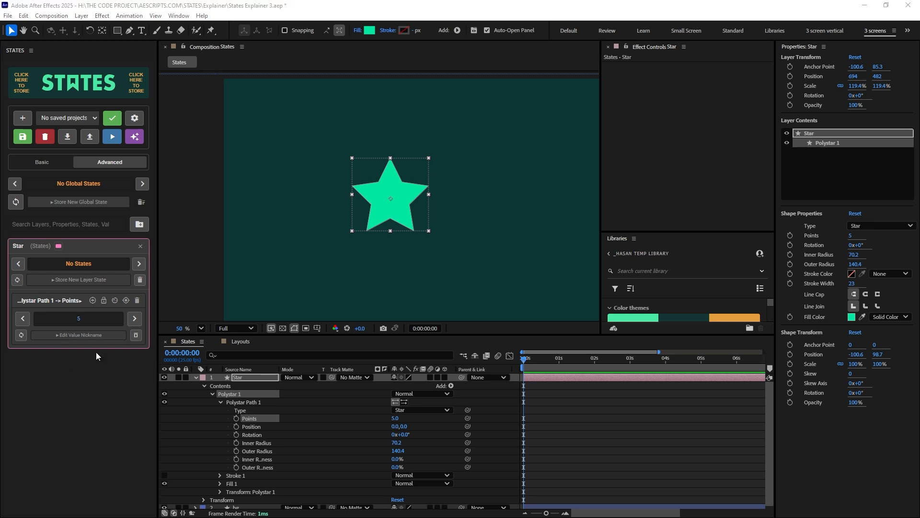
Expand Fill 1 and add its Color property to the STATES panel
left_click(200, 408)
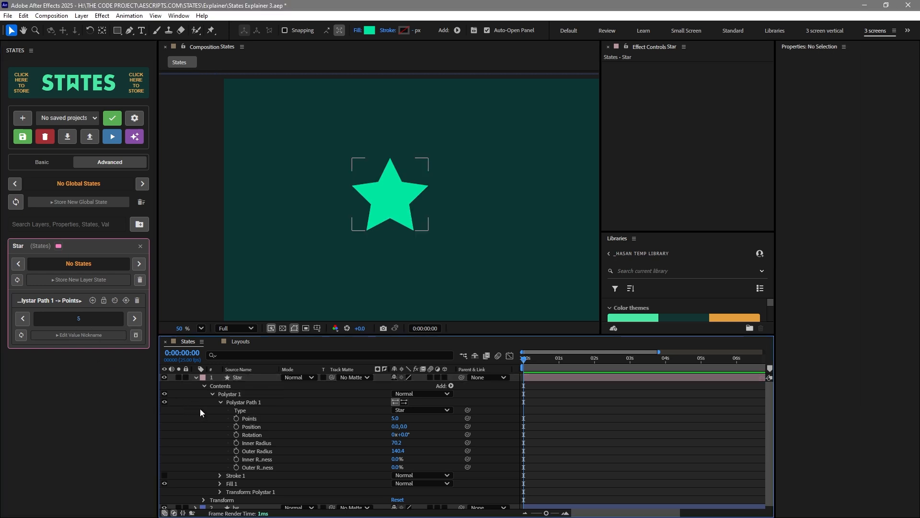
left_click(220, 483)
left_click(271, 496)
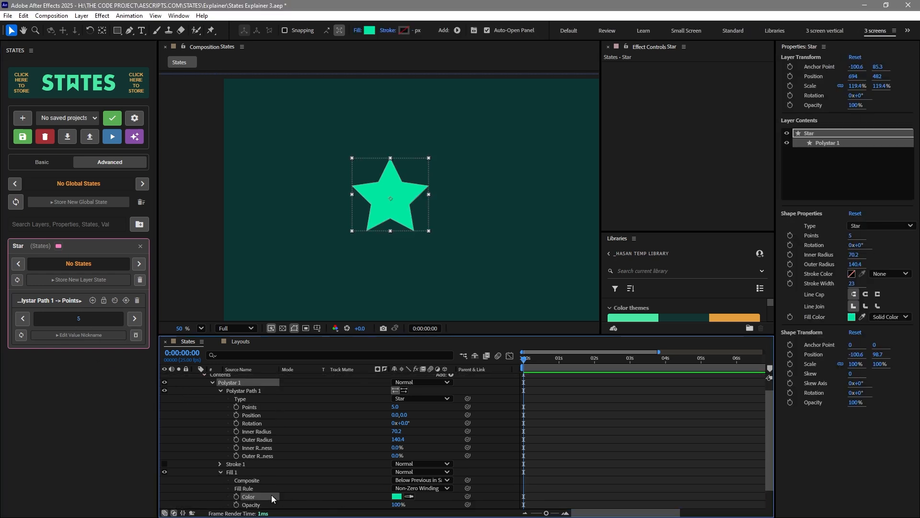
left_click(79, 82)
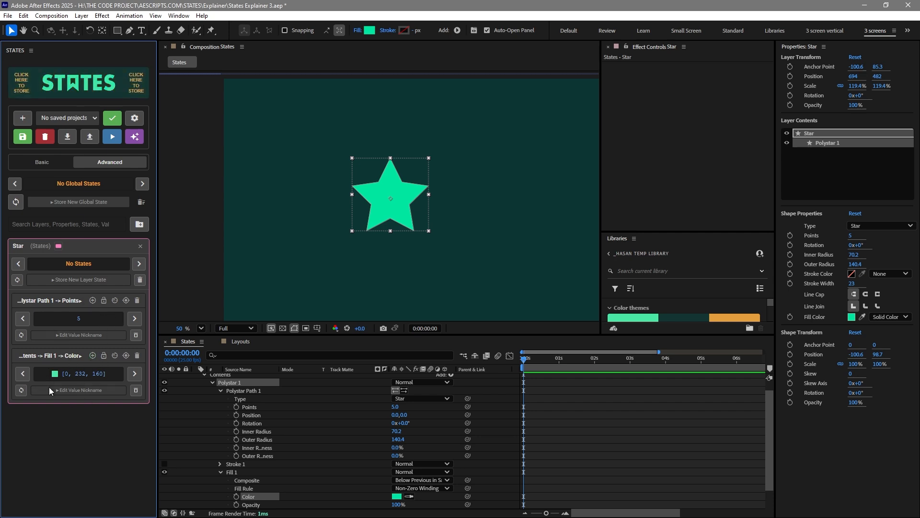
Give the stored fill colour value the nickname green
left_click(76, 392)
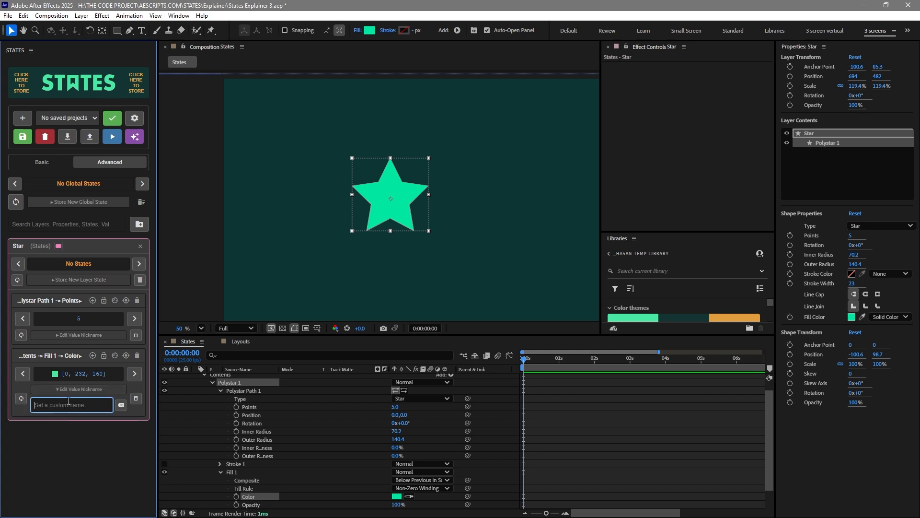
type("green")
left_click(67, 392)
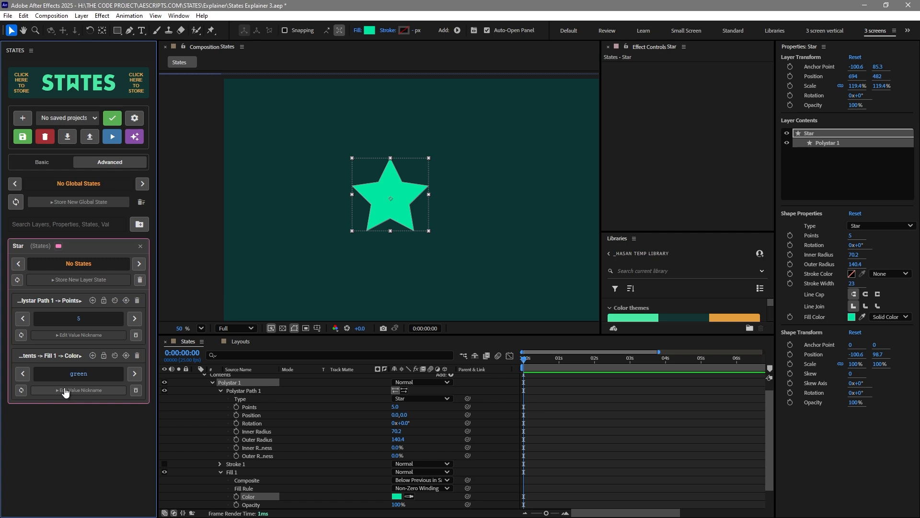
Clear the fill colour value's nickname
left_click(70, 390)
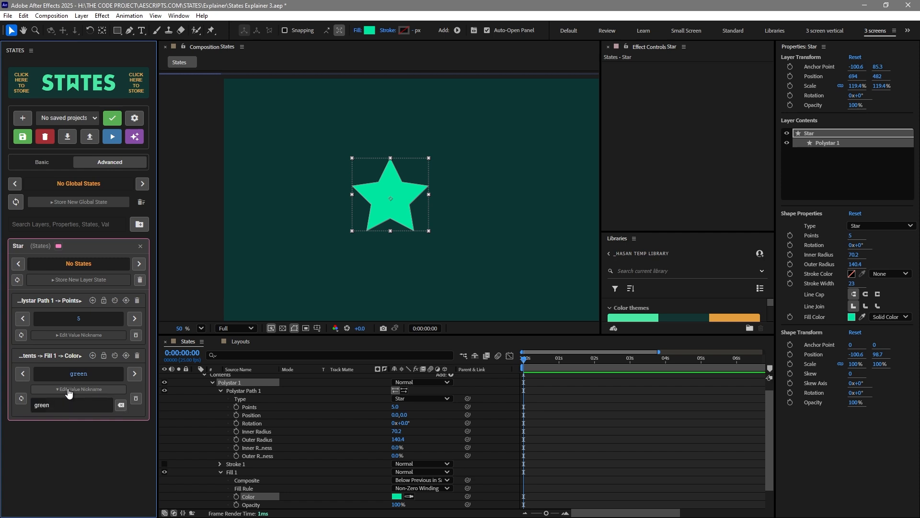
left_click(121, 406)
left_click(80, 391)
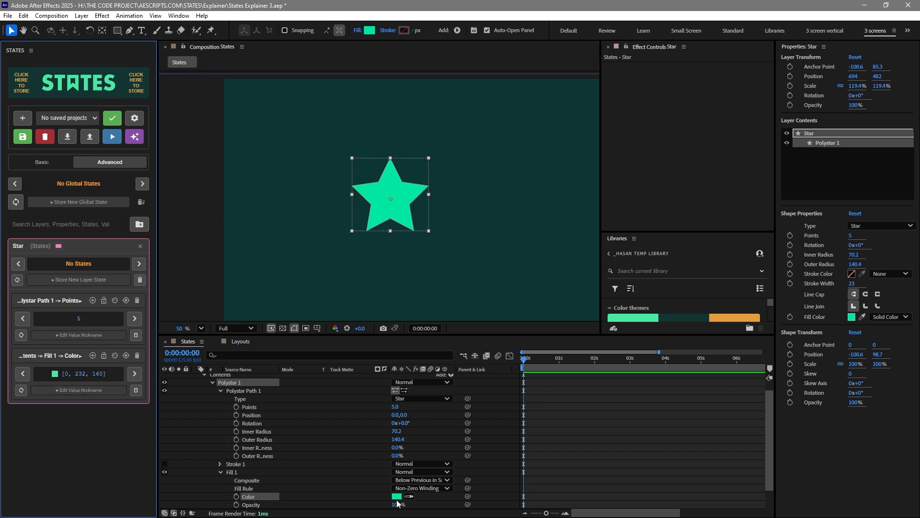
Set the star's fill colour to the orange swatch from the library colour theme
left_click(409, 497)
left_click(741, 317)
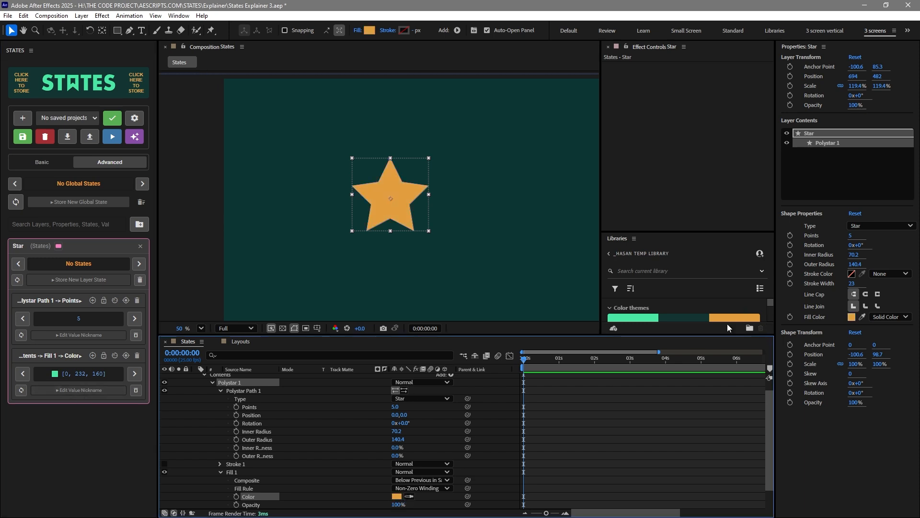
Cycle the Fill Color between its stored green and orange values
left_click(130, 376)
left_click(133, 376)
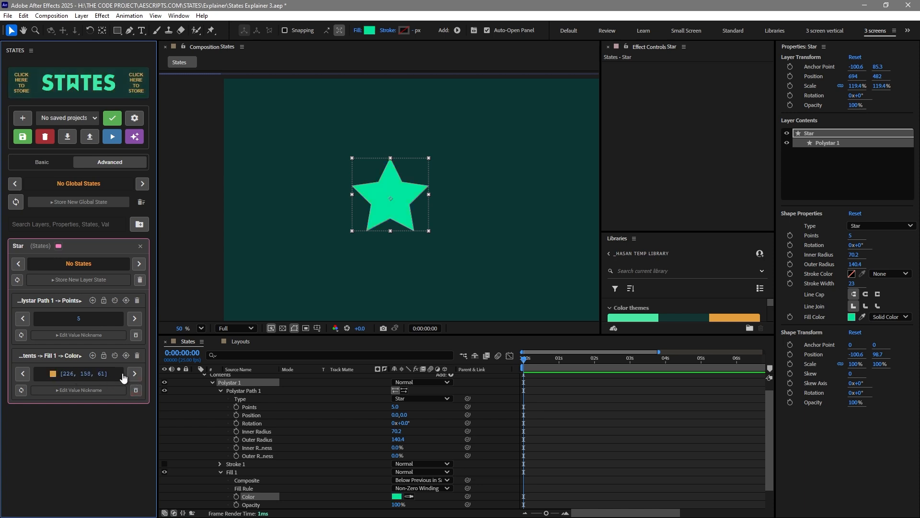
left_click(222, 429)
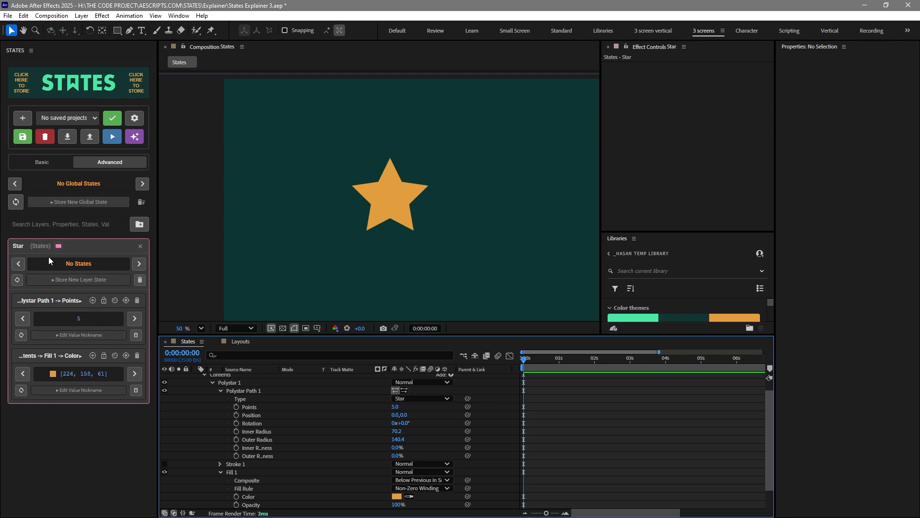
Store a new layer state named orange star
left_click(76, 280)
left_click(61, 304)
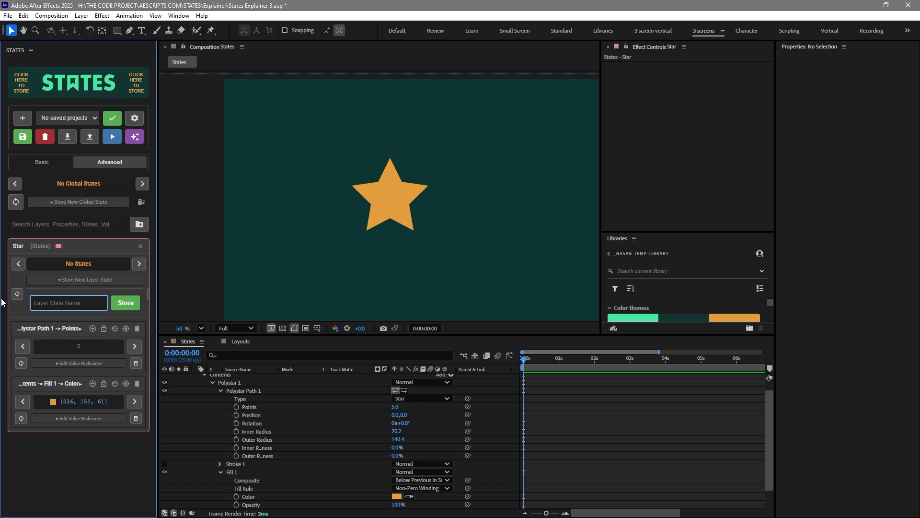
type("orange star")
left_click(126, 303)
Switch the fill to green and store it as a new layer state
left_click(135, 401)
left_click(65, 303)
type("green star")
left_click(125, 302)
Switch Points to 3 and store a layer state named green triangle
left_click(134, 348)
left_click(82, 302)
type("green triangle")
left_click(125, 303)
Store a layer state named orange triangle
left_click(77, 303)
type("orange triangle")
left_click(126, 302)
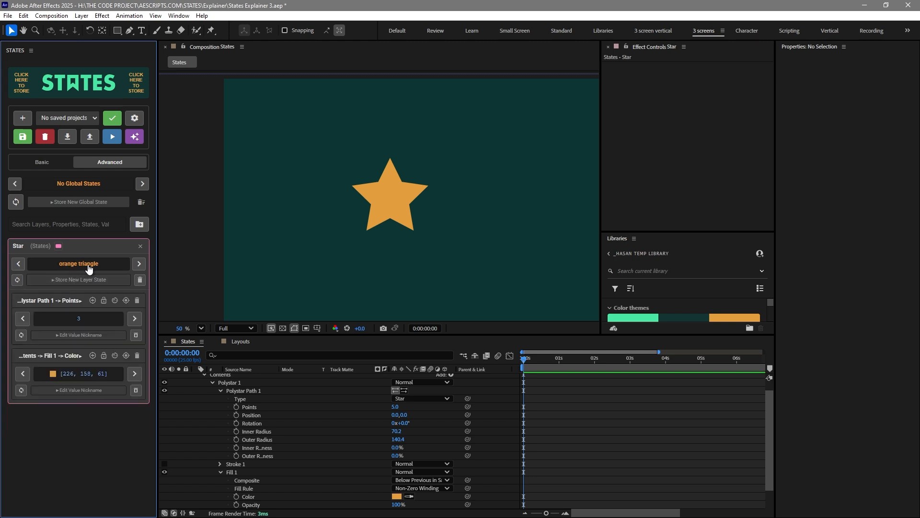
Cycle through the stored layer states of the Star layer
left_click(137, 264)
left_click(139, 264)
left_click(139, 263)
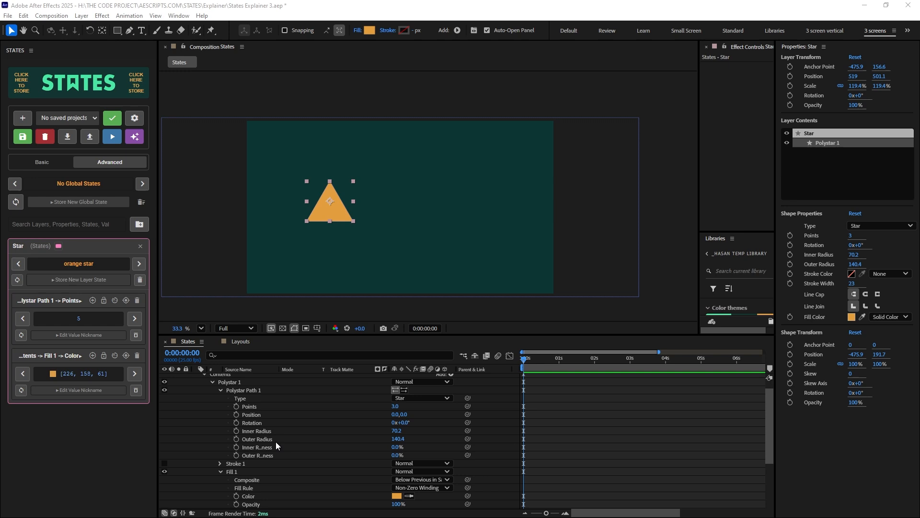
Add the Polystar transform's Scale property to the STATES panel
left_click(307, 450)
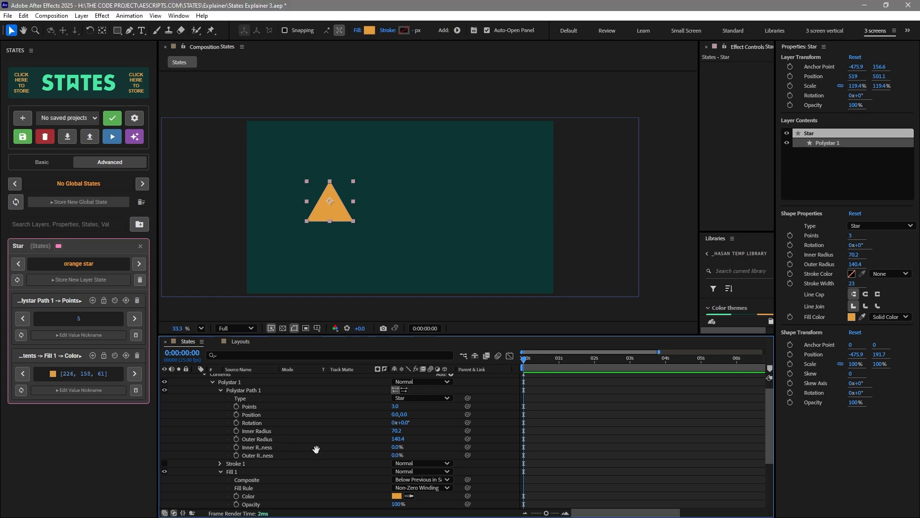
scroll(307, 460, "down", 2)
left_click(251, 496)
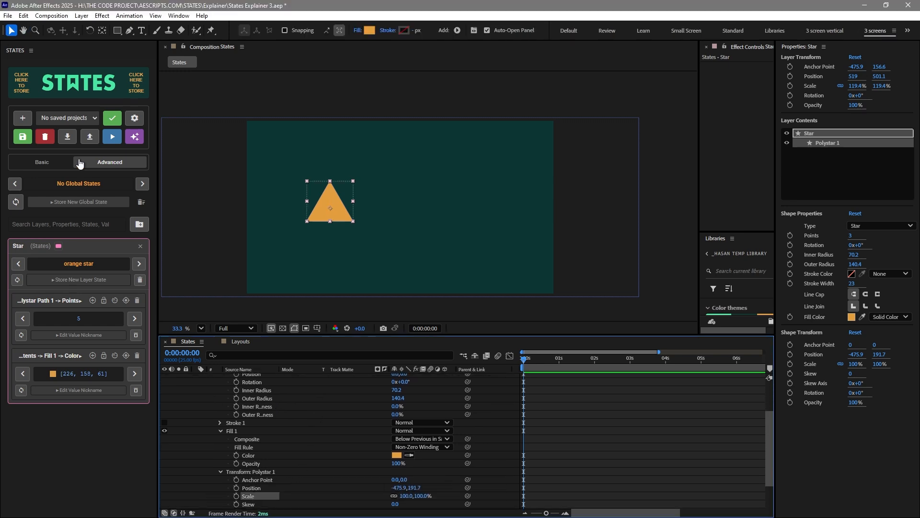
left_click(62, 96)
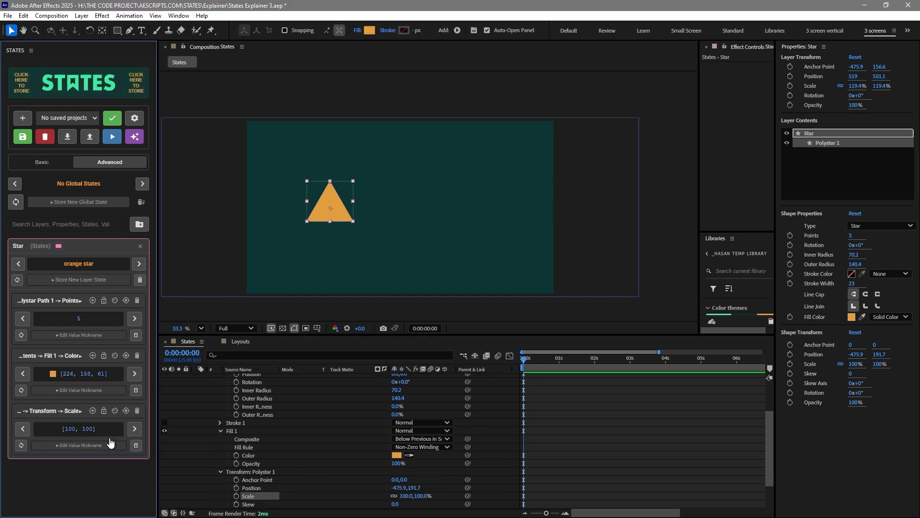
Scrub the polystar's Scale to 61% and then 273%, and step through the stored Scale values
left_click_drag(407, 497, 390, 497)
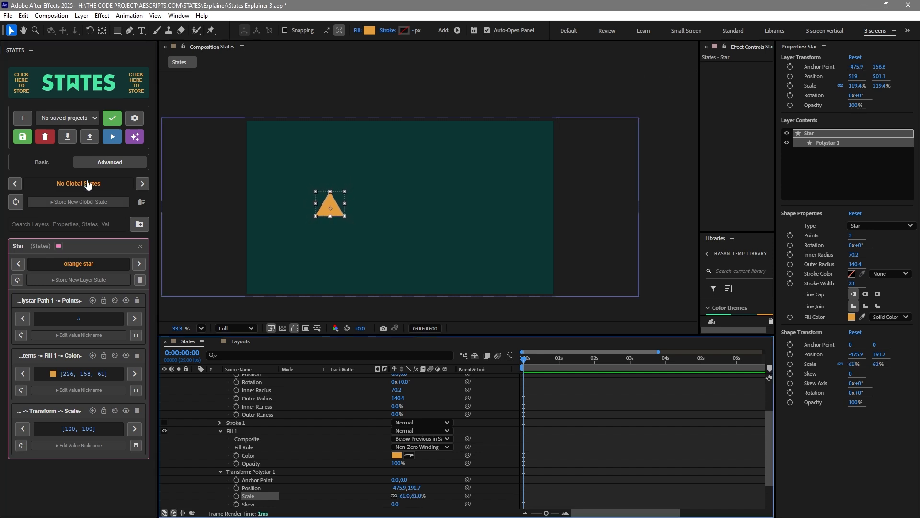
left_click_drag(405, 495, 498, 491)
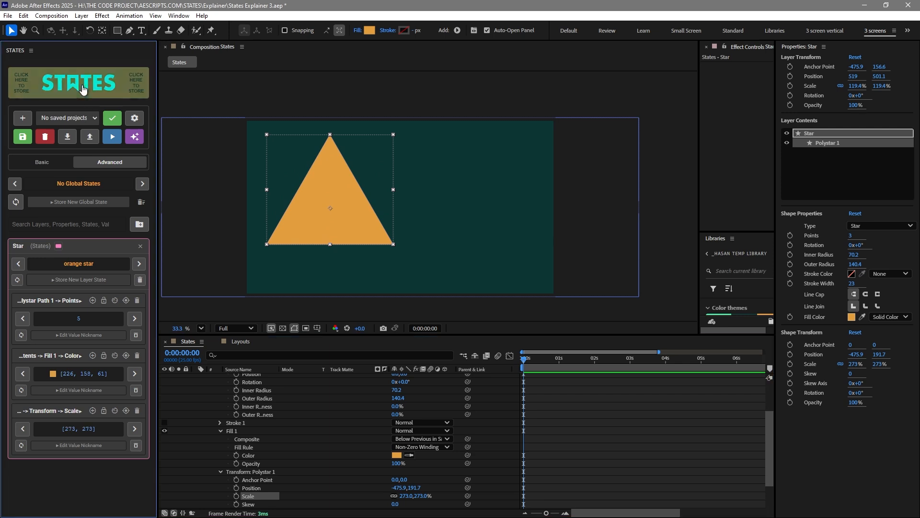
left_click(135, 432)
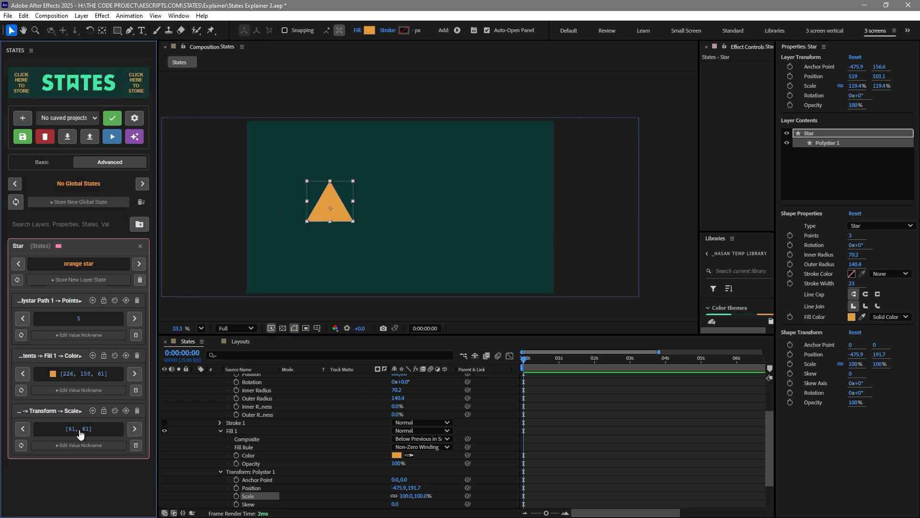
Stretch the polystar horizontally to 193.5% Scale, store it as a new Scale value and cycle through the stored values
left_click(96, 431)
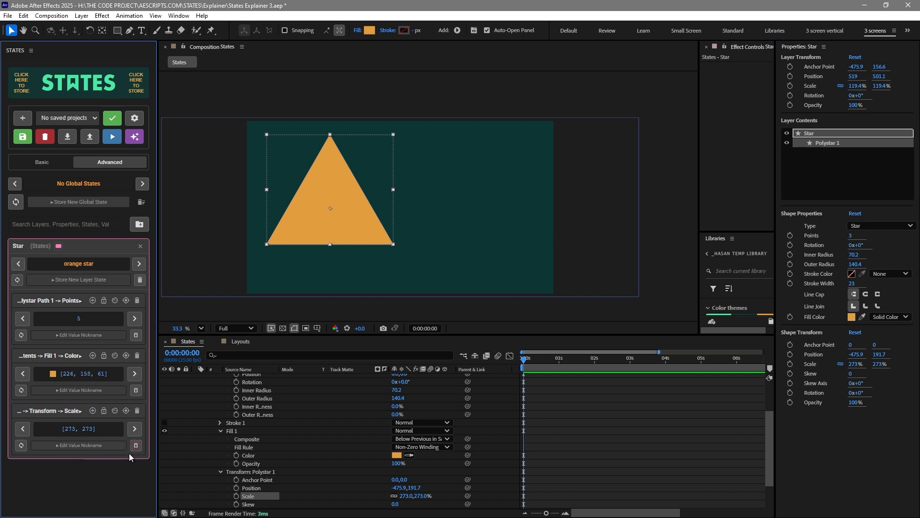
left_click(134, 431)
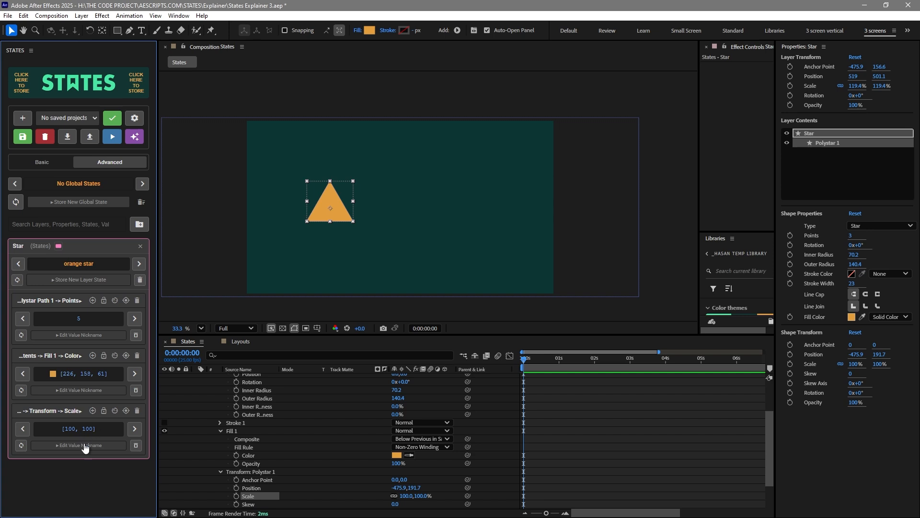
left_click_drag(352, 203, 373, 206)
left_click(21, 446)
left_click(133, 430)
left_click(95, 430)
left_click(135, 430)
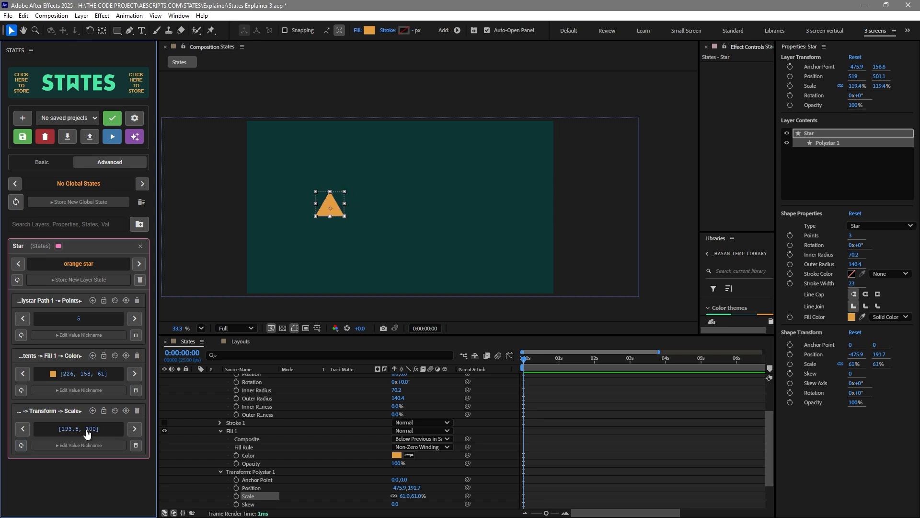
left_click(86, 431)
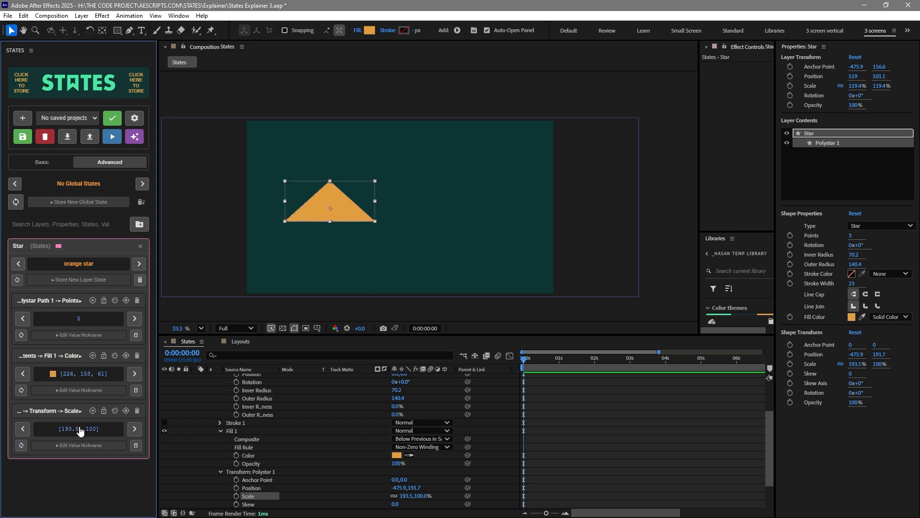
Remove the Scale property from the STATES panel and locate the Color and Points properties in the timeline
left_click(137, 410)
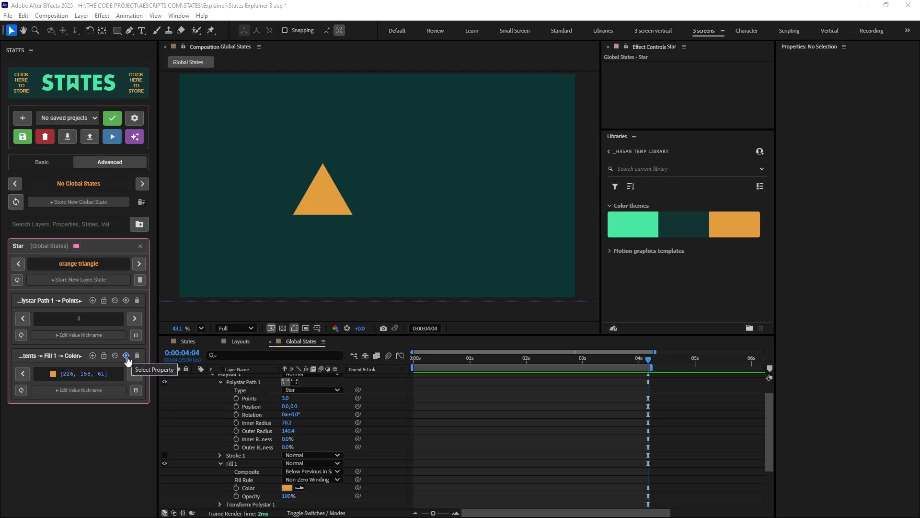
left_click(126, 355)
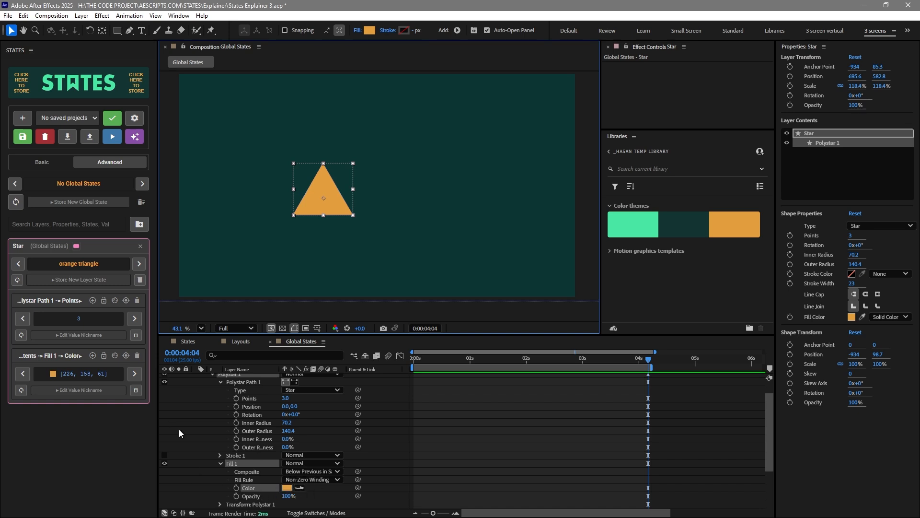
left_click(125, 301)
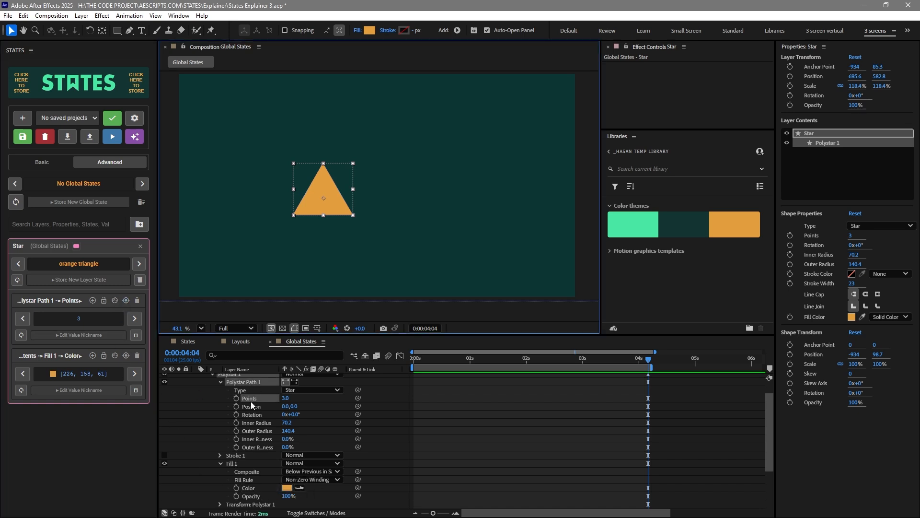
left_click(115, 355)
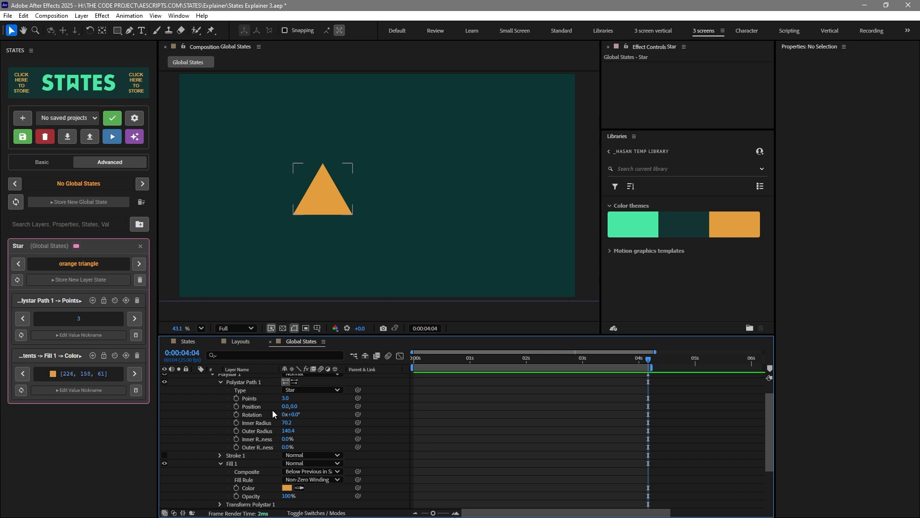
Keyframe the Star layer's Position, moving it from the left at 0 s to the right at about 1 s
scroll(272, 414, "up", 2)
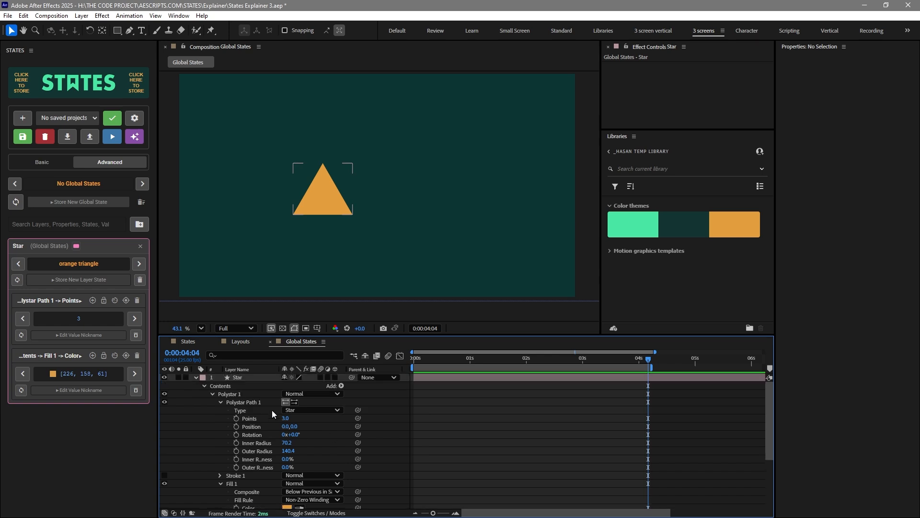
left_click(239, 377)
key("p")
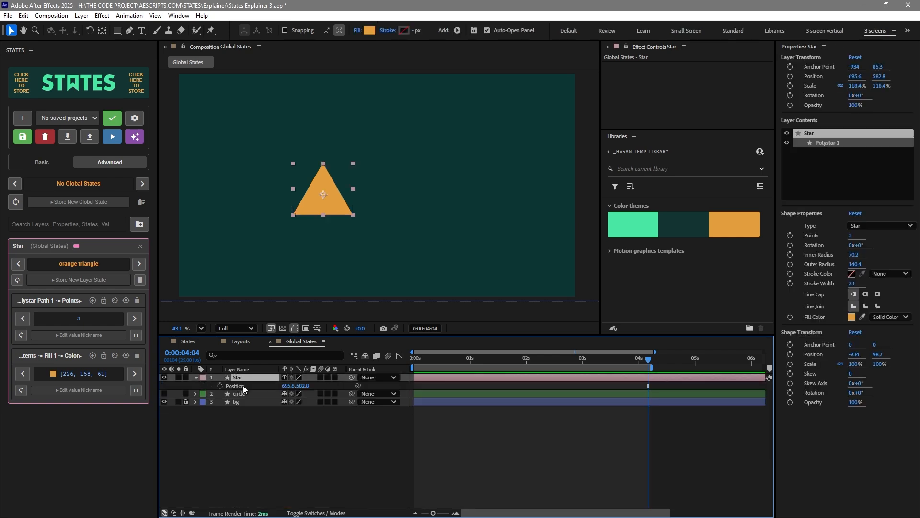
left_click_drag(330, 208, 272, 208)
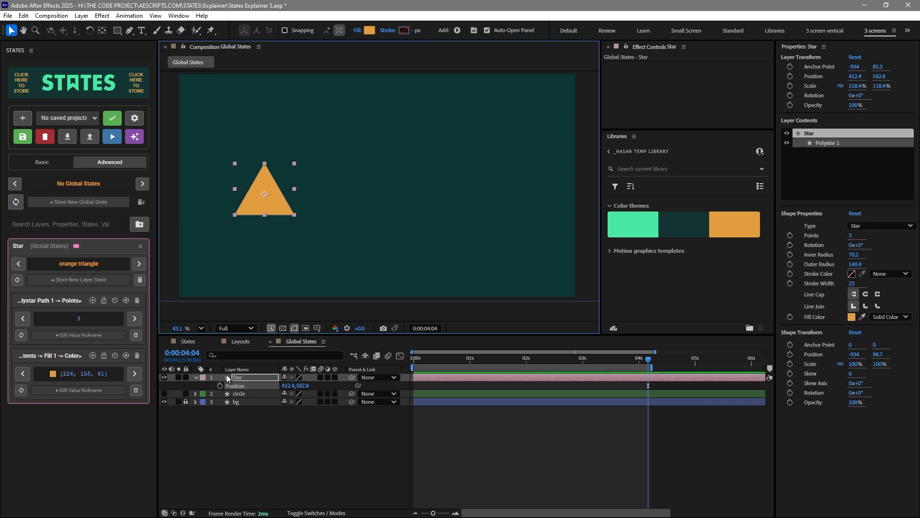
left_click(415, 358)
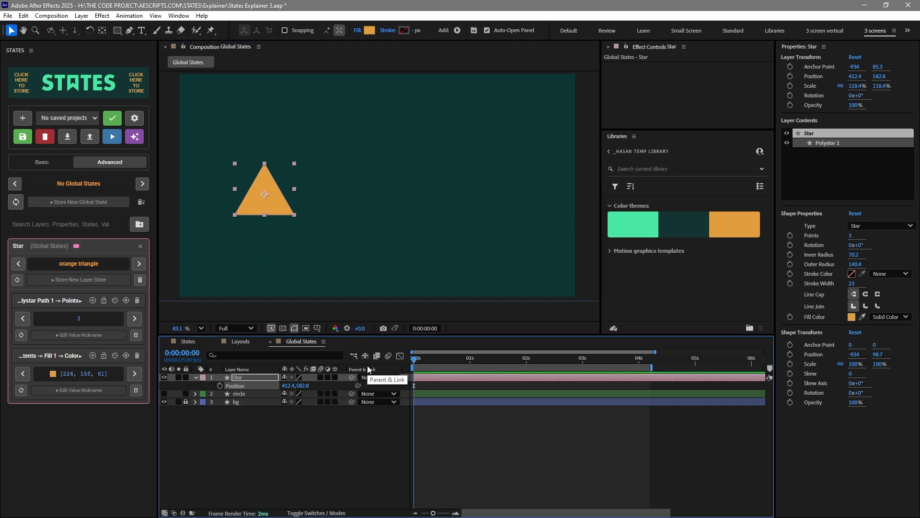
left_click(220, 386)
left_click(475, 358)
left_click_drag(263, 205, 510, 206)
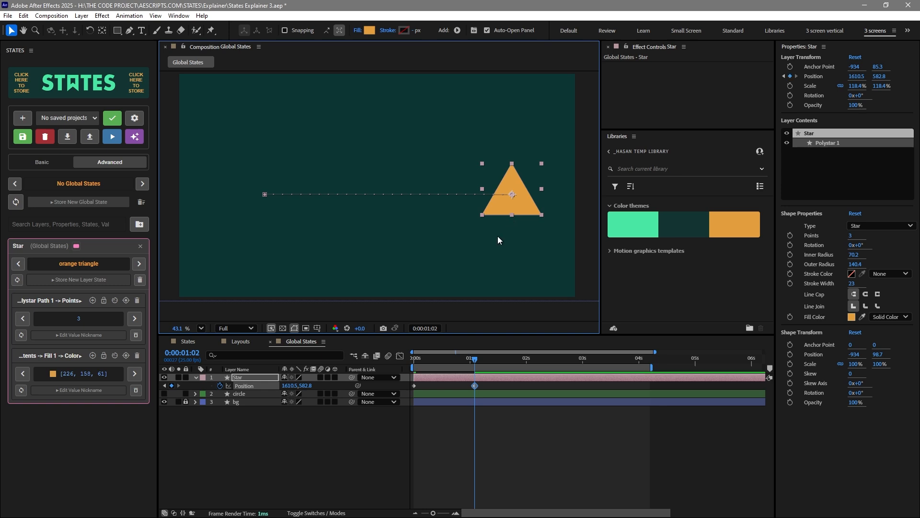
Ease the two Position keyframes in the Speed Graph and preview the animation
left_click_drag(393, 442, 517, 379)
left_click(400, 356)
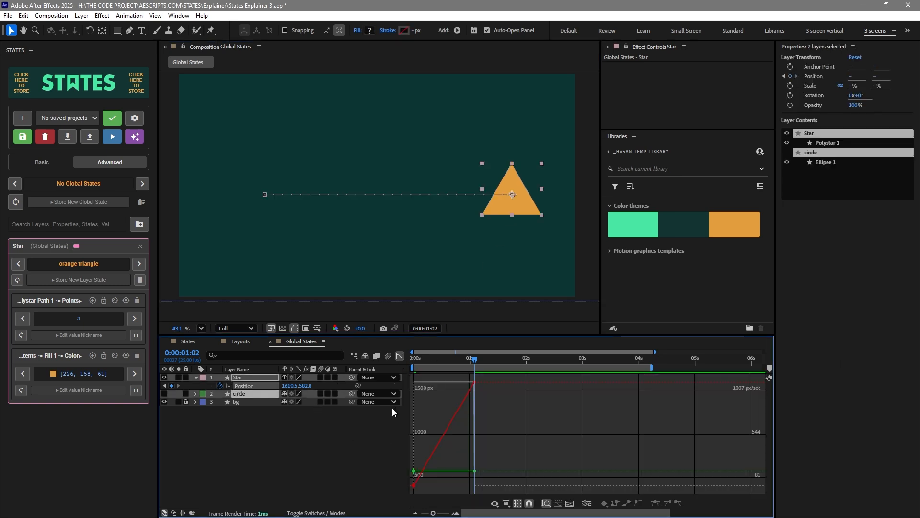
right_click(473, 424)
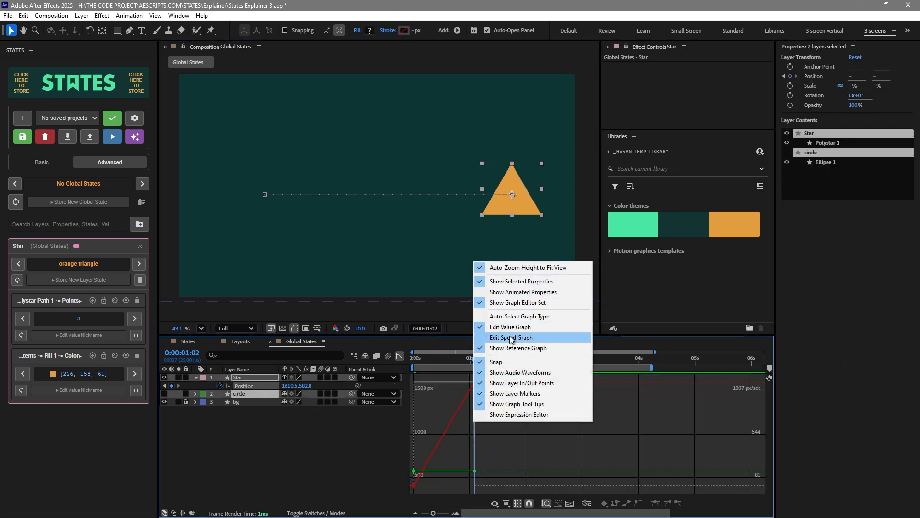
left_click(503, 334)
left_click_drag(475, 382, 427, 484)
key("space")
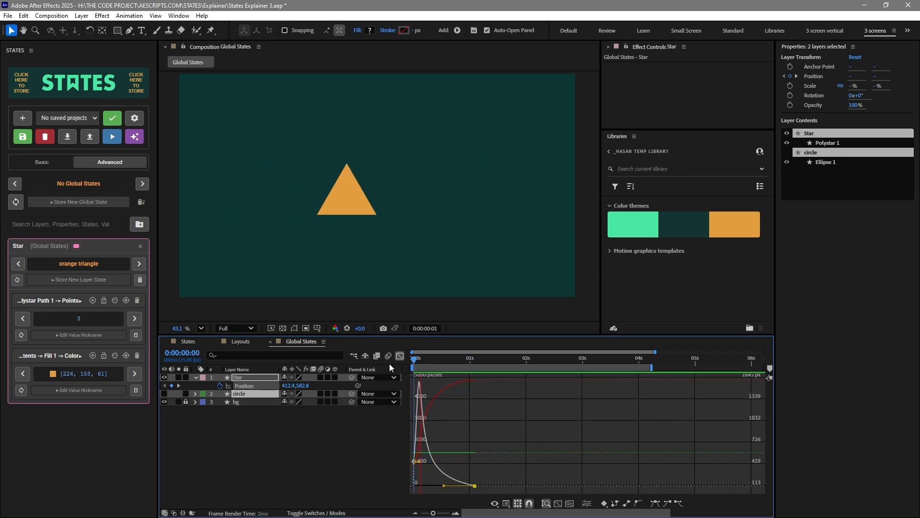
left_click(399, 356)
left_click(376, 445)
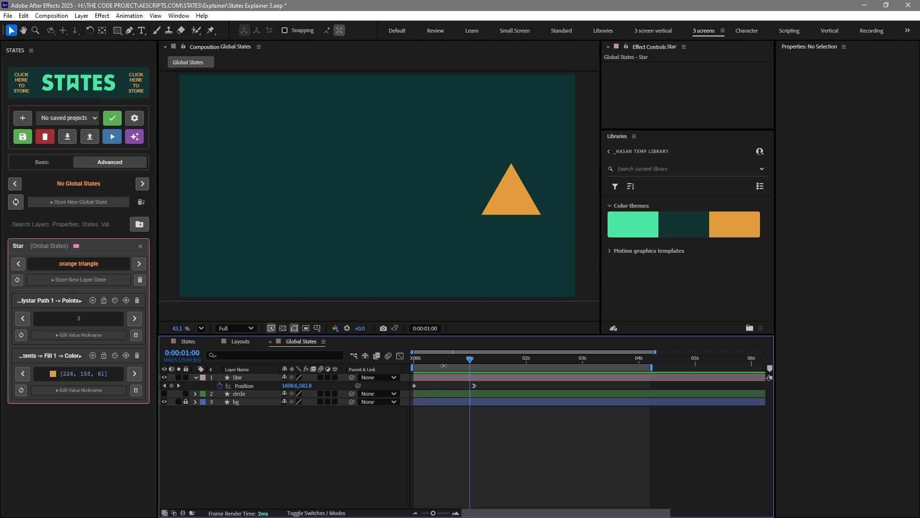
key("space")
Add the animated Position property to the STATES panel and nickname its value left-to-right
left_click(246, 385)
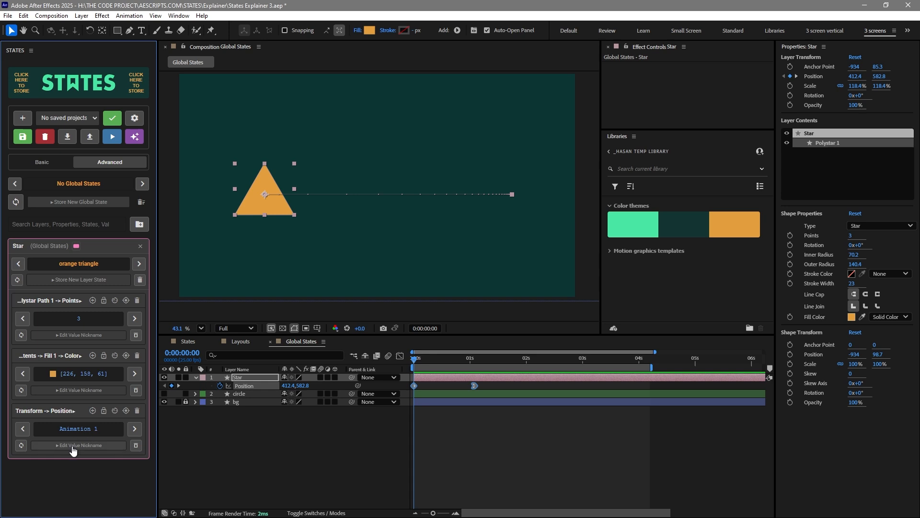
left_click(79, 445)
left_click(69, 460)
type("lef")
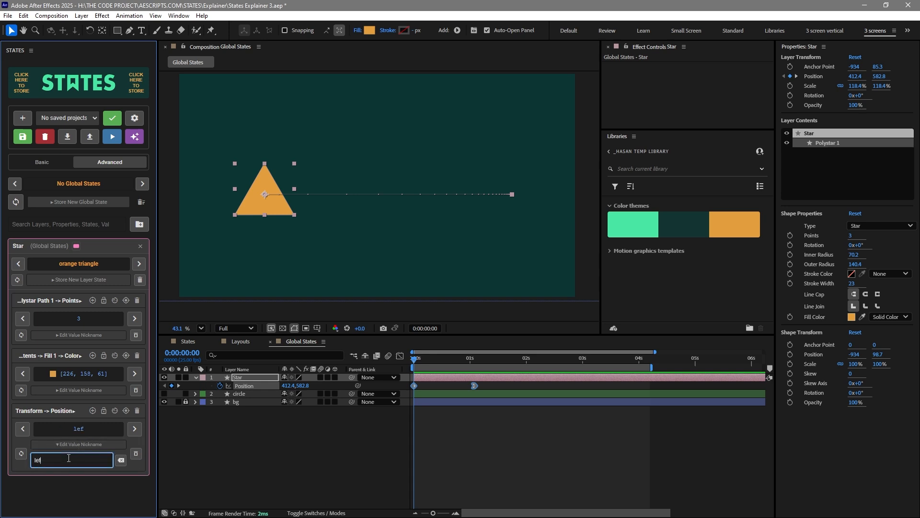
type("t-to-right")
key("Return")
Clear the Position keyframes, reapply the left-to-right value from the panel and preview the restored animation
left_click(307, 419)
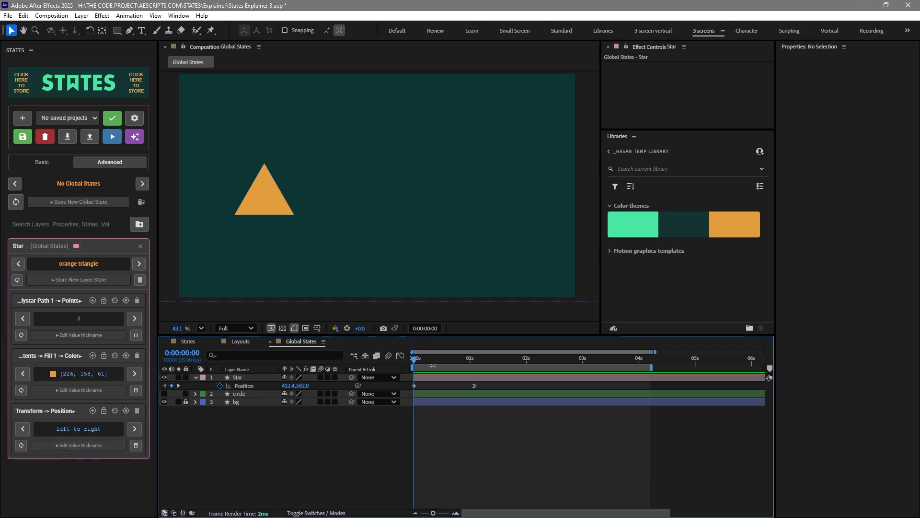
left_click(220, 386)
left_click(324, 428)
left_click_drag(423, 363, 459, 364)
key("Home")
left_click(77, 429)
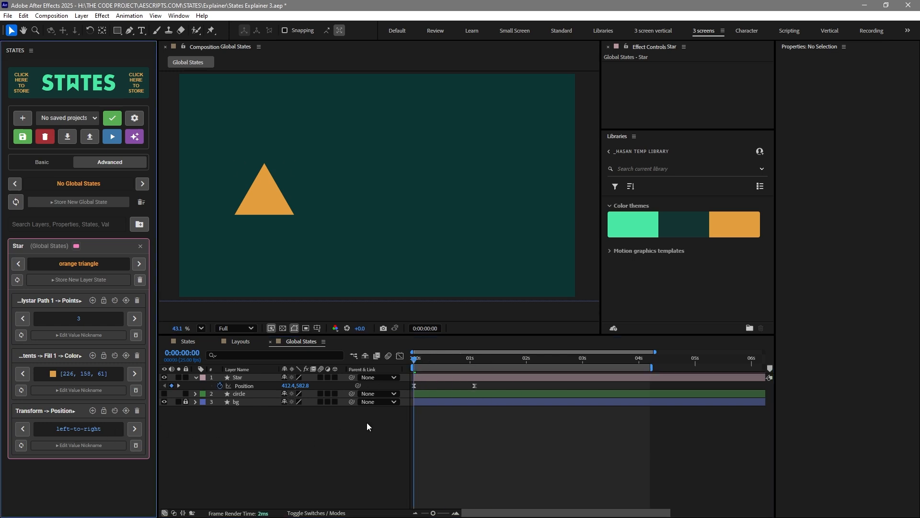
left_click(427, 361)
key("space")
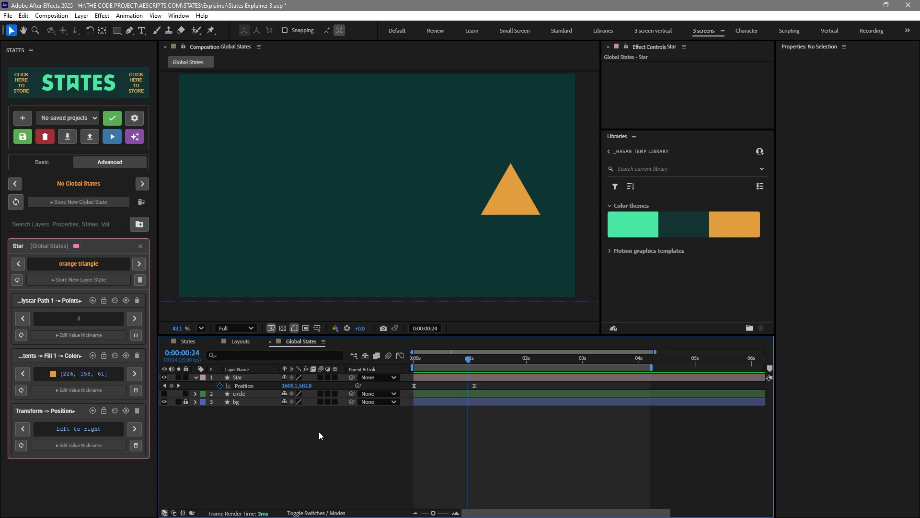
Clear the Position keyframes, enable applying at the current time, and reapply left-to-right starting at 2 s
left_click(220, 386)
left_click(232, 446)
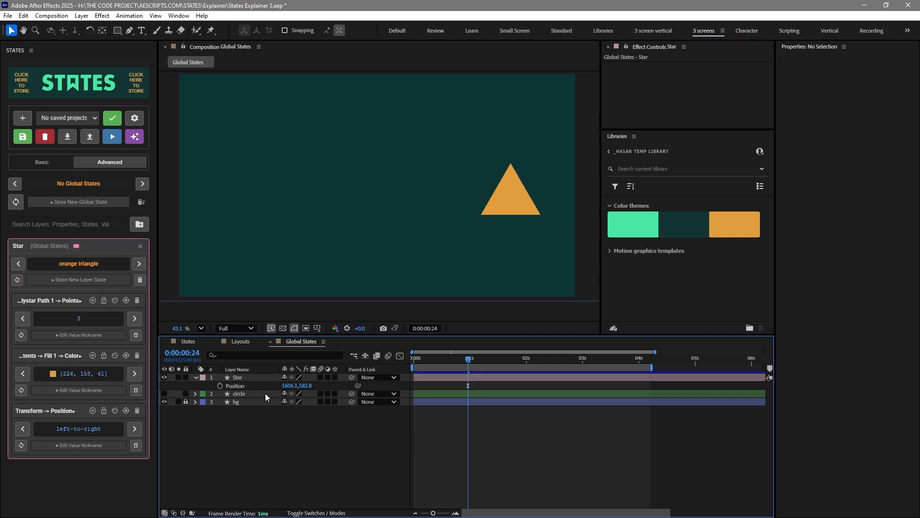
left_click(114, 411)
left_click_drag(460, 367, 527, 367)
left_click(82, 432)
left_click(500, 435)
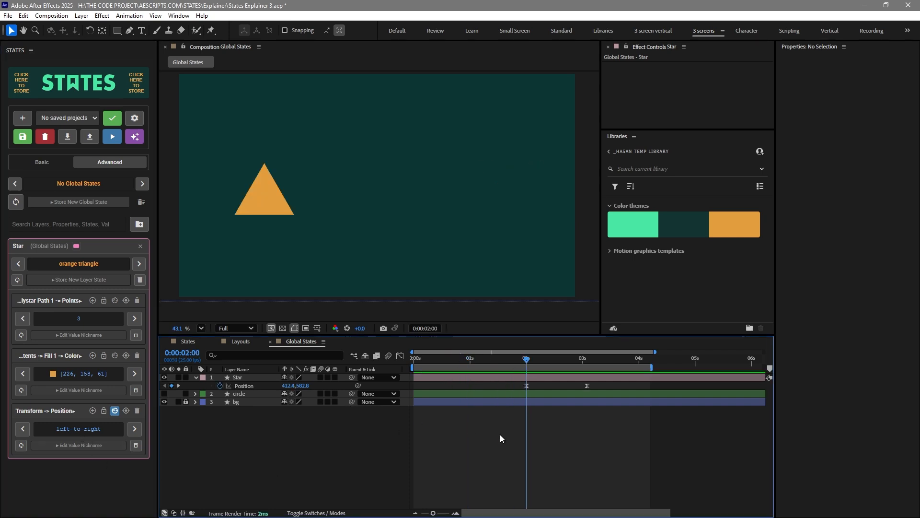
mouse_move(526, 361)
left_mouse_down()
mouse_move(558, 361)
mouse_move(525, 358)
left_mouse_up()
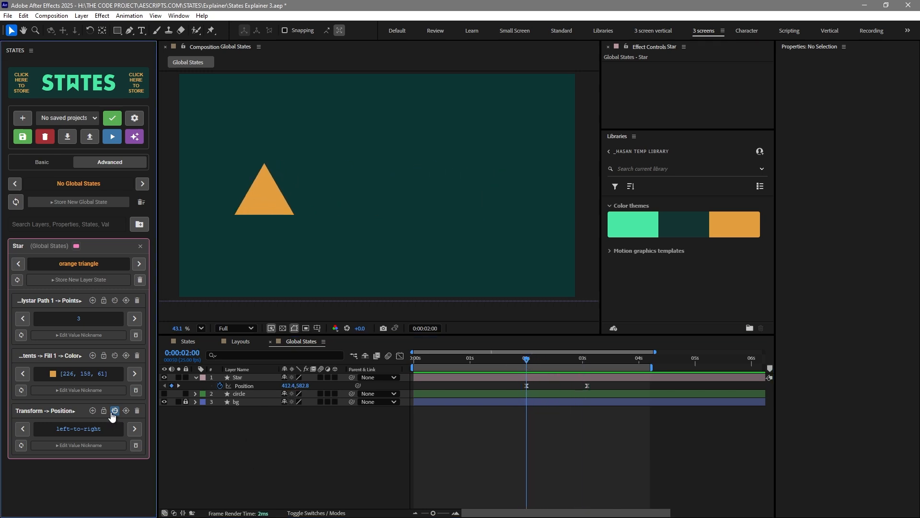
Clear the Position keyframes and keyframe the star near the top of the frame
left_click(243, 387)
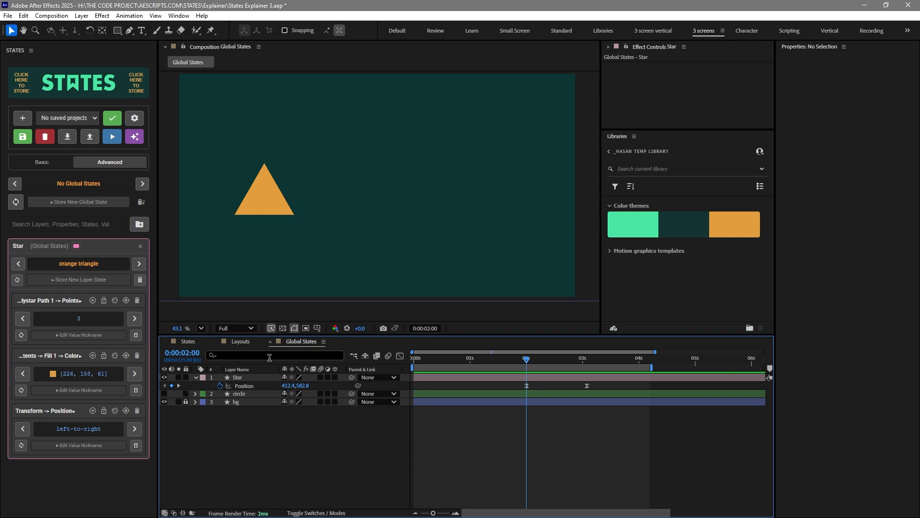
left_click(221, 386)
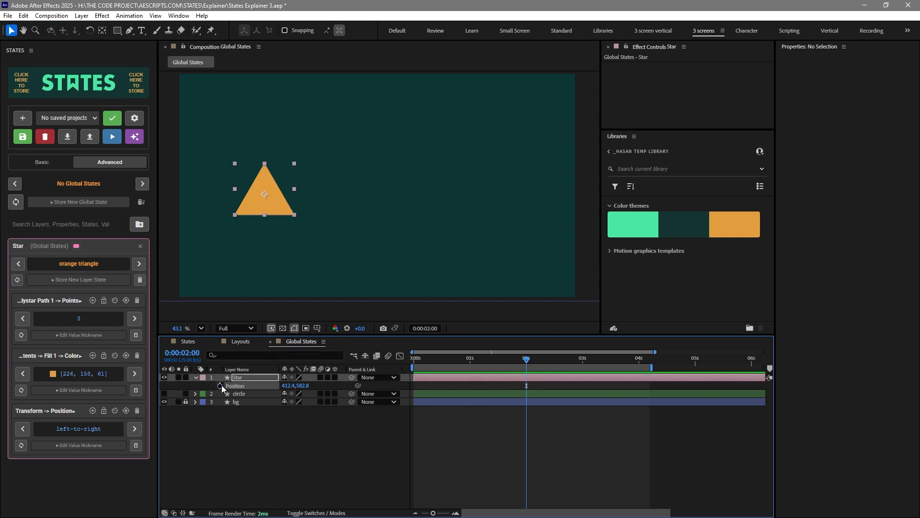
left_click(293, 192)
left_click_drag(294, 192, 392, 113)
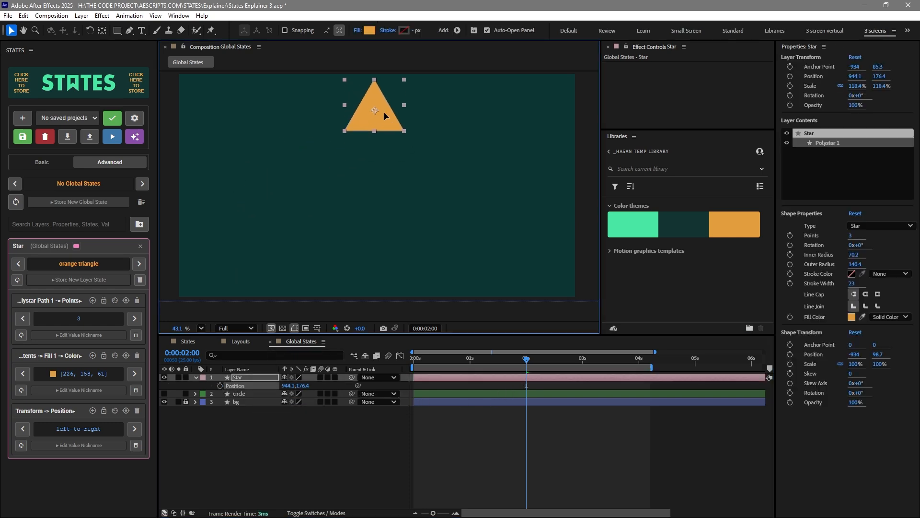
left_click(220, 385)
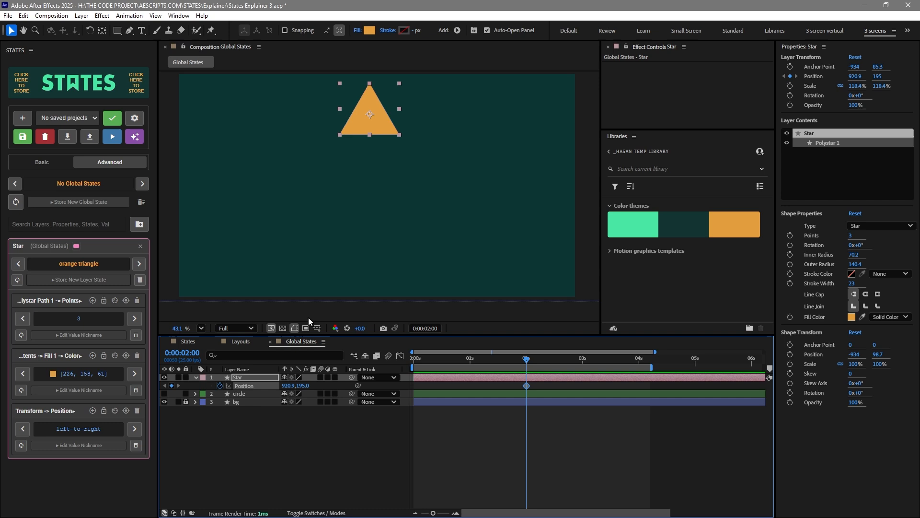
left_click_drag(474, 382, 472, 383)
Move the star to the bottom of the frame for a second Position keyframe and ease the keyframes
left_click_drag(372, 119, 372, 271)
left_click_drag(450, 455, 484, 477)
left_click(401, 356)
left_click(527, 382)
left_click(400, 356)
left_click(465, 384)
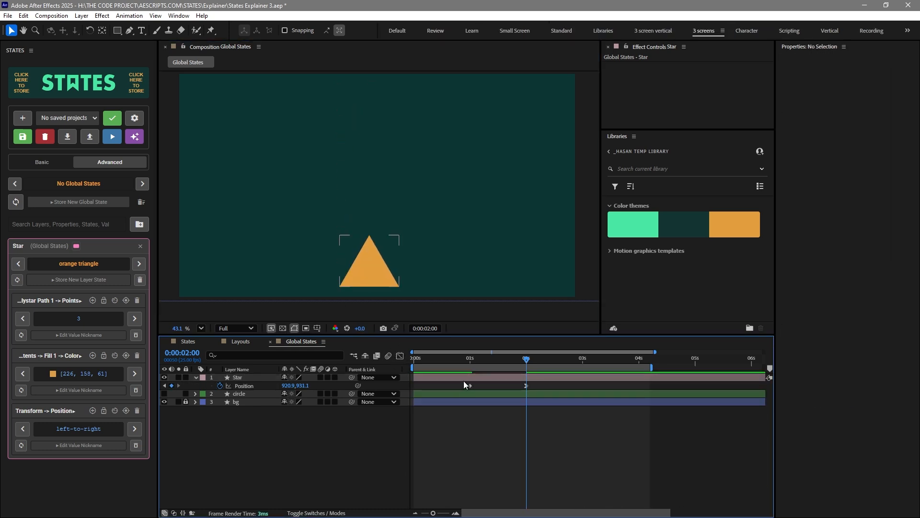
Store the new Position animation in the panel and nickname it top-to-bottom
left_click(245, 385)
left_click(67, 445)
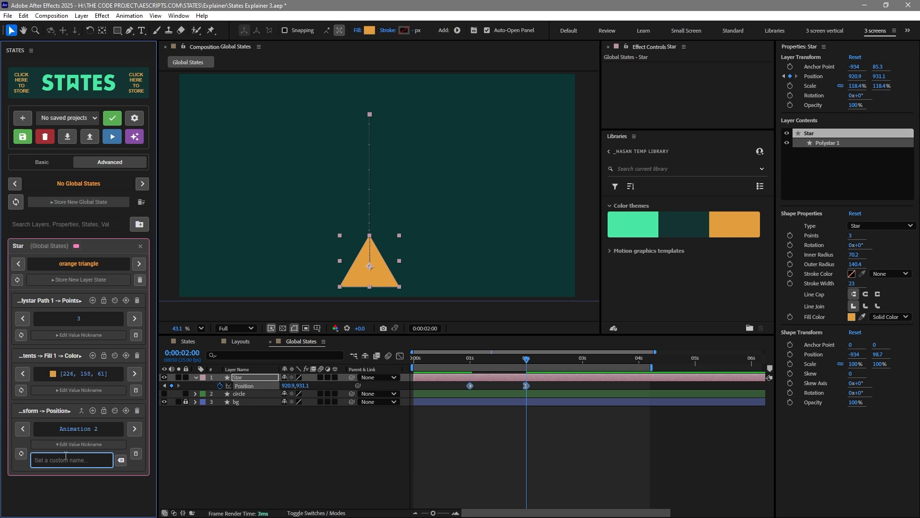
type("top-to-bottom")
left_click(266, 422)
At the start of the timeline, switch between the left-to-right and top-to-bottom Position animations
key("Home")
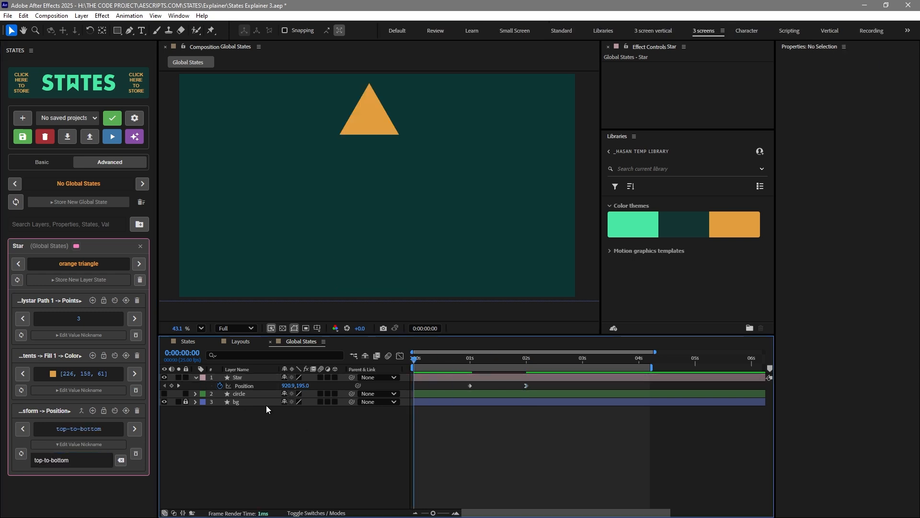
left_click(67, 446)
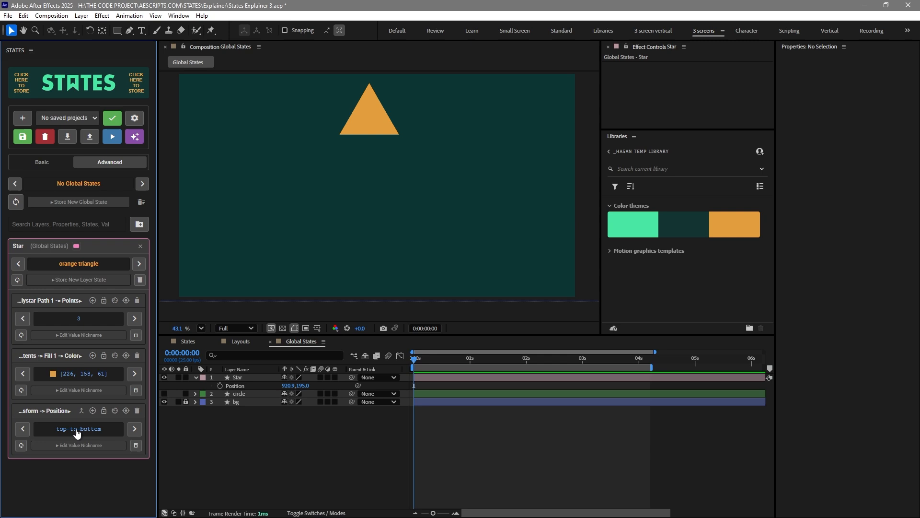
left_click(131, 434)
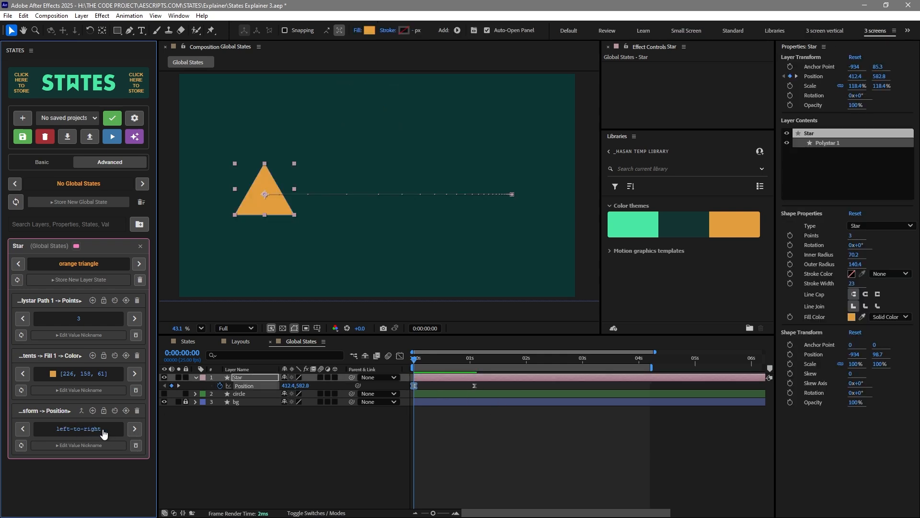
left_click(89, 434)
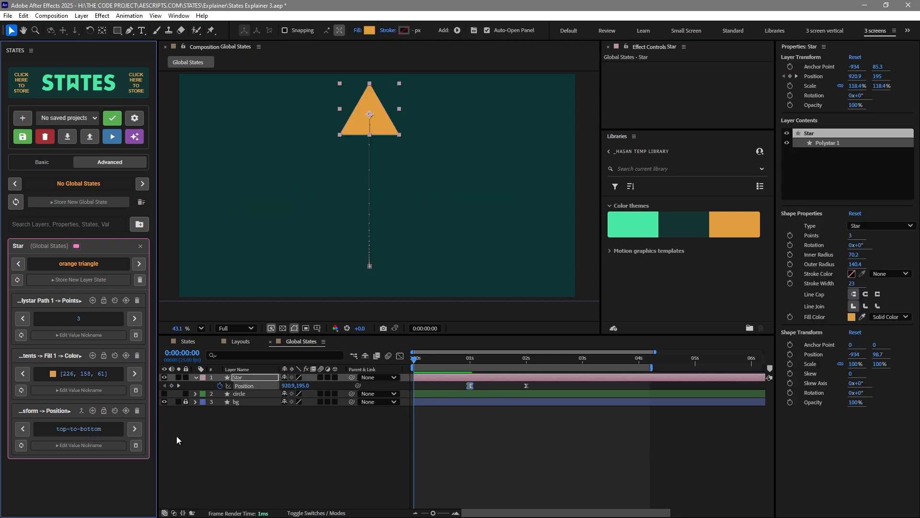
Cycle through all of the Star's stored layer states in the panel
left_click(226, 438)
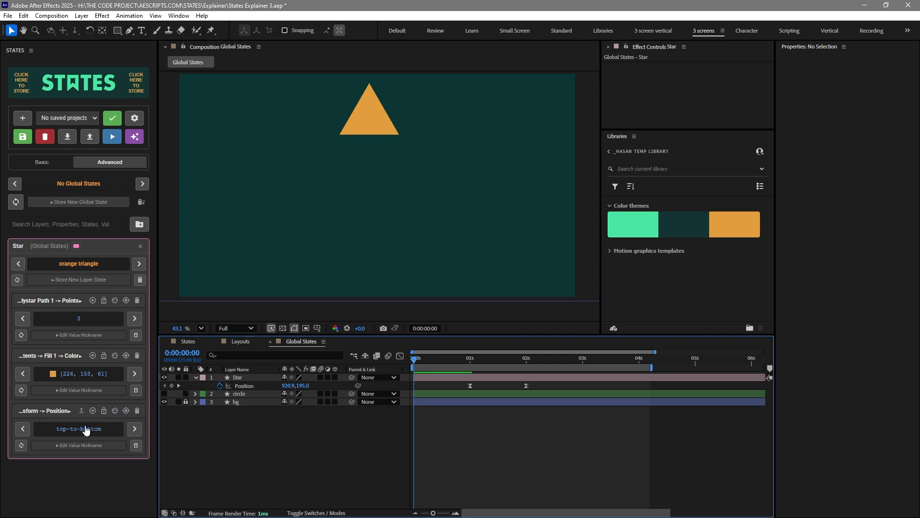
left_click(89, 267)
left_click(139, 264)
left_click(139, 264)
left_click(139, 264)
left_click(139, 264)
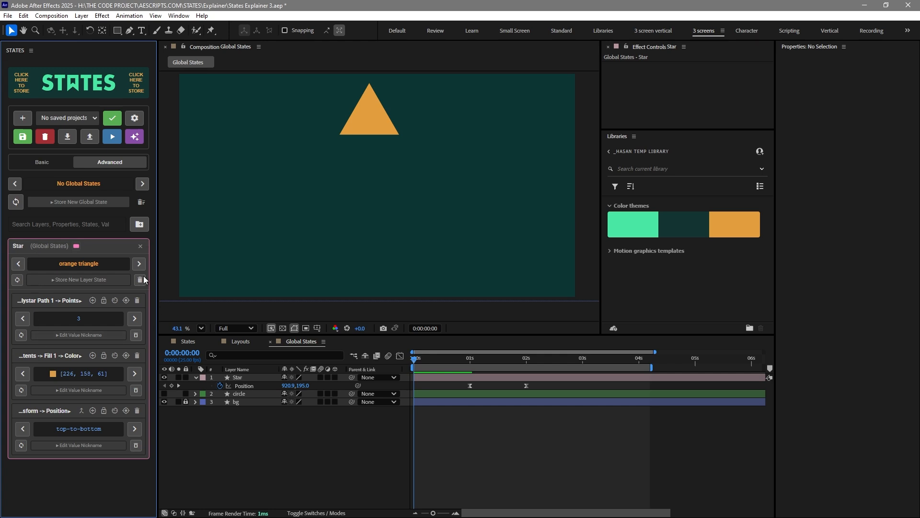
Add the Position property to the green triangle, orange triangle, orange star and green star layer states
left_click(93, 411)
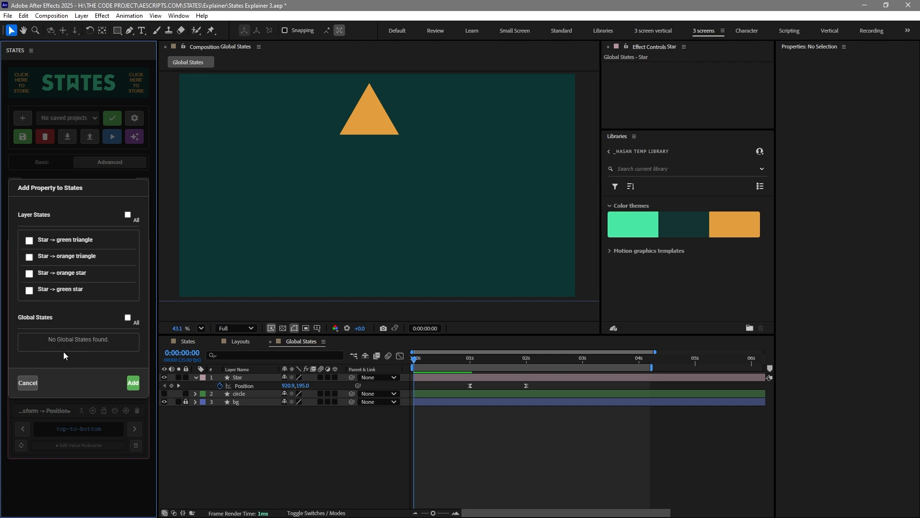
left_click(28, 242)
left_click(29, 257)
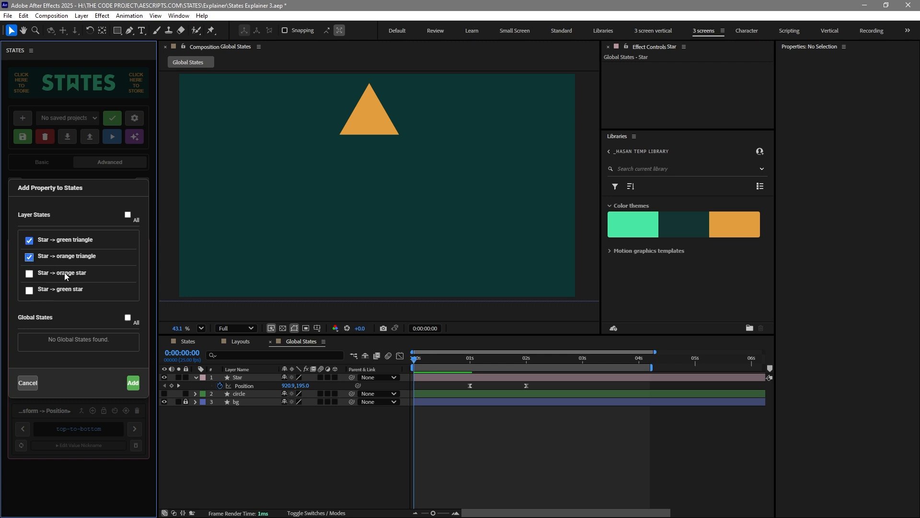
left_click(134, 384)
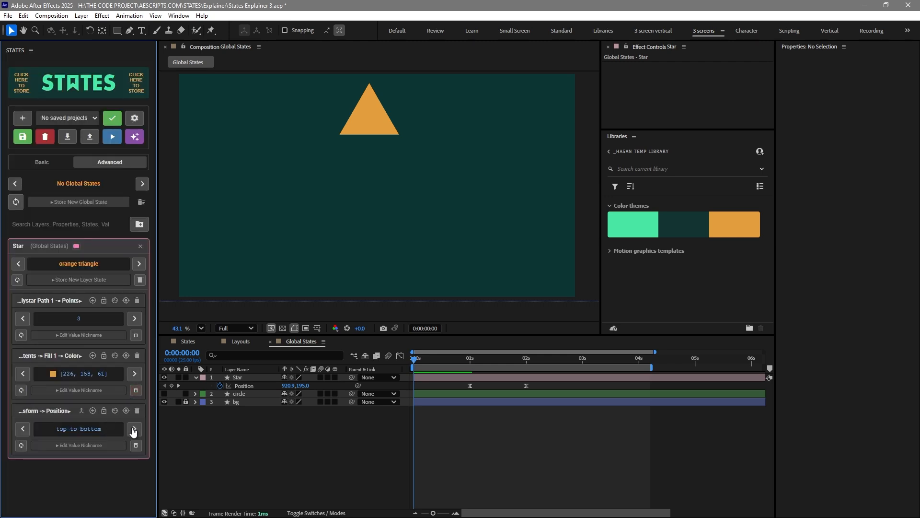
left_click(93, 410)
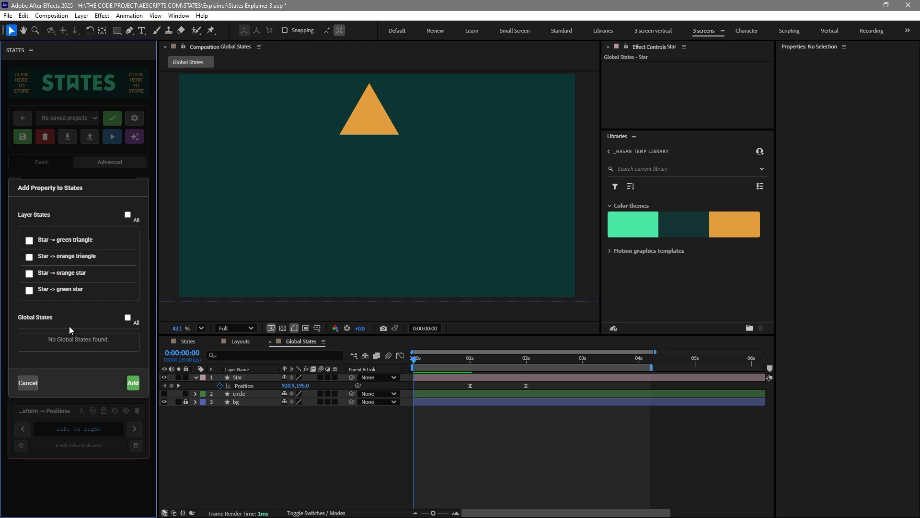
left_click(29, 274)
left_click(29, 290)
left_click(133, 383)
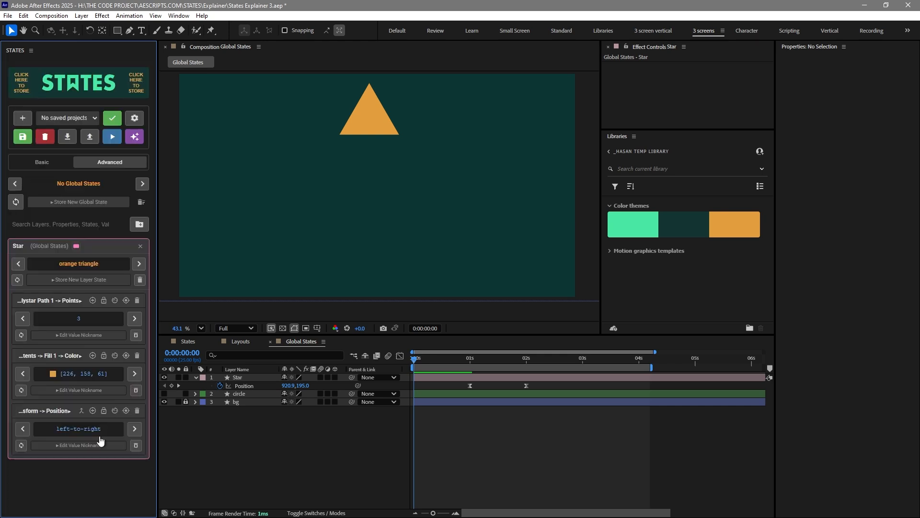
Switch the Star's layer state through orange star to green triangle
left_click(87, 270)
left_click(88, 269)
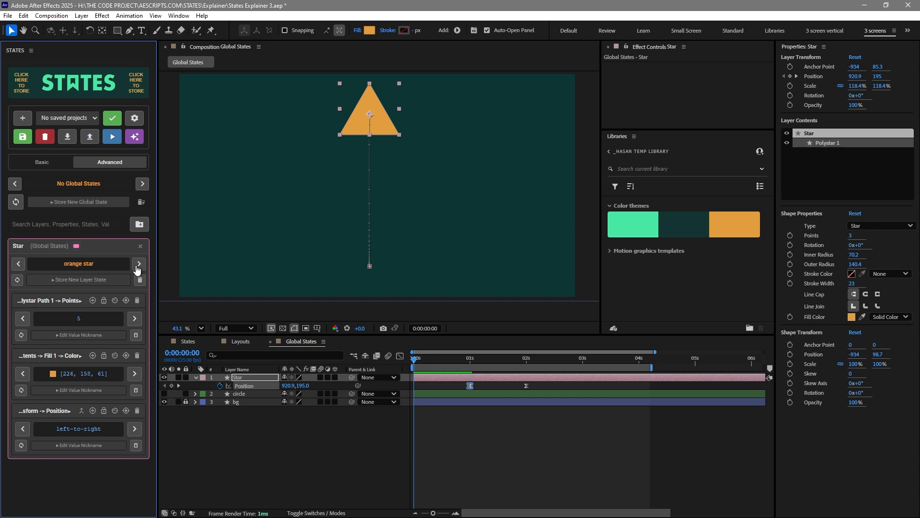
left_click(139, 265)
left_click(139, 265)
left_click(241, 453)
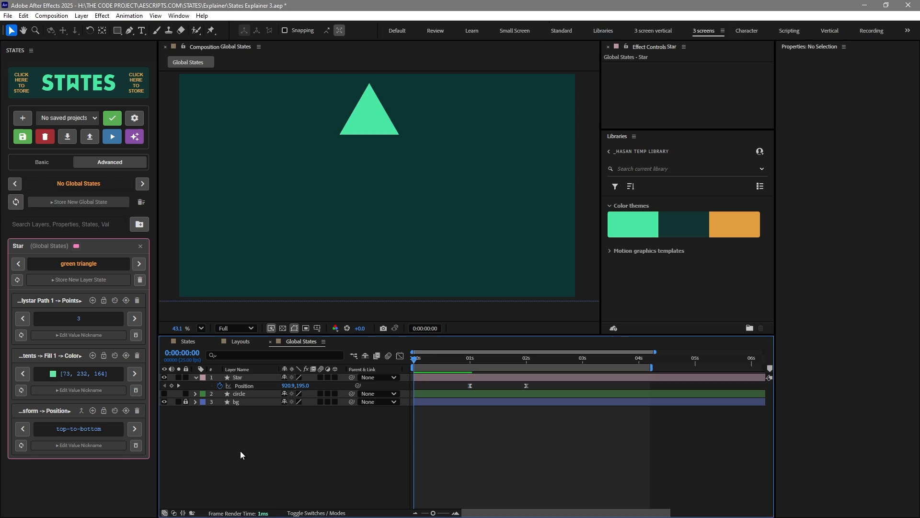
At 1 second, apply the left-to-right and top-to-bottom Position animations to the star
key("k")
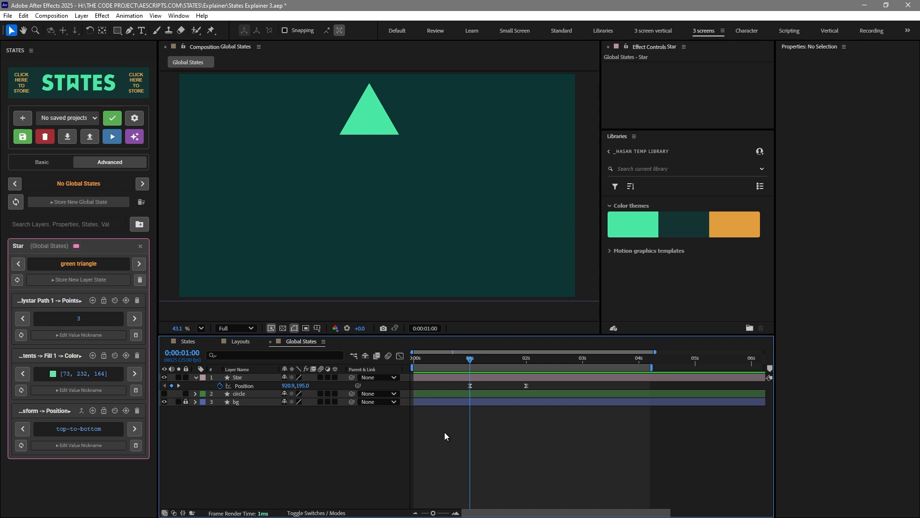
left_click(251, 388)
left_click(459, 447)
left_click_drag(459, 447, 546, 384)
left_click(497, 423)
left_click(135, 429)
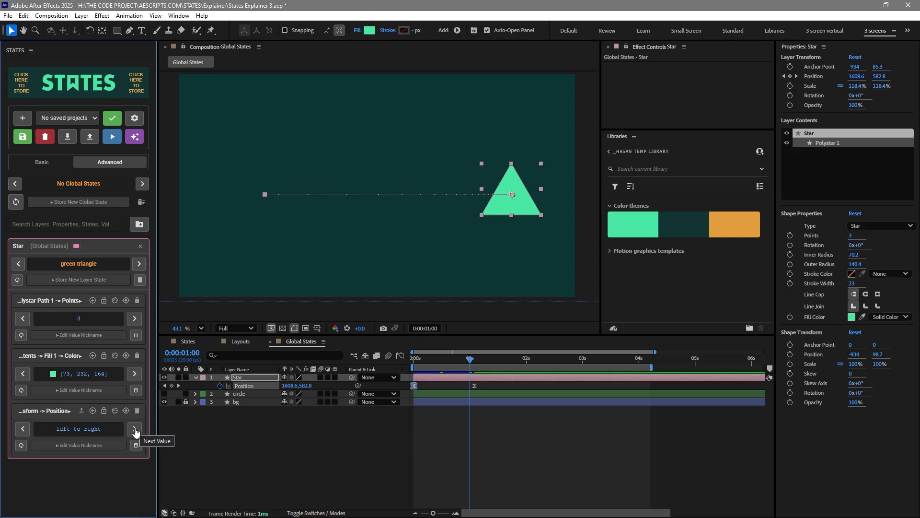
left_click(136, 431)
left_click(136, 431)
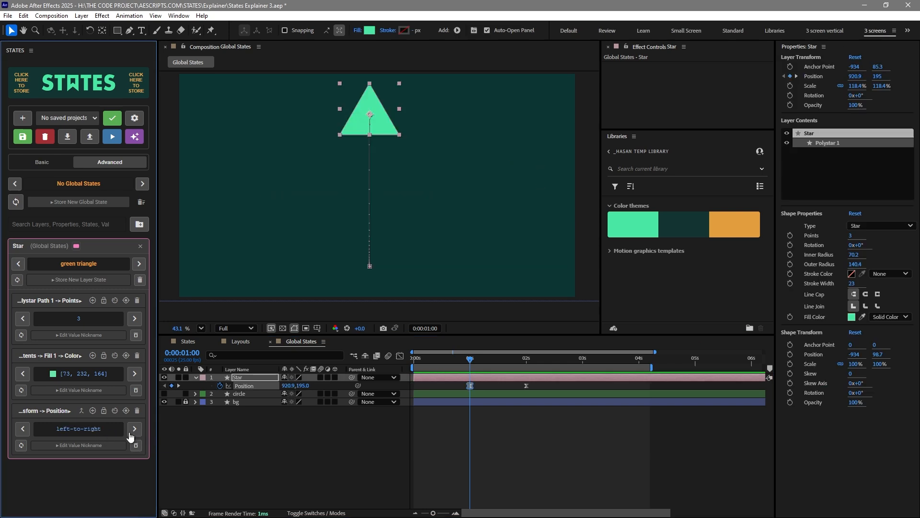
At about 1:21, move the star up near the top-right corner to add another Position keyframe
left_click(302, 422)
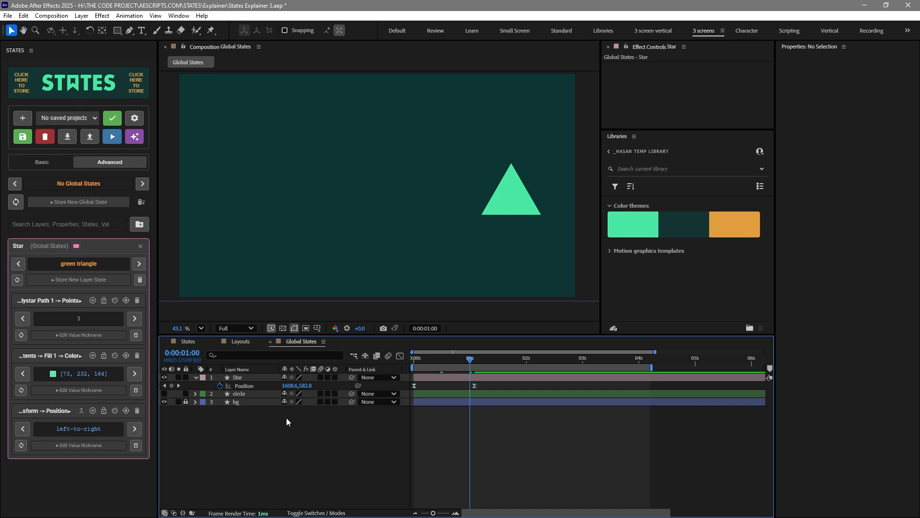
left_click_drag(475, 361, 516, 370)
left_click_drag(522, 201, 523, 120)
left_click(503, 421)
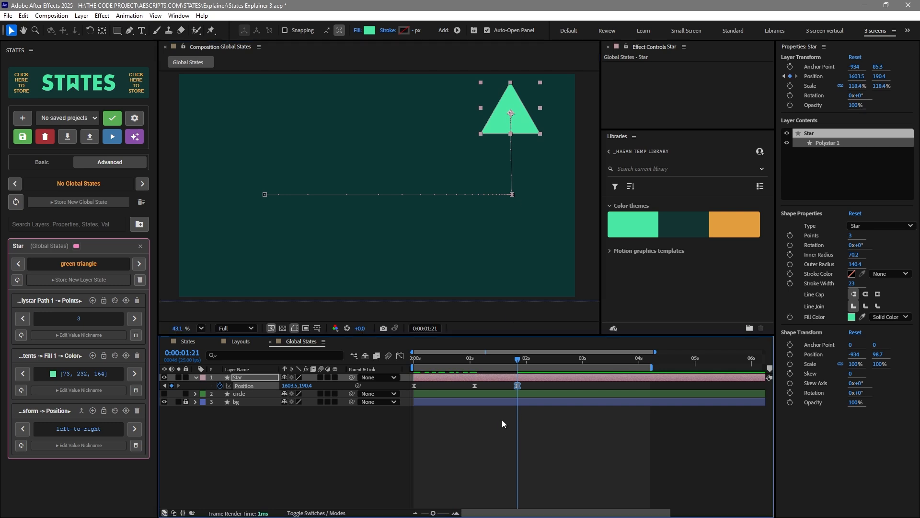
Store the current Position animation in the panel and nickname it extra
left_click(97, 89)
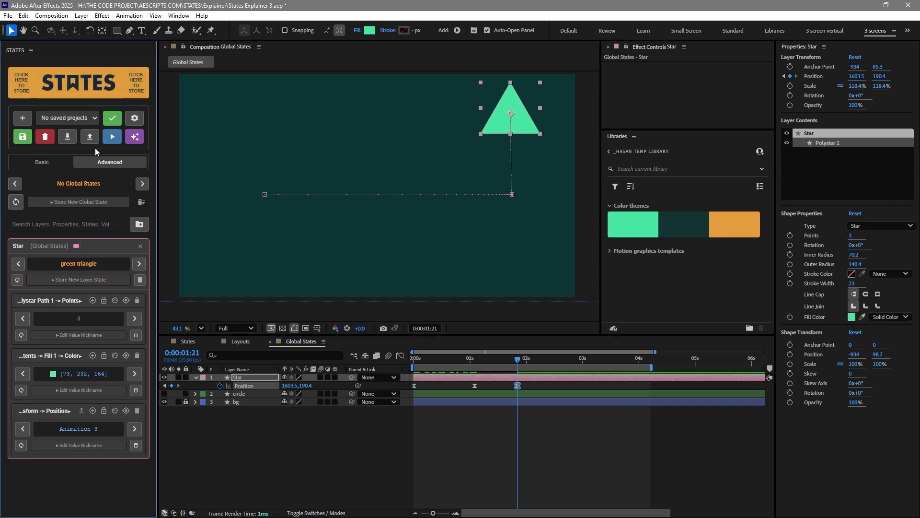
left_click(75, 445)
left_click(72, 459)
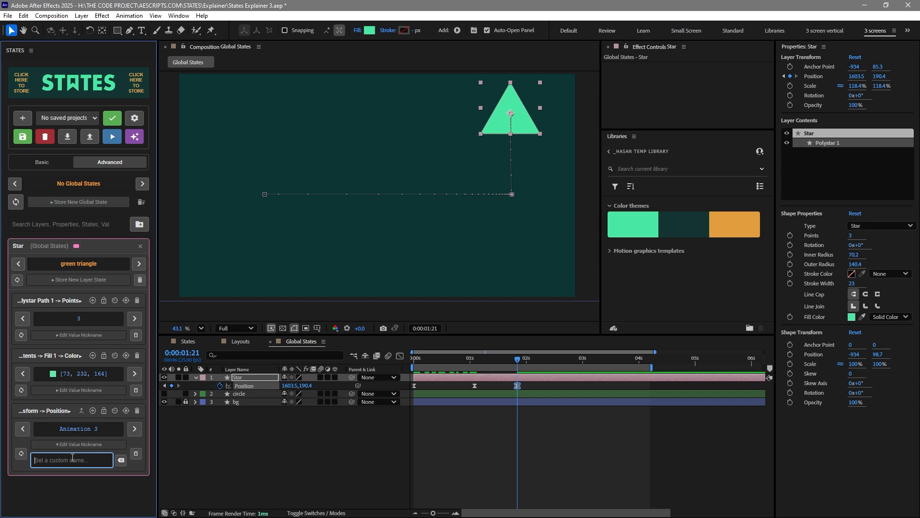
type("extra")
left_click(79, 444)
left_click(247, 428)
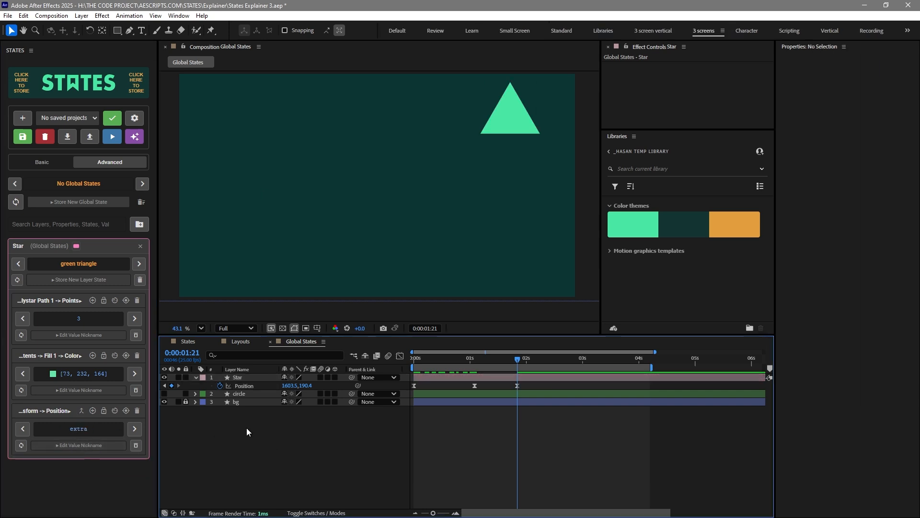
At about 1:21, switch between the left-to-right, top-to-bottom and extra Position animations
left_click(136, 430)
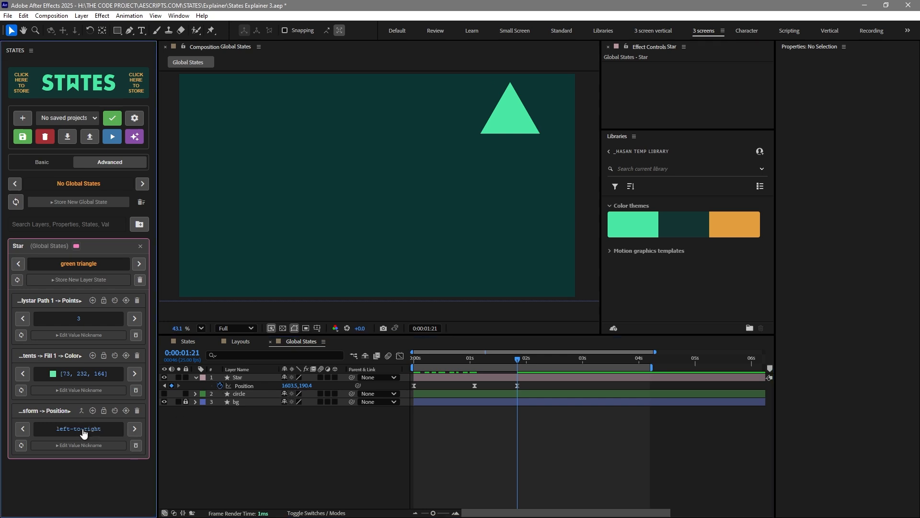
left_click(82, 430)
left_click(137, 430)
left_click(88, 429)
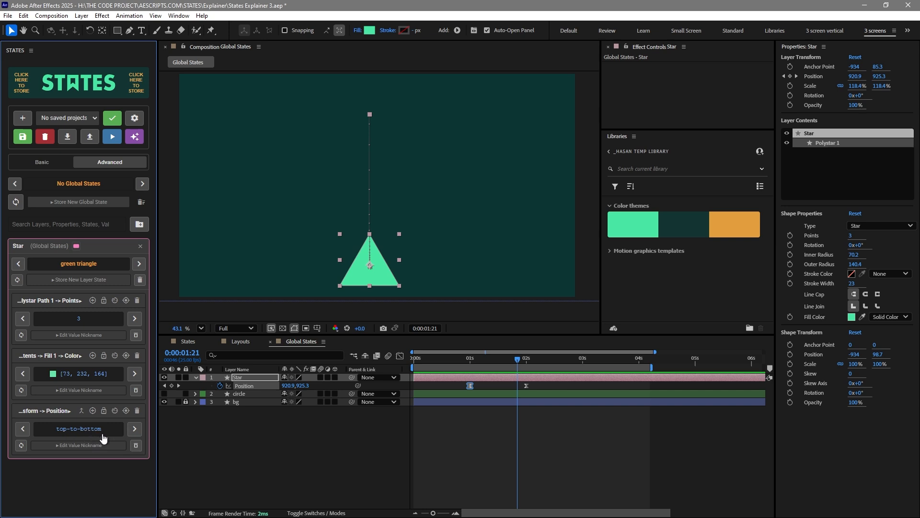
left_click(135, 434)
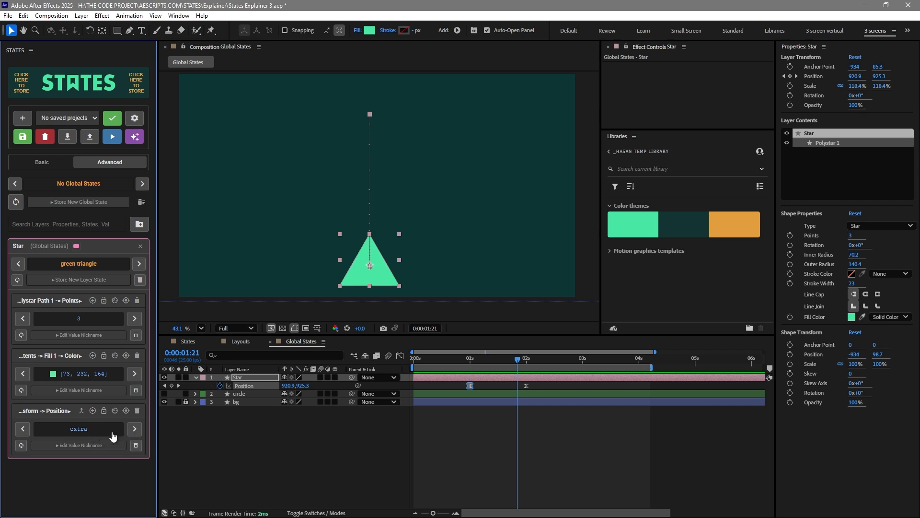
left_click(75, 435)
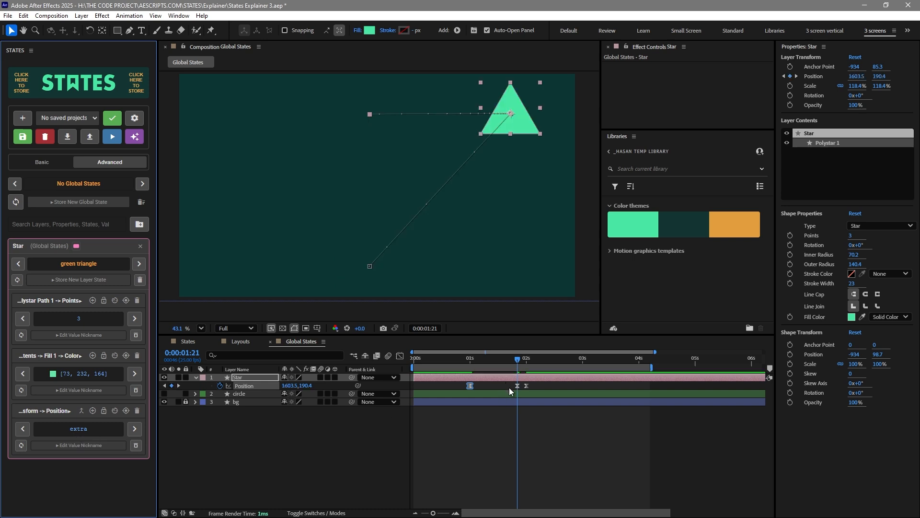
Enable the apply-at-playhead option and apply the extra animation at about 2:14
mouse_move(516, 387)
left_click(114, 412)
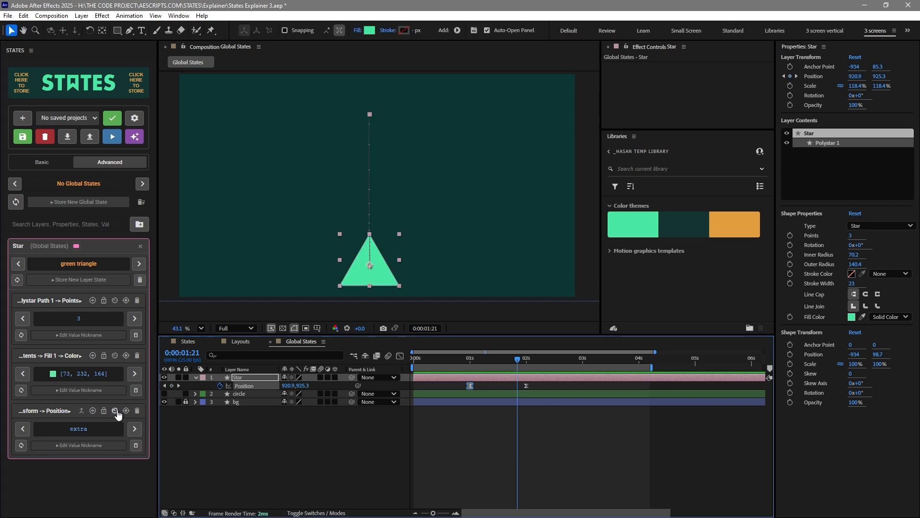
left_click_drag(533, 363, 558, 362)
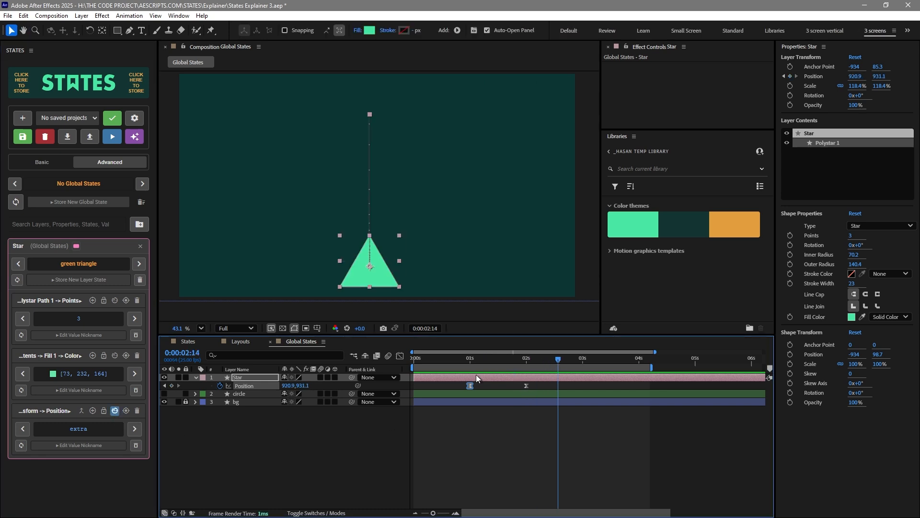
left_click(84, 427)
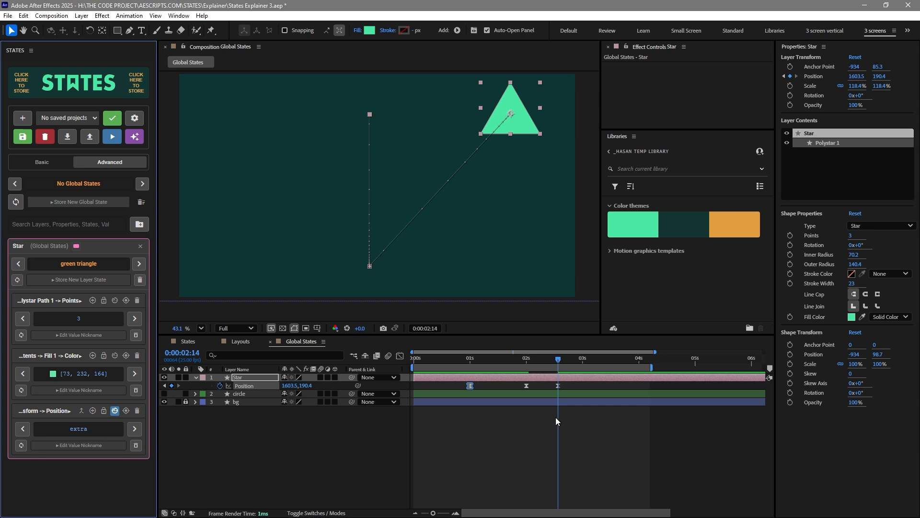
left_click(583, 439)
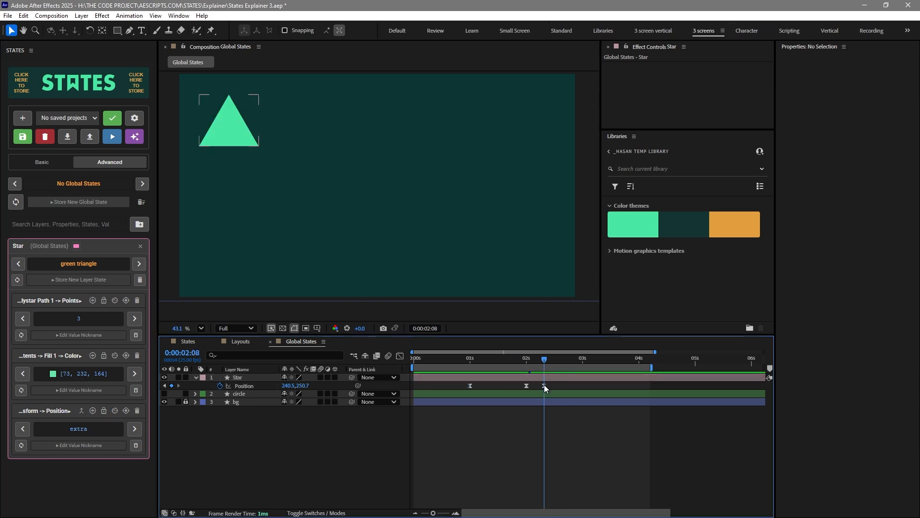
Delete the applied keyframes and remove the extra animation from the panel
left_click(544, 385)
key("Delete")
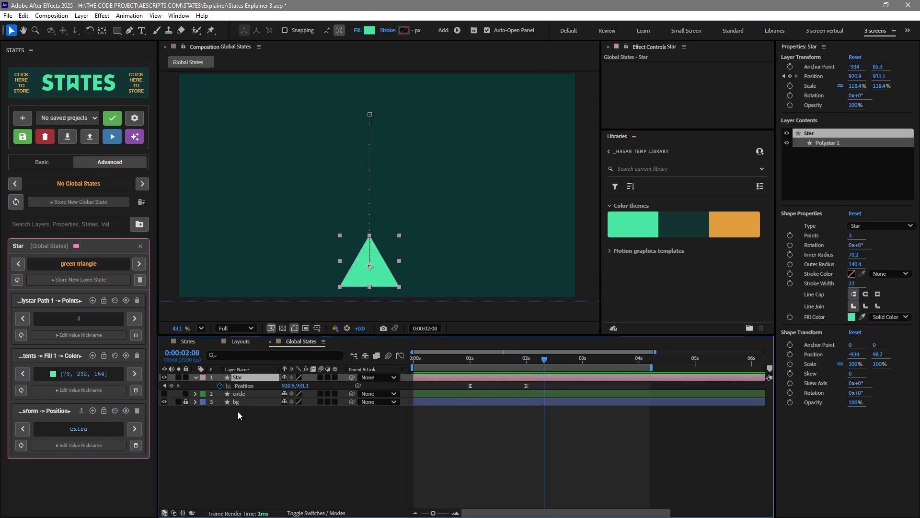
left_click(135, 446)
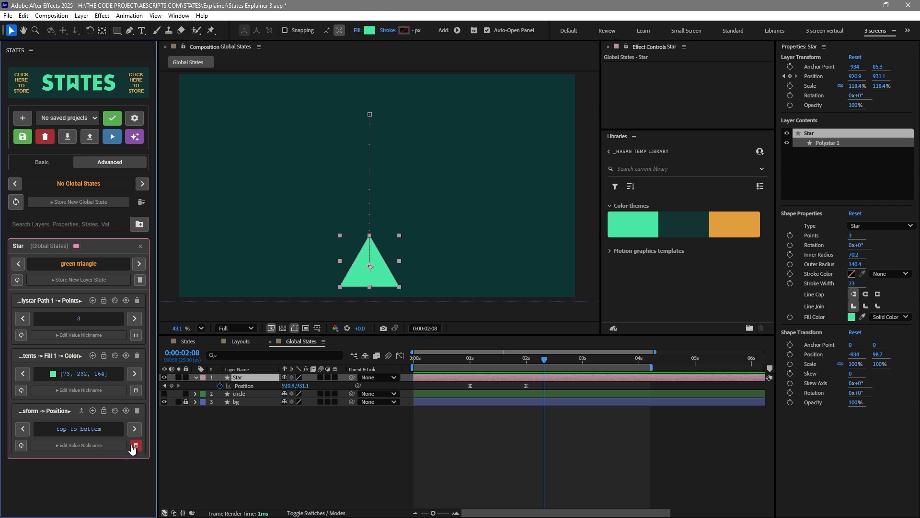
Extend the work area and keyframe a diagonal Position move ending near the lower right at about 4:03
left_click(602, 367)
left_click_drag(651, 367, 725, 368)
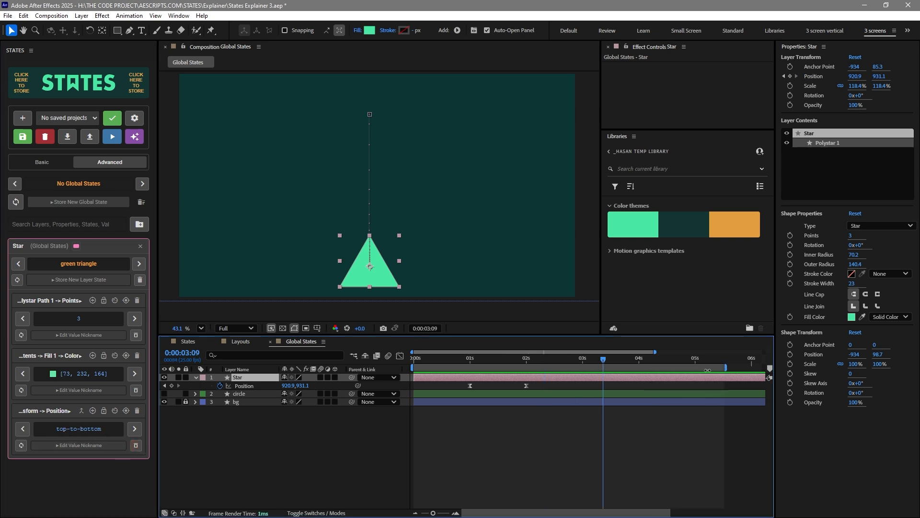
left_click_drag(383, 280, 542, 273)
left_click(646, 359)
left_click_drag(591, 410, 658, 379)
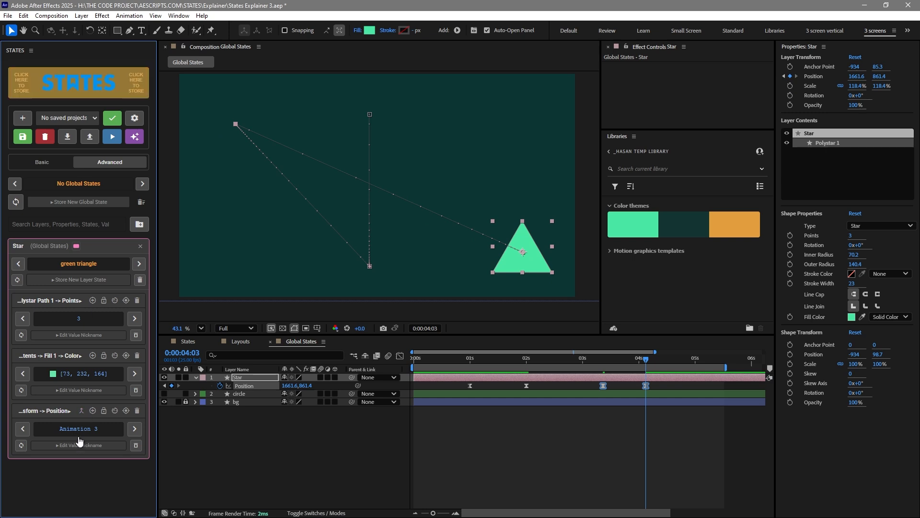
Nickname the newly stored Position animation diagonal
left_click(79, 444)
type("diagonal")
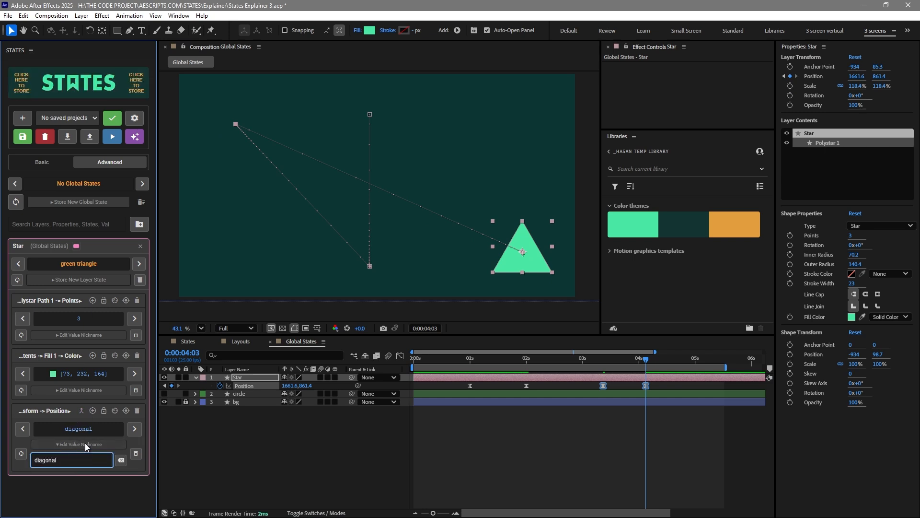
left_click(86, 445)
Cycle through the stored Position animations, ending on diagonal
left_click(135, 429)
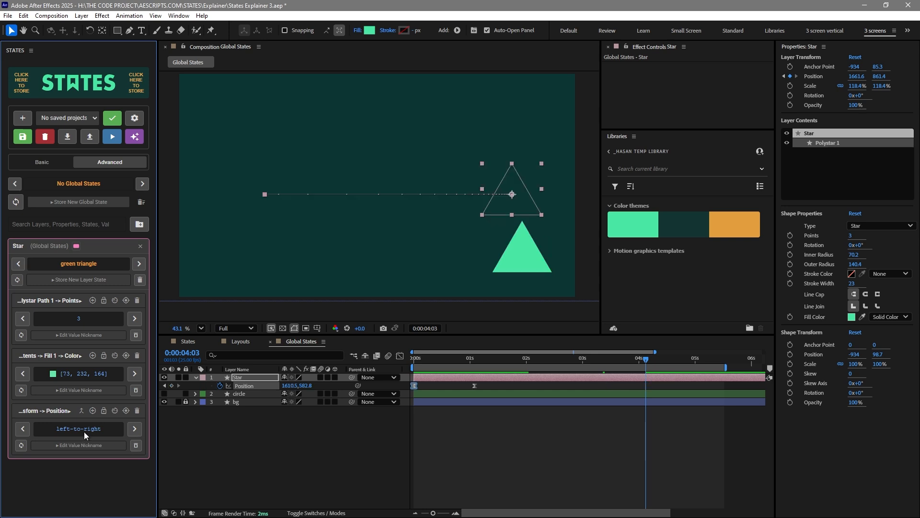
left_click(134, 430)
left_click(135, 430)
left_click(86, 435)
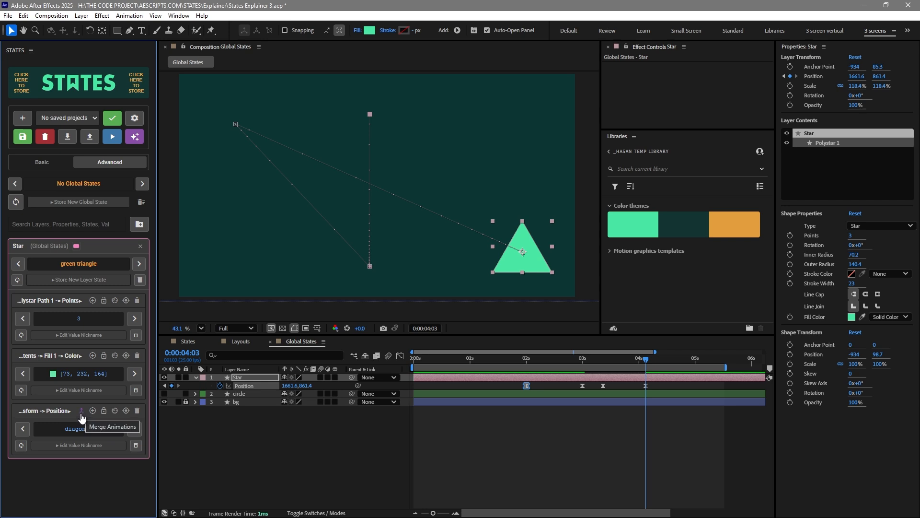
Merge the top-to-bottom and diagonal animations into a new animation named diagonal top bottom
left_click(82, 411)
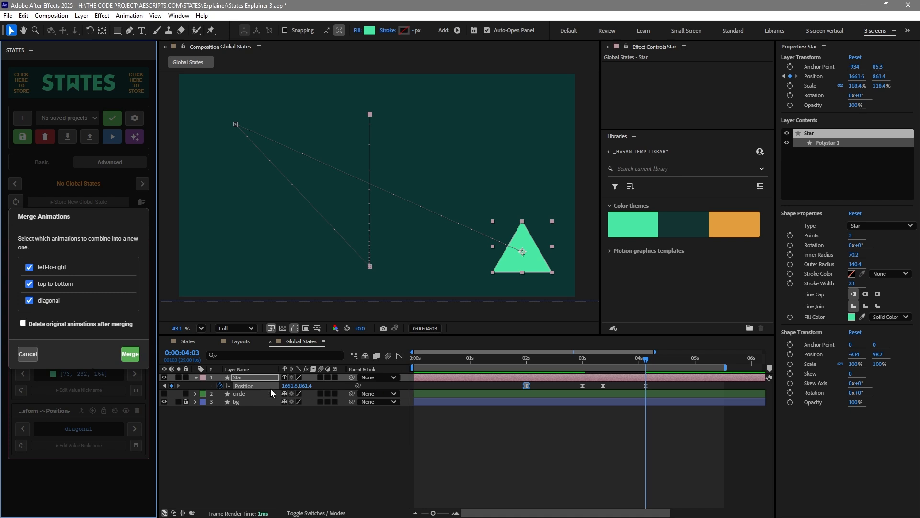
left_click(29, 267)
left_click(128, 356)
left_click(421, 271)
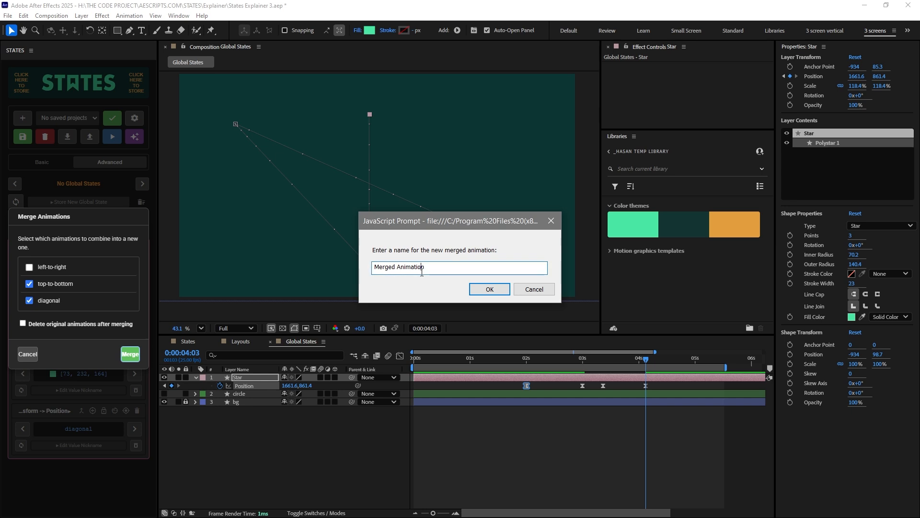
key("ctrl+a")
type("diagonal top botto")
left_click(485, 290)
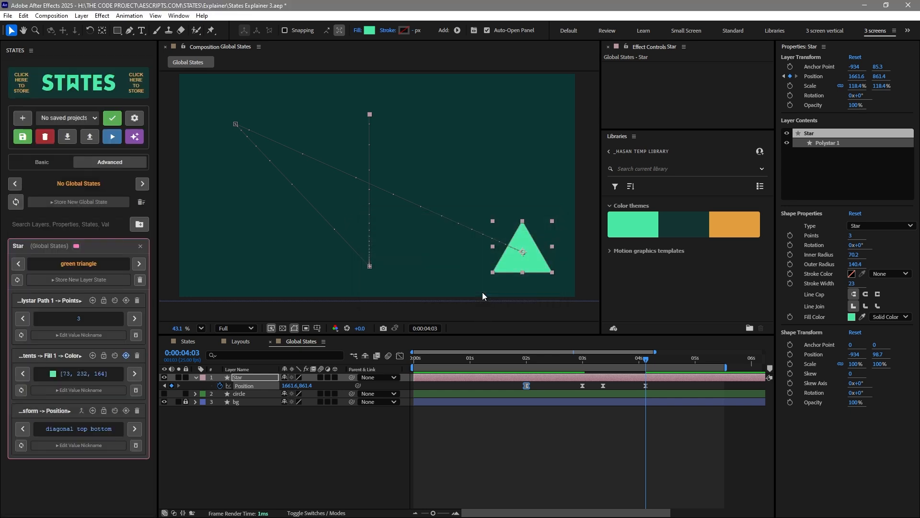
Switch the Star's Position animation in the panel at about 4:08, ending on top-to-bottom
left_click(421, 451)
left_click(220, 385)
left_click(267, 464)
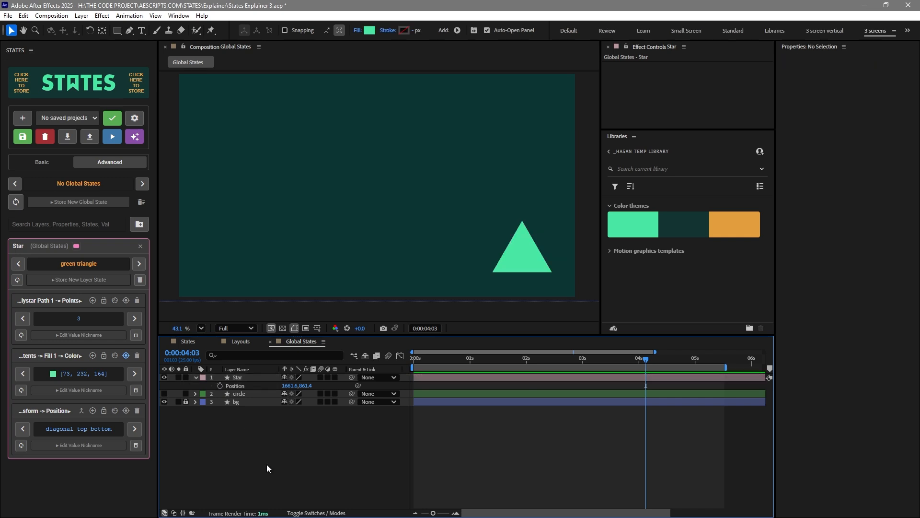
left_click(96, 431)
left_click_drag(525, 363, 658, 378)
left_click(135, 430)
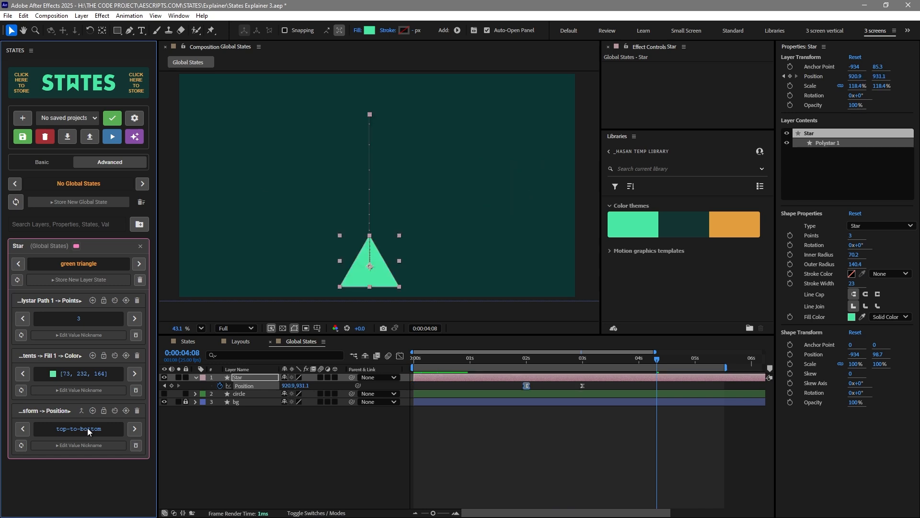
Merge the left-to-right and diagonal animations into a new animation named new right left, deleting the originals
left_click(135, 431)
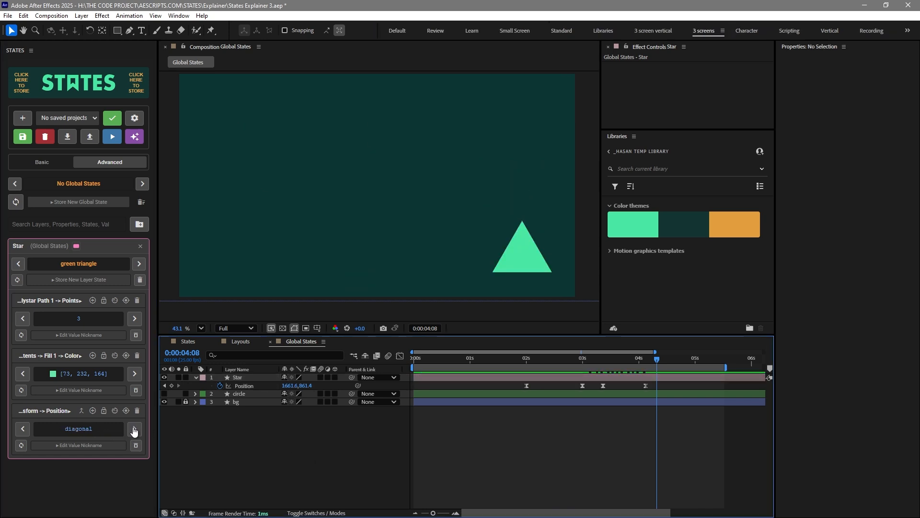
left_click(82, 410)
left_click(29, 308)
left_click(29, 276)
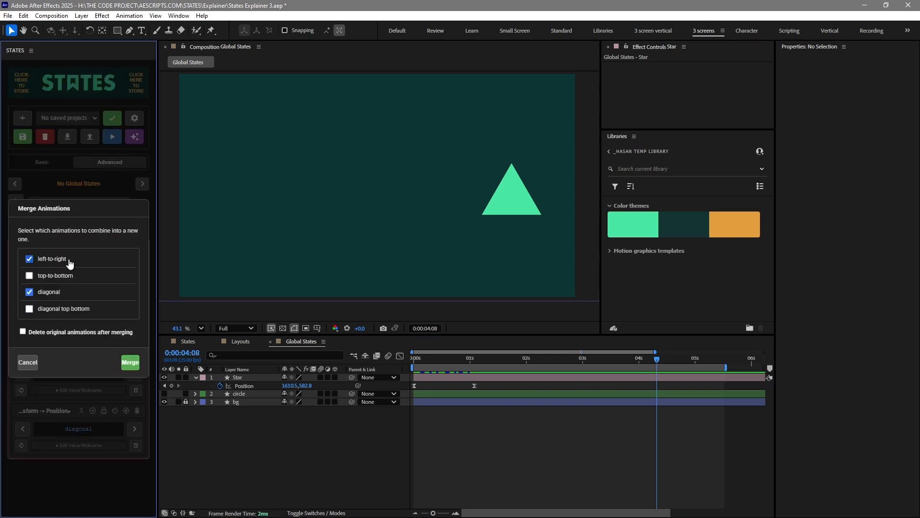
left_click(22, 331)
left_click(136, 366)
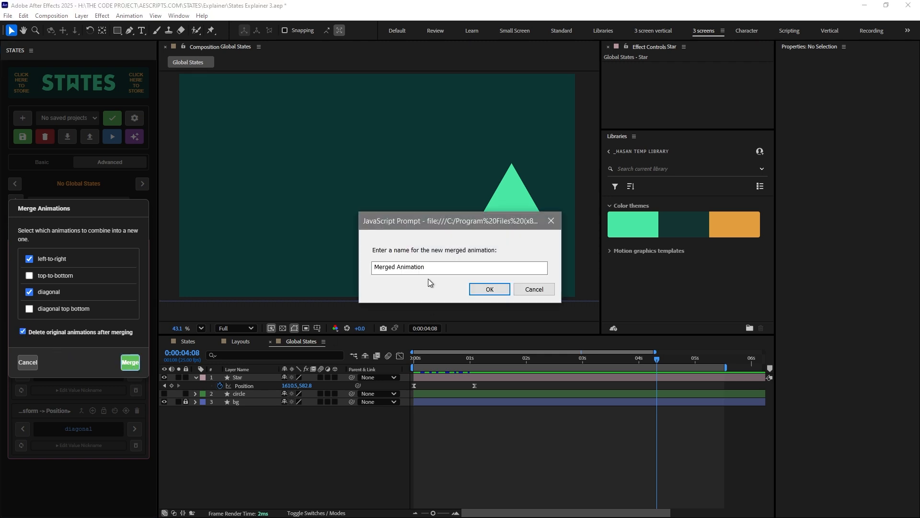
type("new righ")
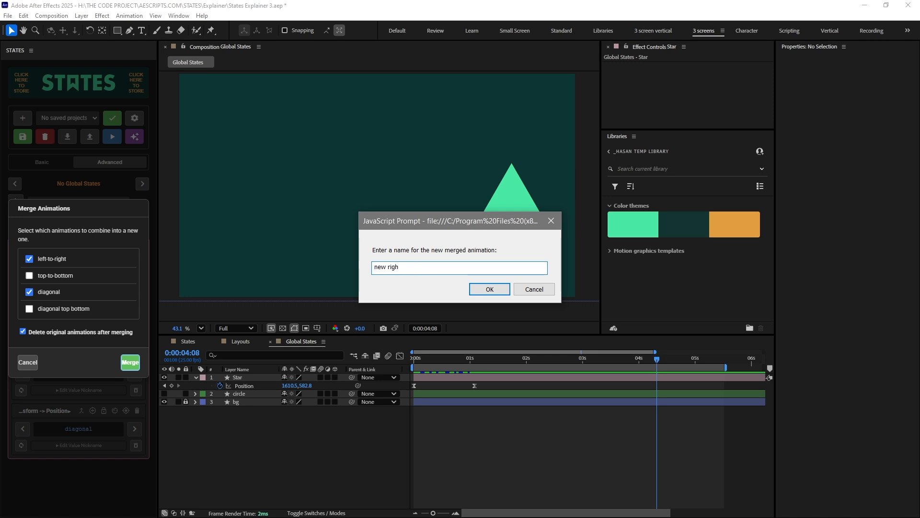
type("t left")
left_click(490, 289)
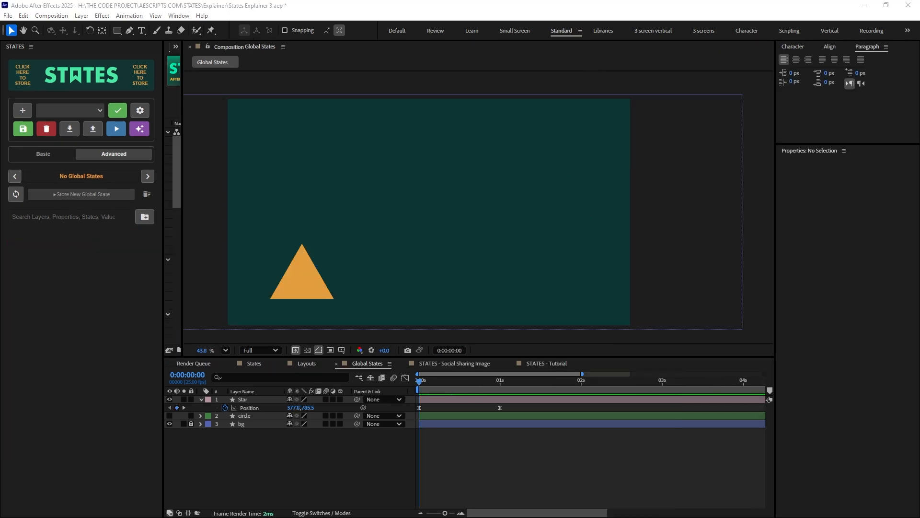
Select the Star's Position property and preview its animation in the timeline
left_click(307, 467)
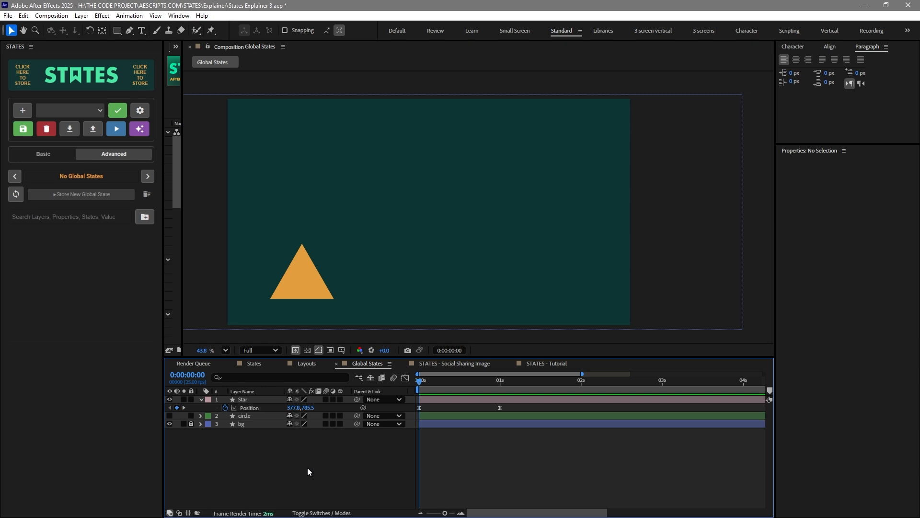
left_click(245, 408)
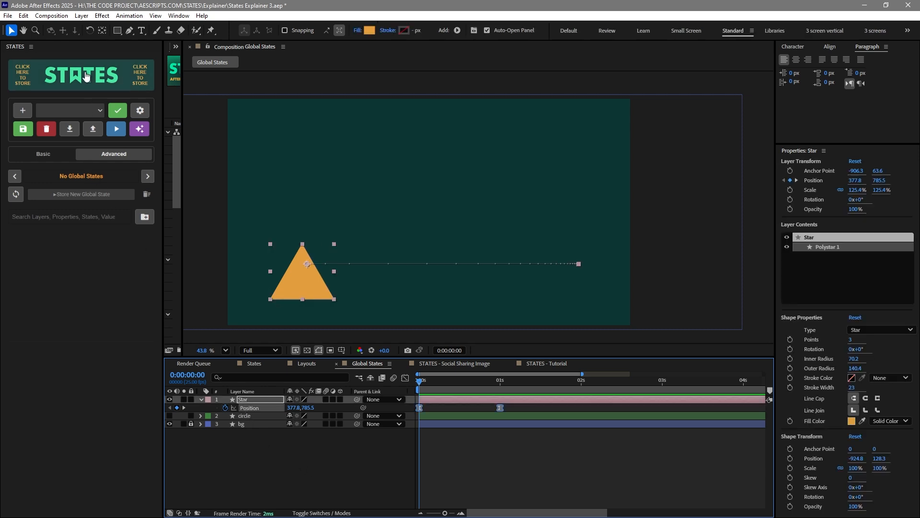
left_click(440, 461)
key("space")
key("space")
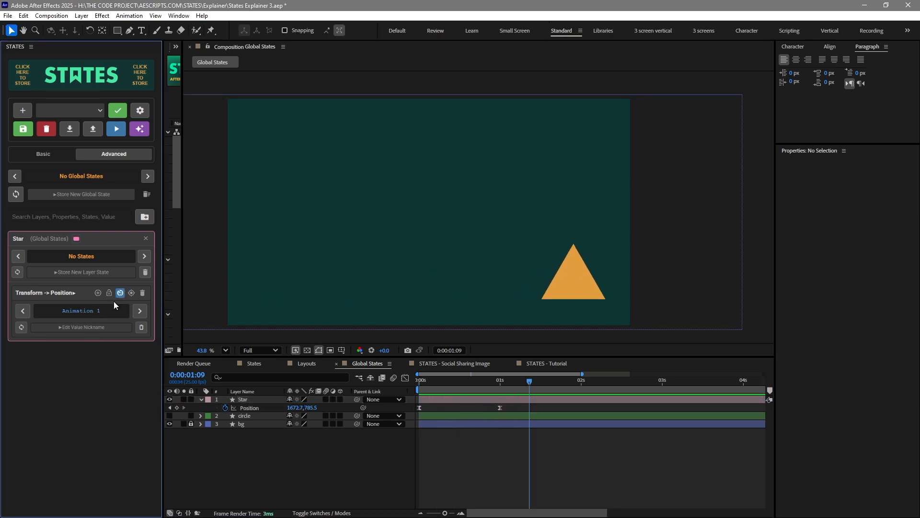
Store a new layer state for the Star named applyAtPlayhead state
left_click(113, 272)
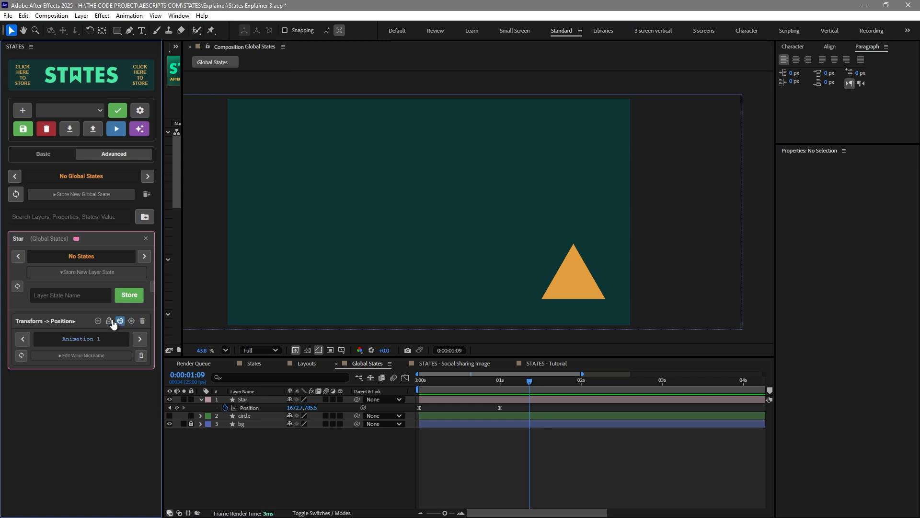
left_click(64, 297)
type("applyAtPlayhead state")
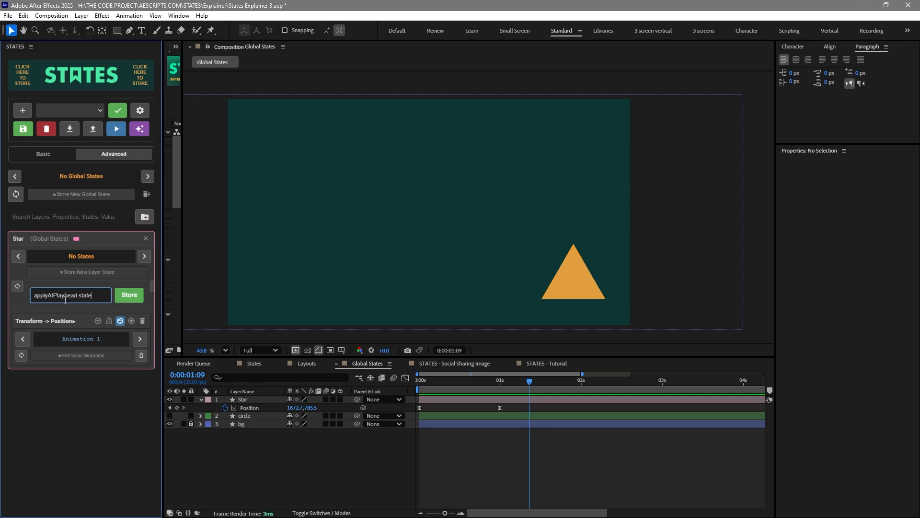
left_click(129, 295)
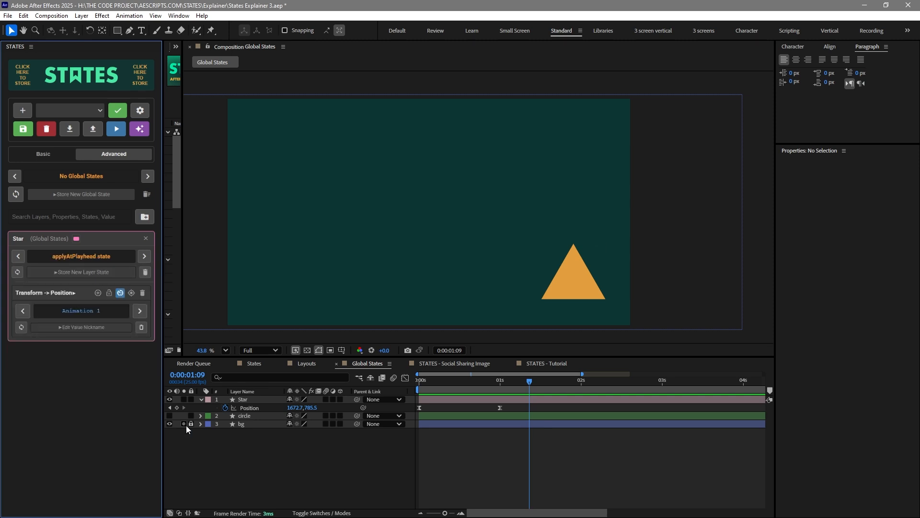
Enable apply-at-playhead for the Position animation and reapply Animation 1 to the Star starting at 0:00:01:19
left_click(120, 292)
left_click(224, 408)
key("shift+Page_Down")
left_click(90, 311)
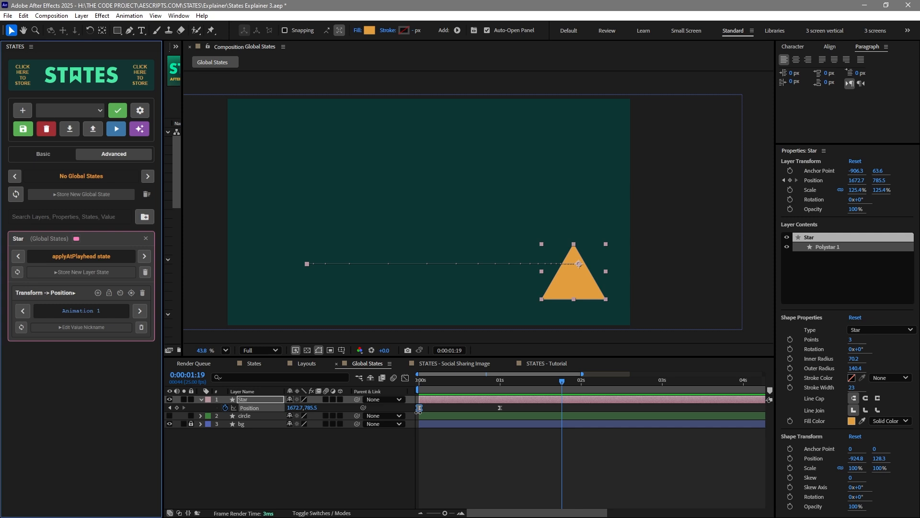
left_click(225, 407)
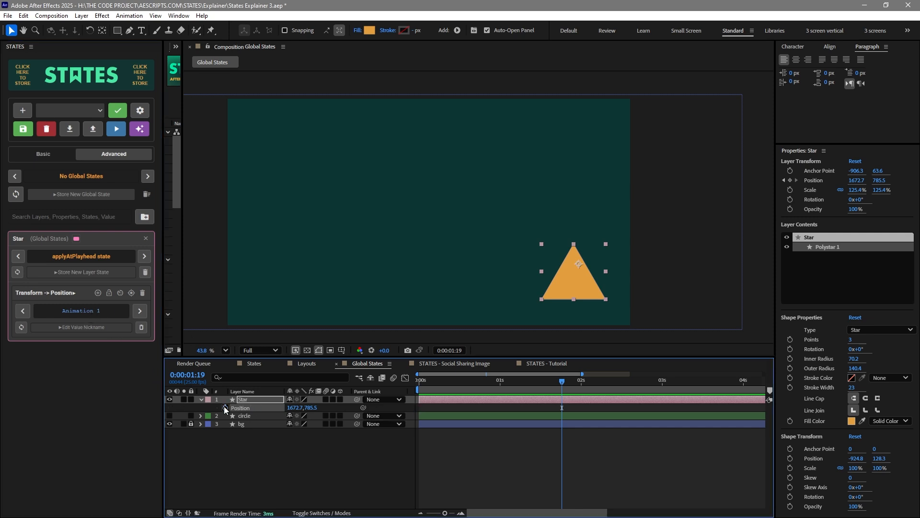
left_click(93, 258)
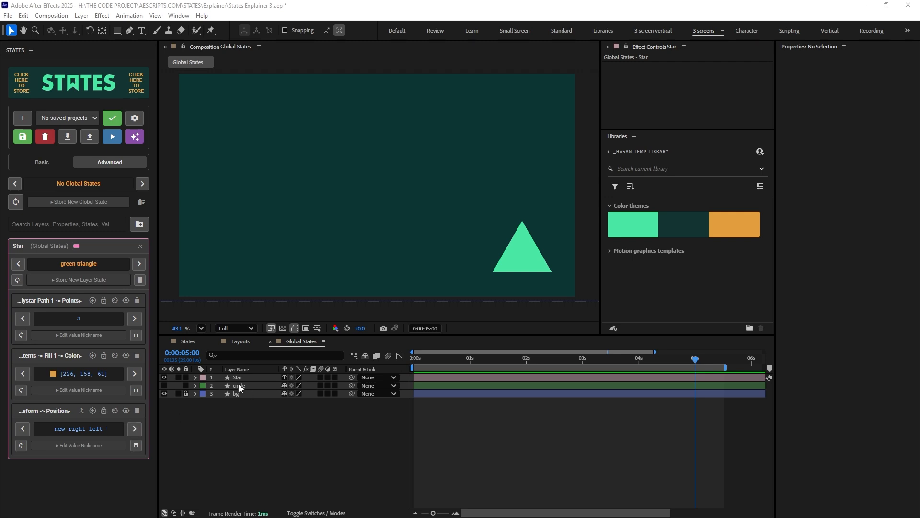
Make the circle layer visible, move it near the composition's upper left, and show both layers' Position
left_click(165, 385)
left_click_drag(315, 196, 297, 166)
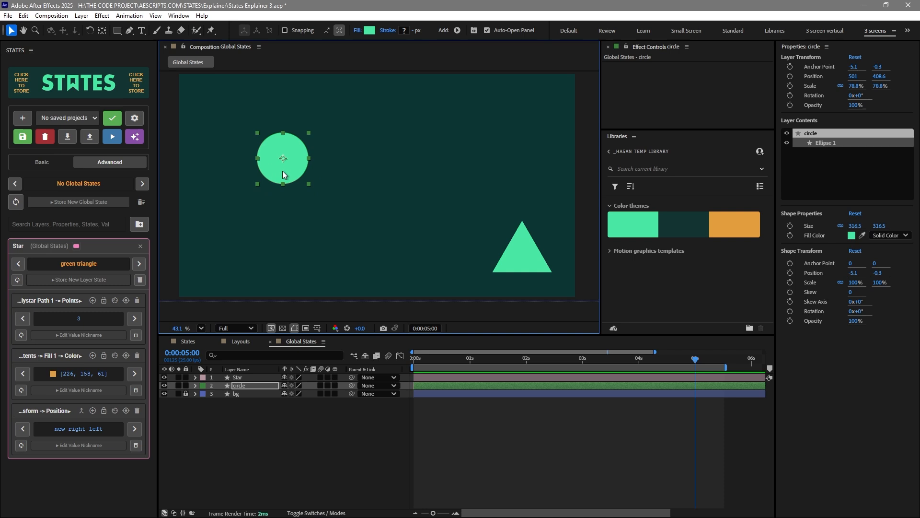
left_click(246, 378, "ctrl")
key("p")
left_click(380, 461)
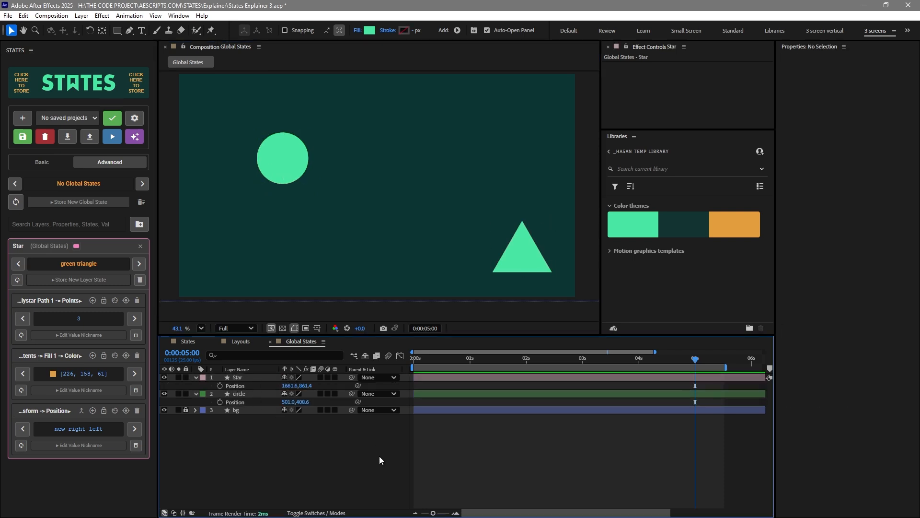
Apply the new right left Position animation to the Star layer
left_click(289, 172)
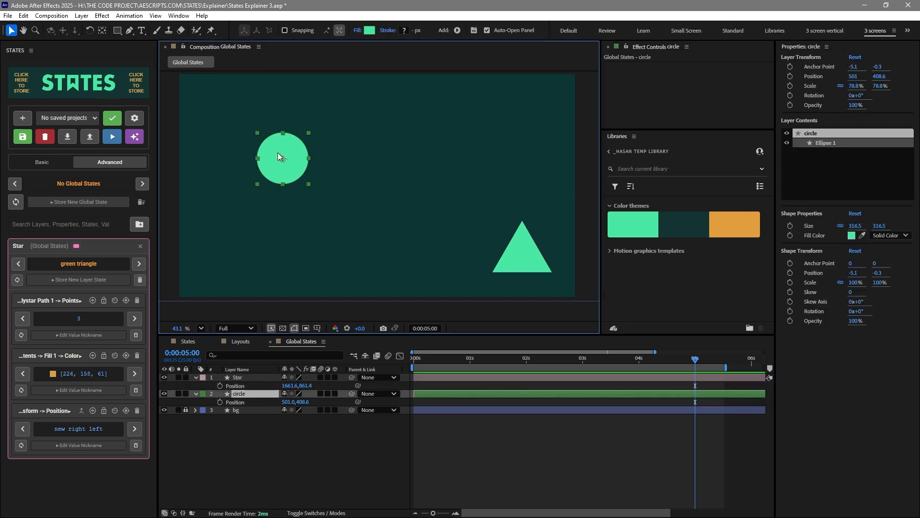
left_click(82, 430)
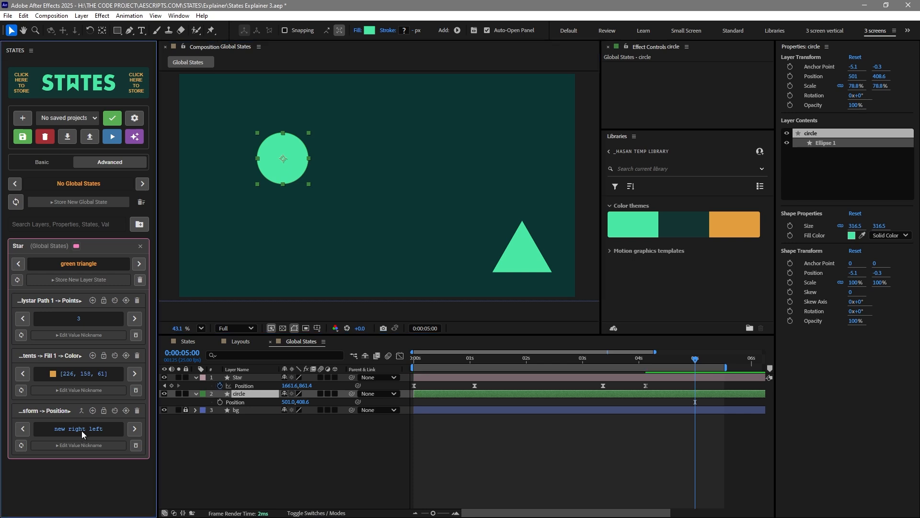
left_click(237, 379)
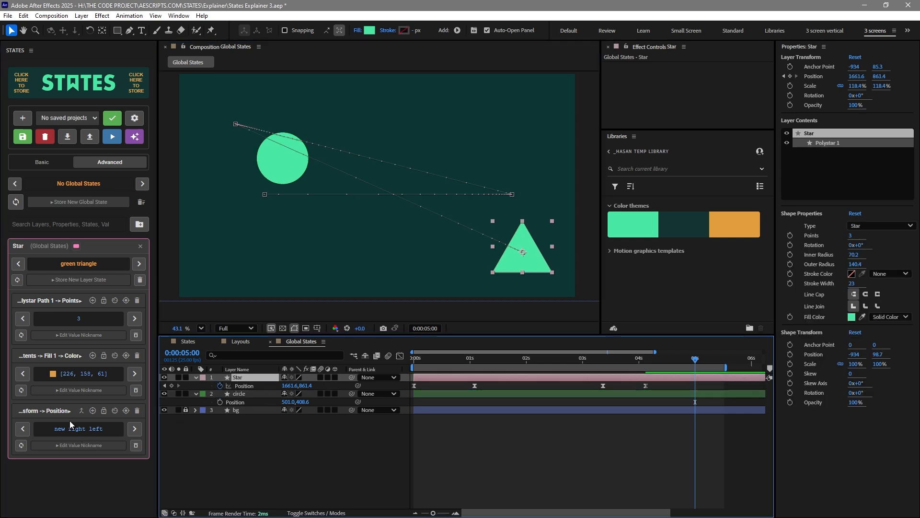
Enable applying to the selected layer and apply the new right left animation to the circle layer
left_click(103, 410)
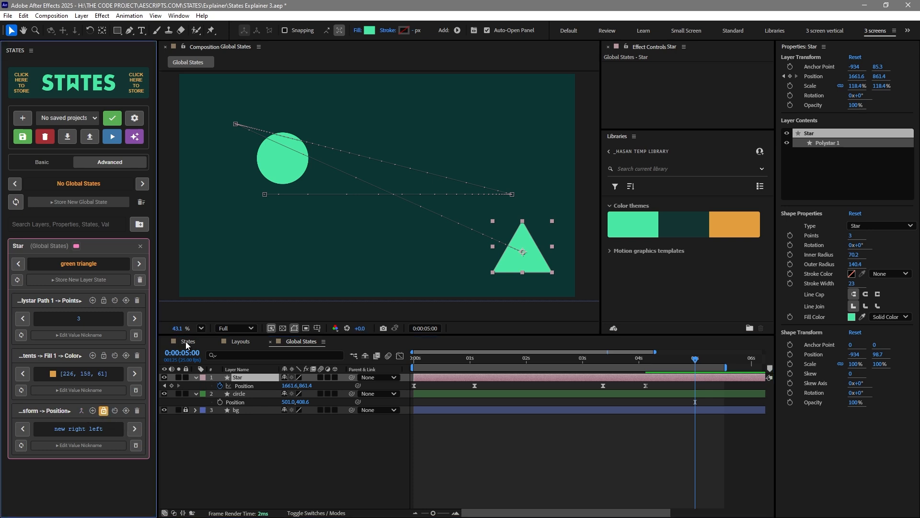
left_click(283, 175)
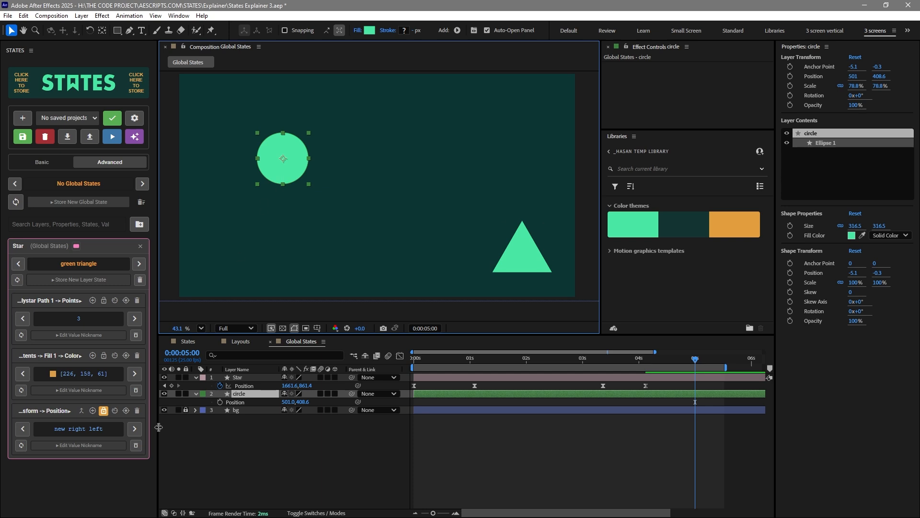
left_click(88, 429)
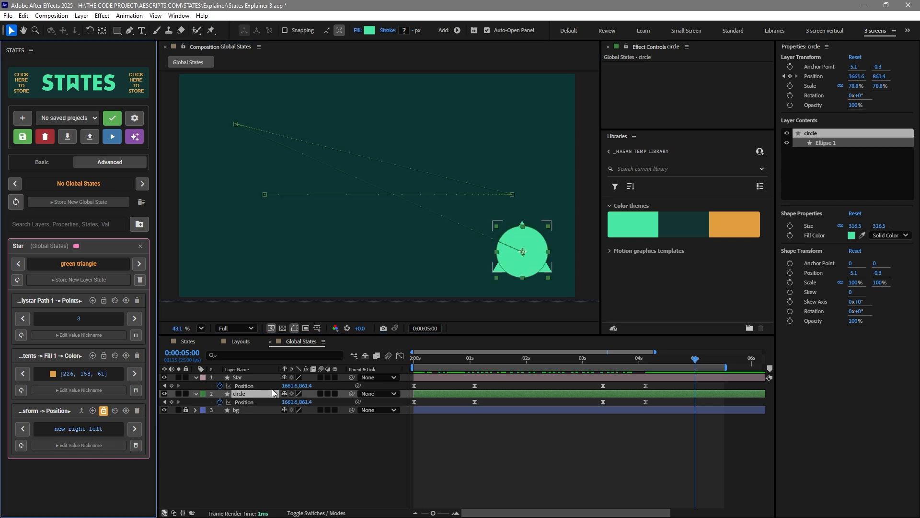
left_click_drag(436, 358, 557, 376)
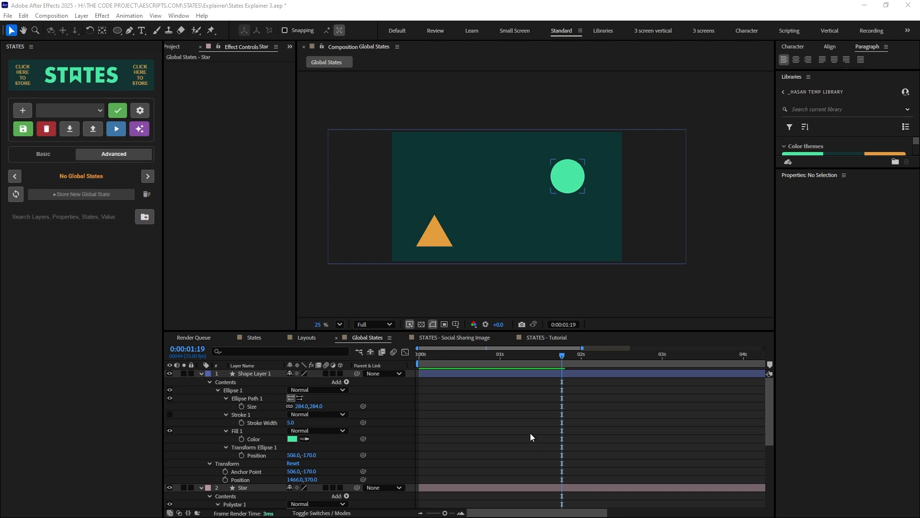
Add the Star's Fill Color property to the STATES panel
left_click(434, 238)
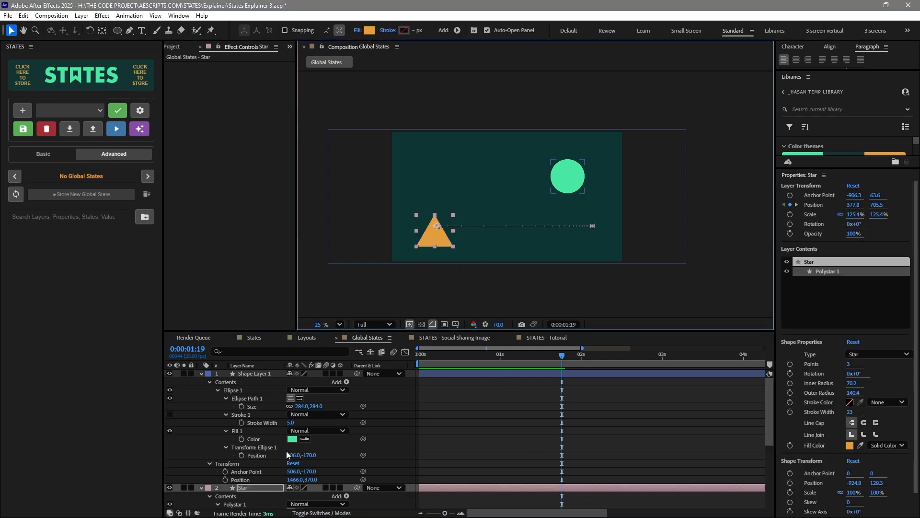
scroll(268, 454, "down", 4)
left_click(254, 455)
left_click(108, 81)
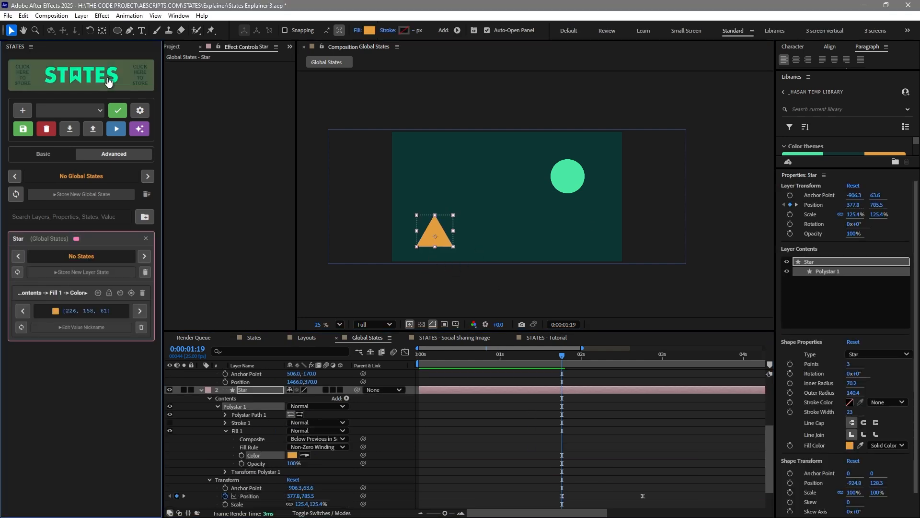
Apply the stored orange fill color [226, 156, 61] to the circle shape layer
left_click(580, 181)
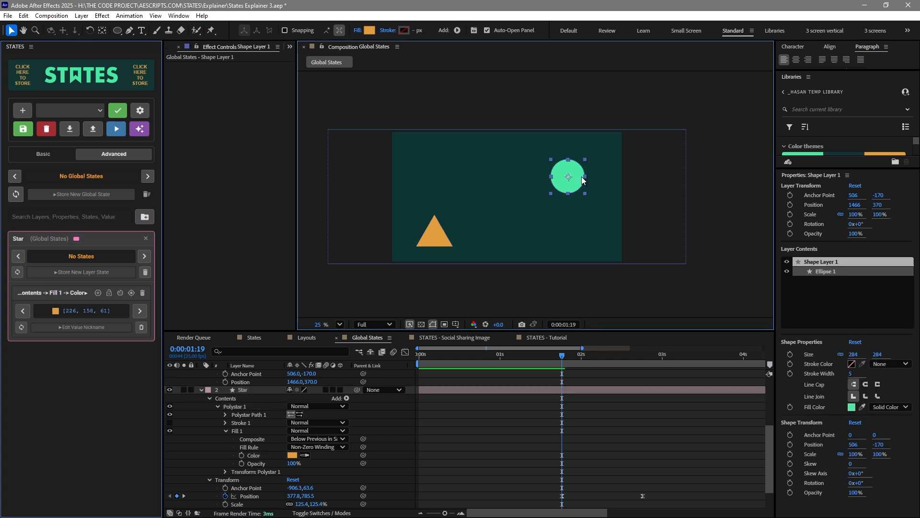
left_click(109, 292)
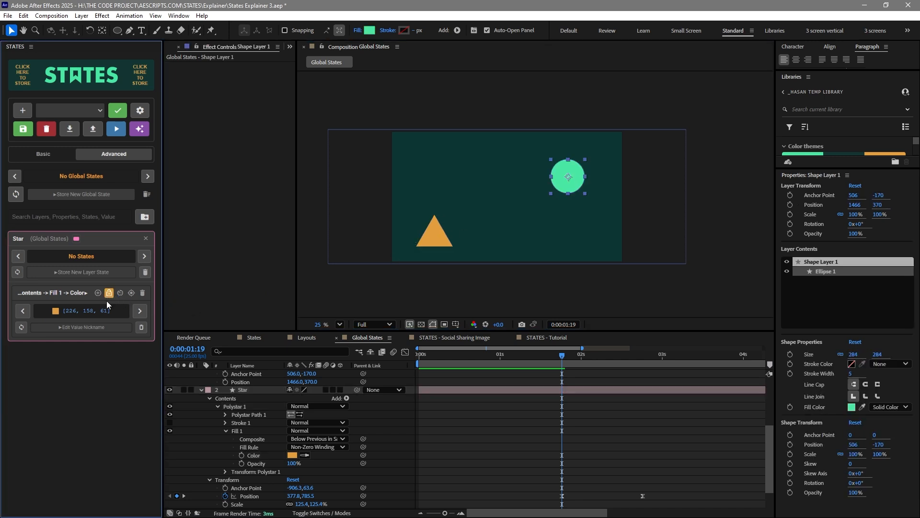
left_click(97, 316)
Pick new right left from the stored Position animations list and delete it
left_click(478, 415)
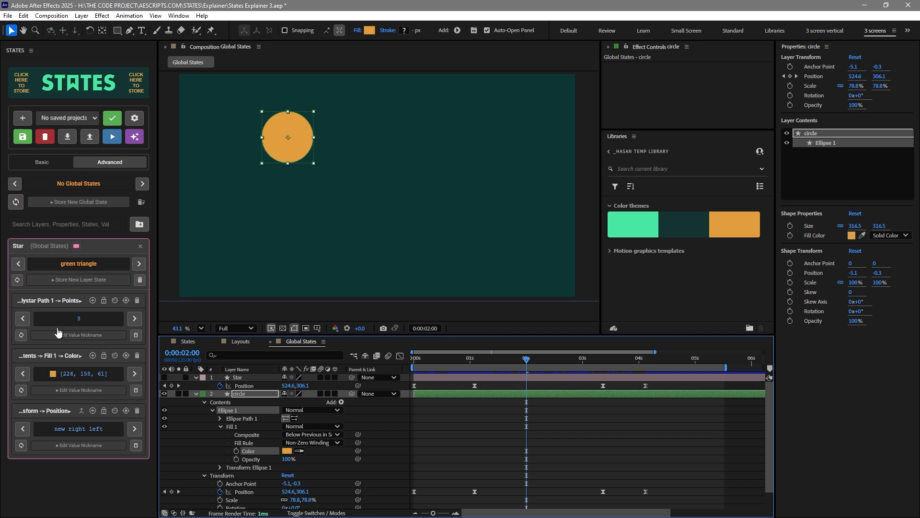
left_click(62, 421)
left_click(75, 473)
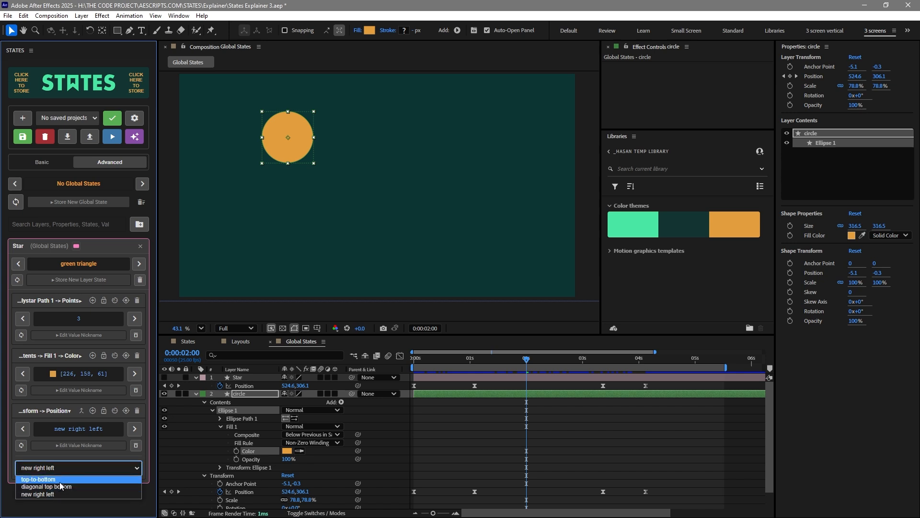
left_click(64, 471)
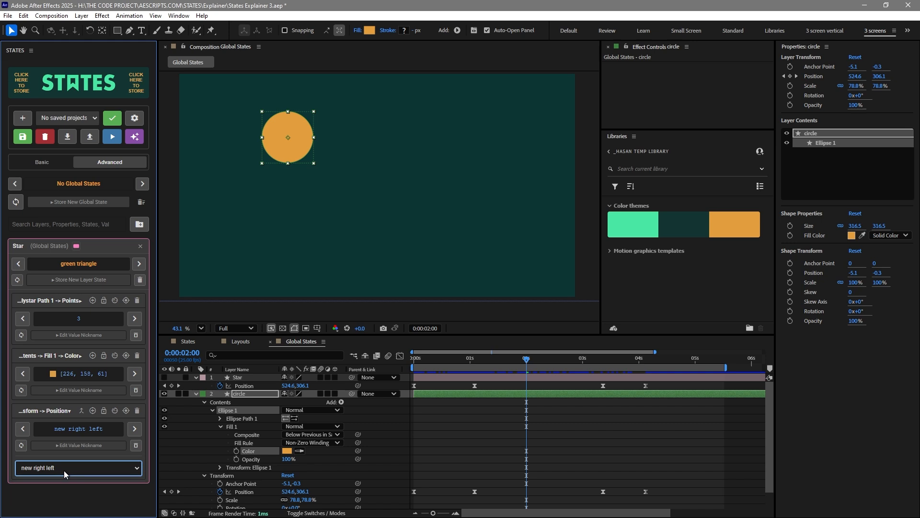
left_click(68, 469)
left_click(77, 466)
left_click(136, 444)
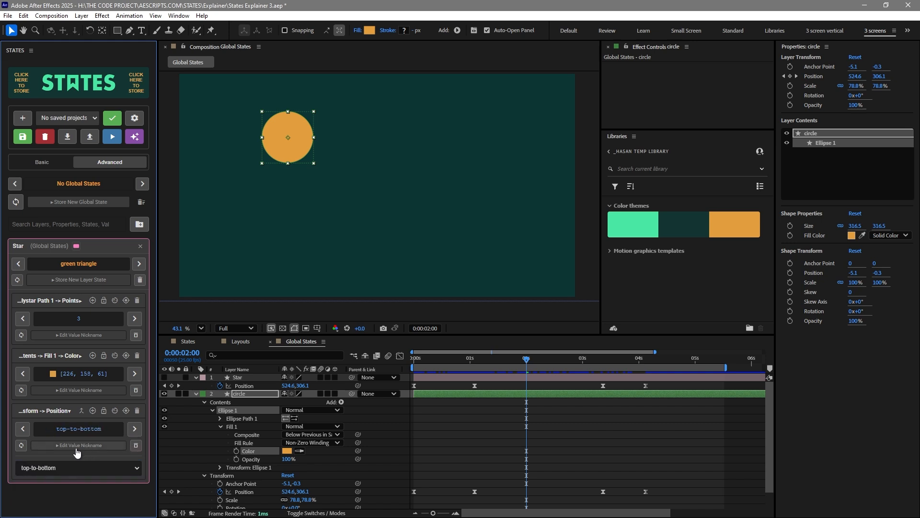
left_click(69, 411)
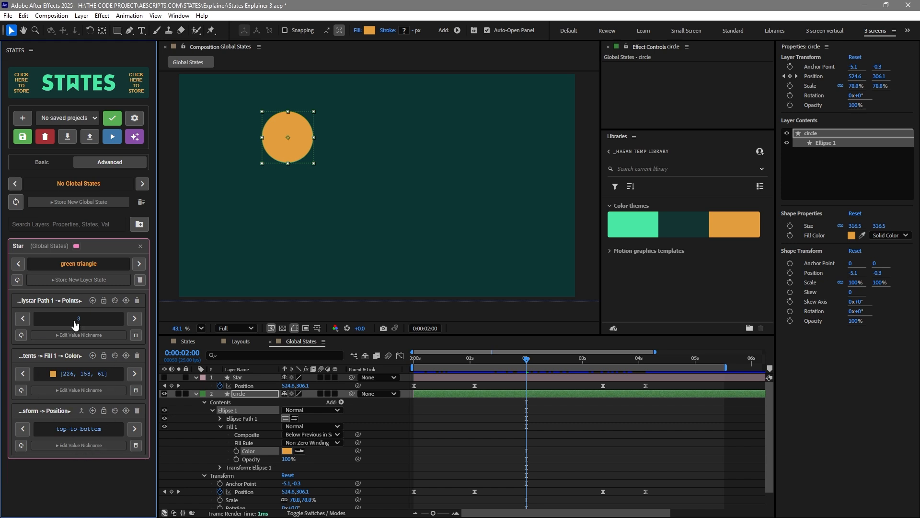
Collapse the Star card's stored property rows in the panel
left_click(112, 249)
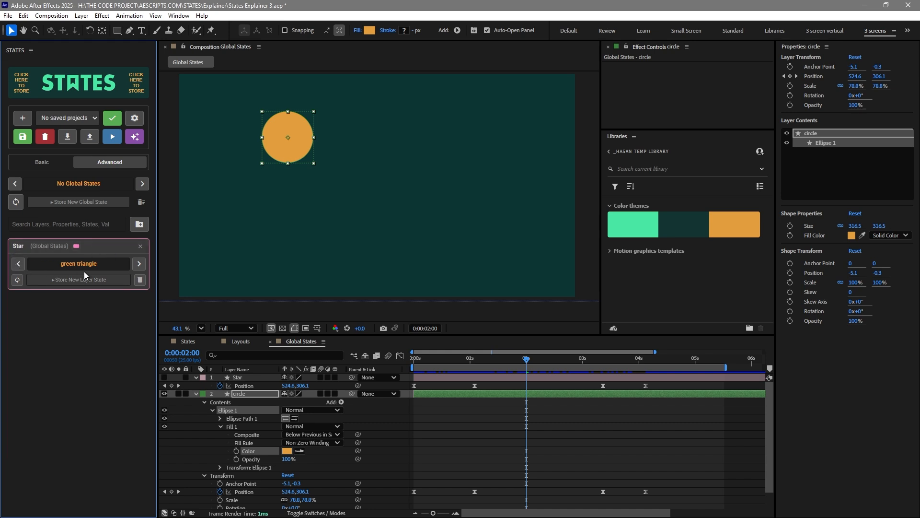
left_click(101, 252)
left_click(101, 253)
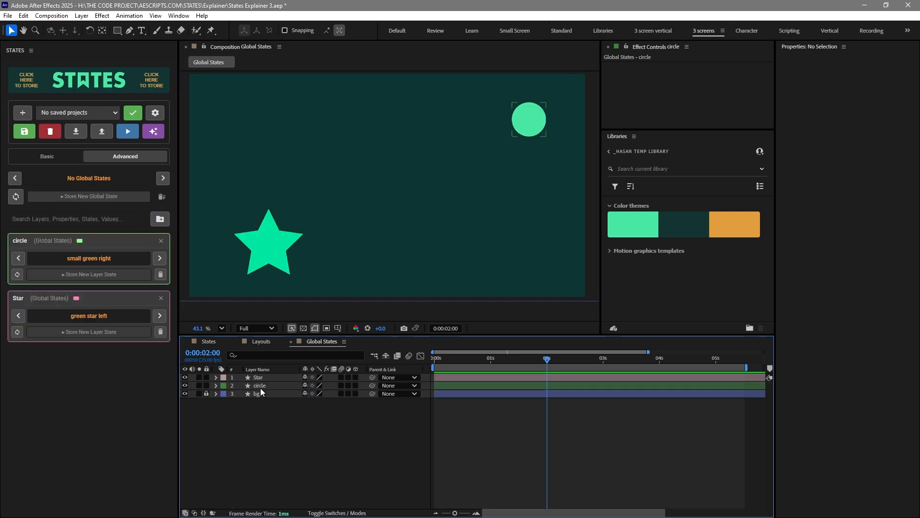
left_click(271, 263)
Switch the Star to its next layer state, orange triangle right
left_click(227, 289)
left_click(160, 316)
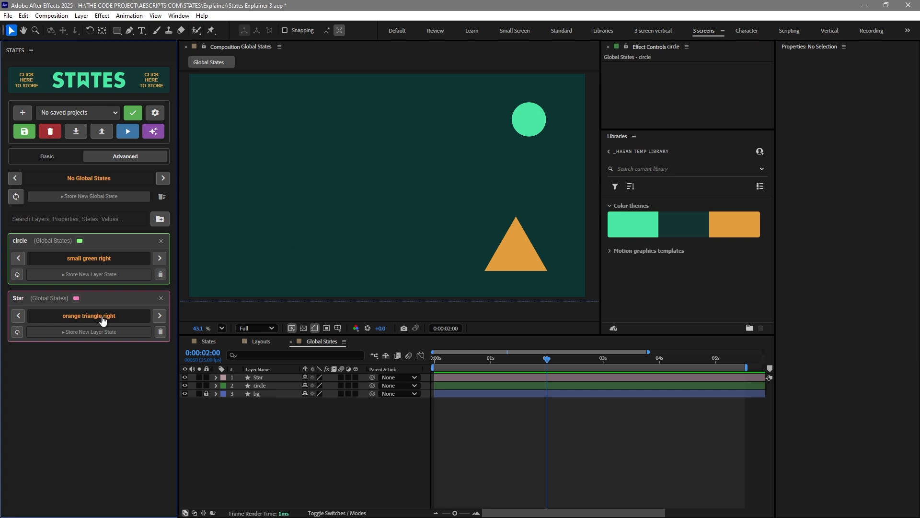
Switch the Star layer through its layer states to green star left
left_click(87, 332)
left_click(103, 333)
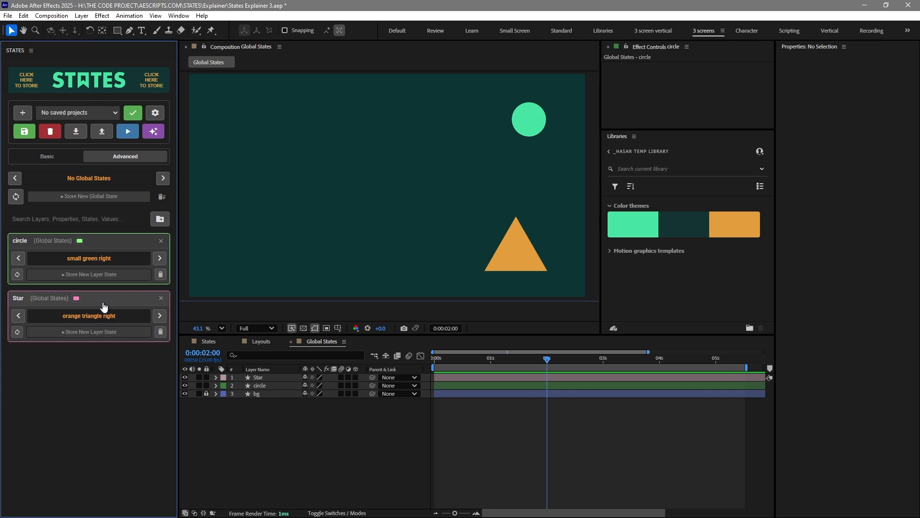
left_click(105, 305)
left_click(153, 321)
left_click(153, 320)
left_click(153, 320)
left_click(111, 307)
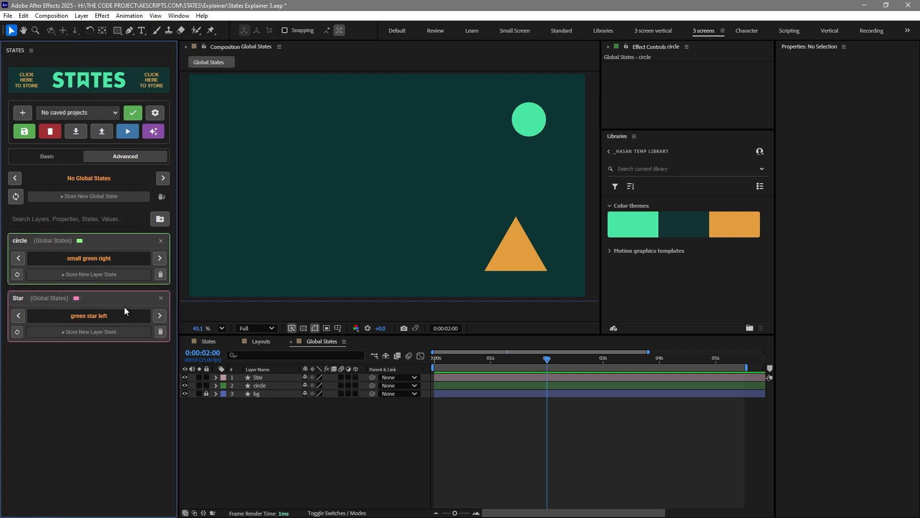
Switch the circle layer through its layer states to large orange left
left_click(159, 262)
left_click(159, 262)
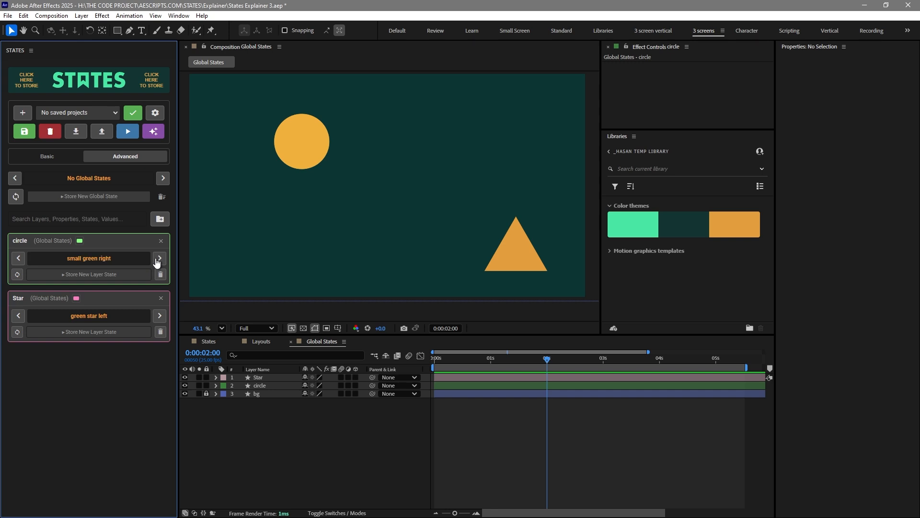
left_click(98, 263)
left_click(159, 262)
left_click(104, 263)
Store all layers as a new global state named global 1
left_click(85, 196)
left_click(72, 218)
type("global 1")
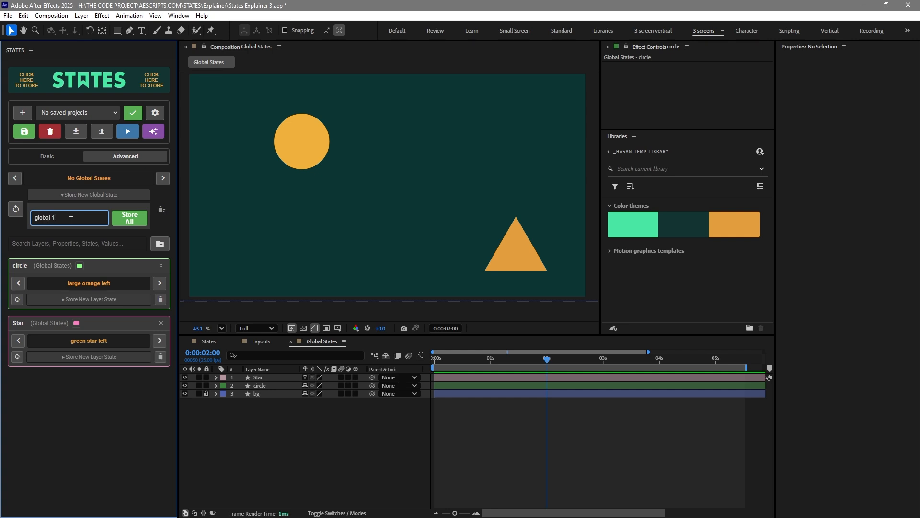
left_click(129, 218)
Store global state global 2 with circle at small green right and Star at orange triangle right
left_click(160, 283)
left_click(161, 343)
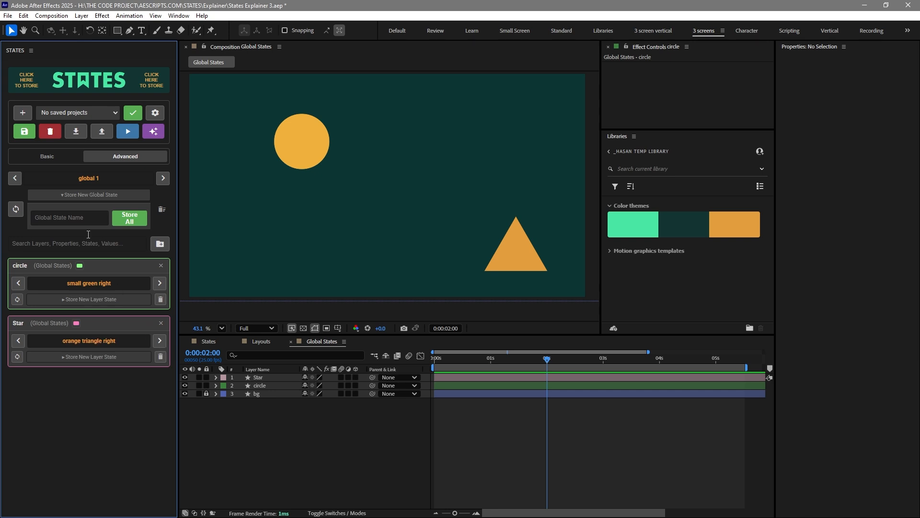
left_click(70, 216)
type("global 2")
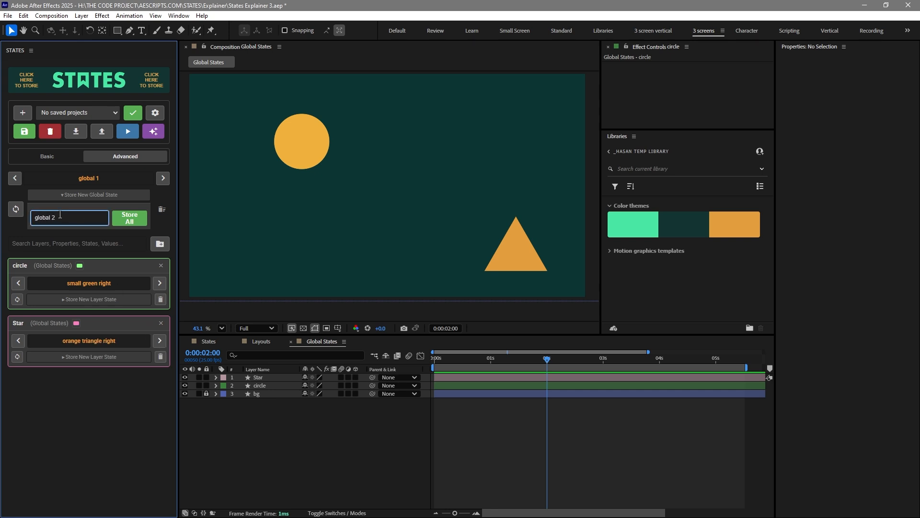
left_click(128, 220)
Cycle through global states global 1 and global 2 to apply them to the layers
left_click(91, 179)
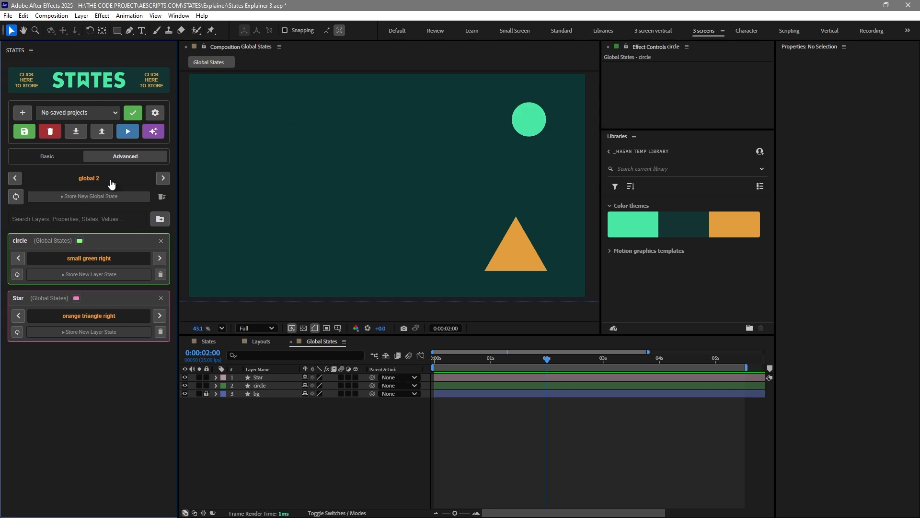
left_click(163, 178)
left_click(93, 181)
left_click(163, 178)
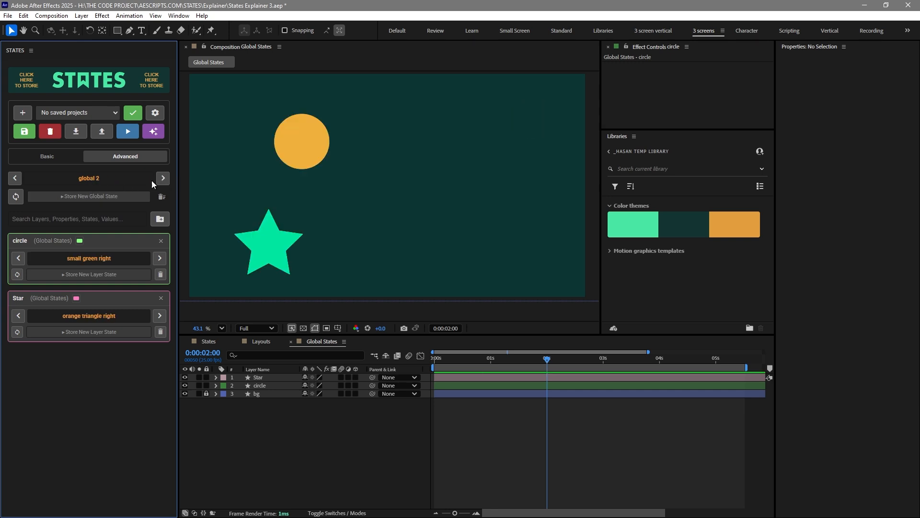
left_click(92, 181)
left_click(163, 178)
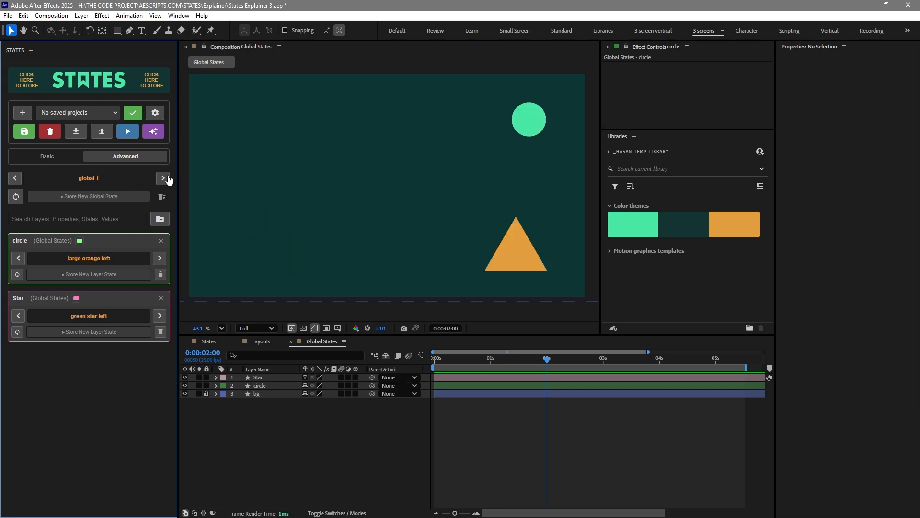
left_click(82, 178)
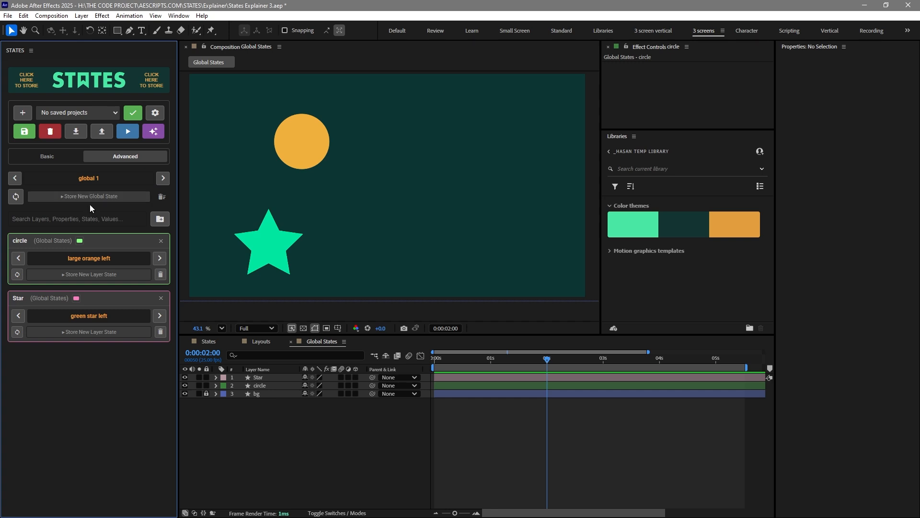
Keep switching between global states global 1 and global 2, opening and closing the store field
left_click(158, 258)
left_click(91, 196)
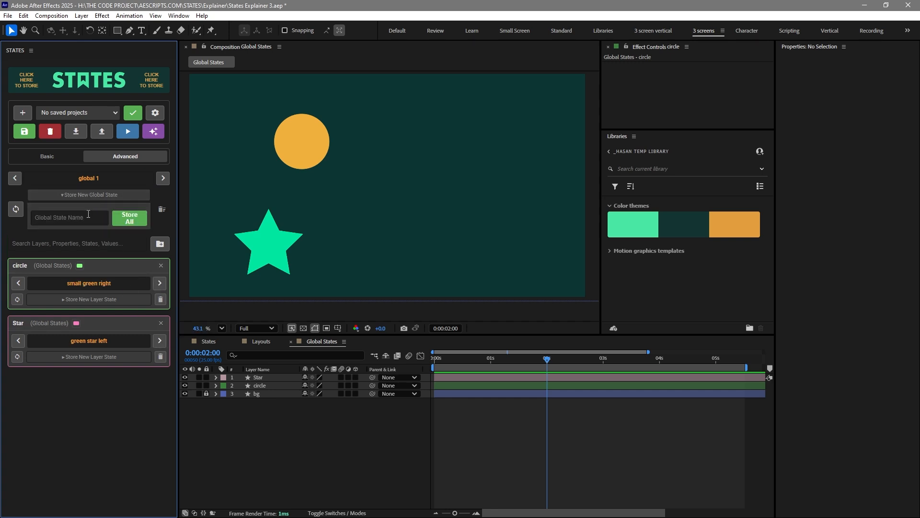
left_click(90, 179)
left_click(160, 180)
left_click(111, 180)
left_click(162, 179)
left_click(88, 178)
left_click(91, 196)
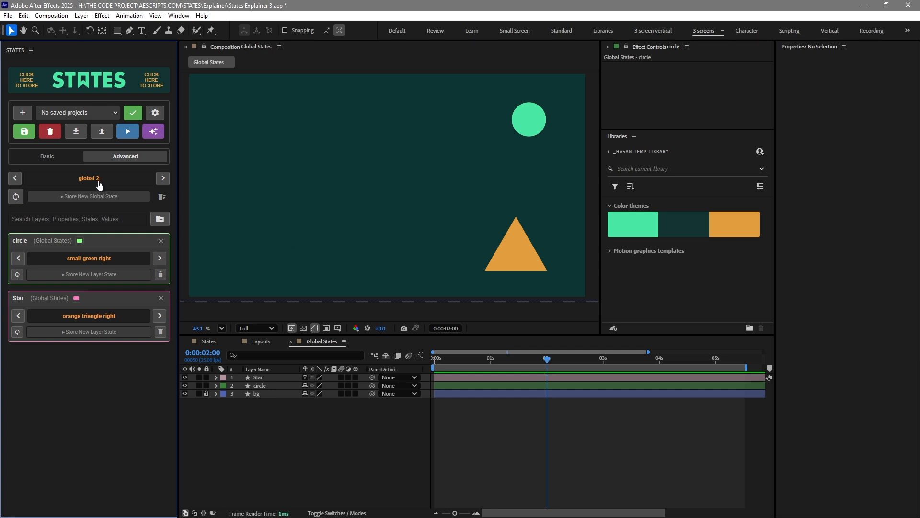
left_click(160, 179)
left_click(98, 181)
left_click(163, 178)
left_click(98, 179)
left_click(163, 179)
left_click(94, 181)
Create a new saved project named test
left_click(22, 114)
left_click(383, 266)
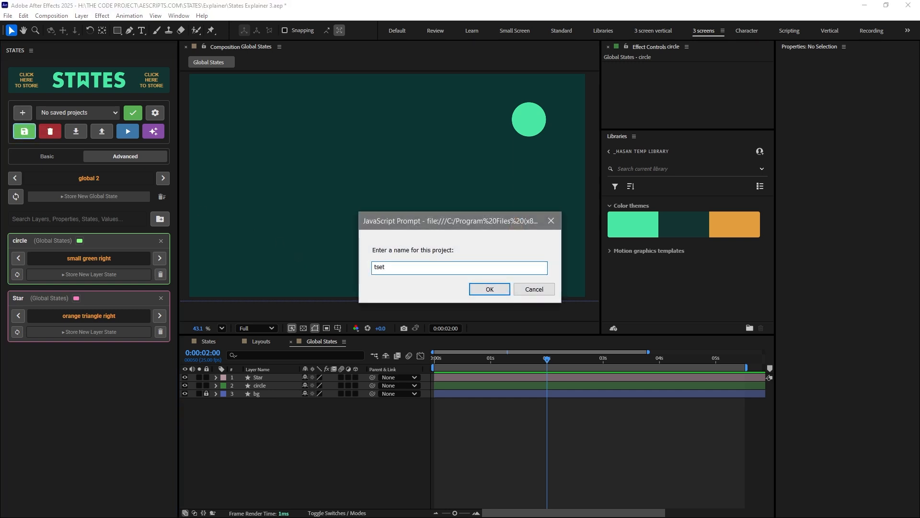
type("tse")
key("BackSpace")
key("BackSpace")
type("est")
left_click(507, 290)
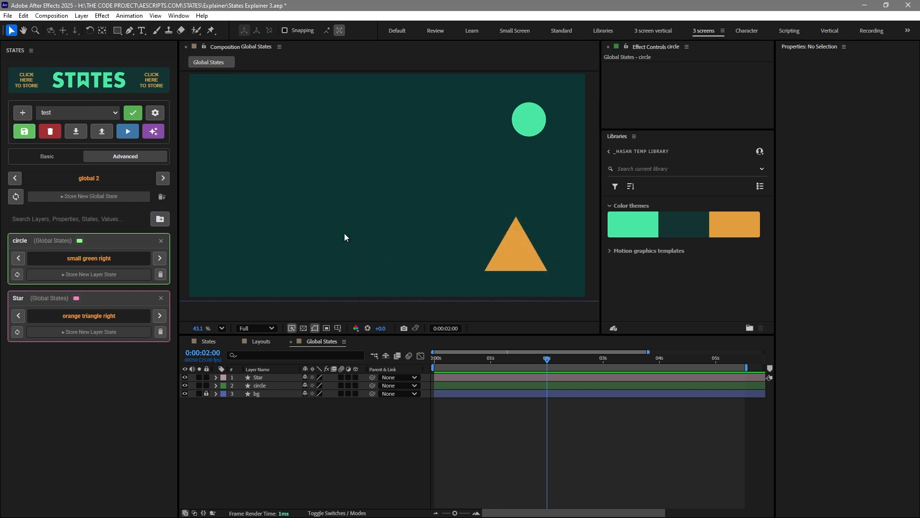
Start another new project, accepting that unsaved changes in the view are lost
left_click(23, 116)
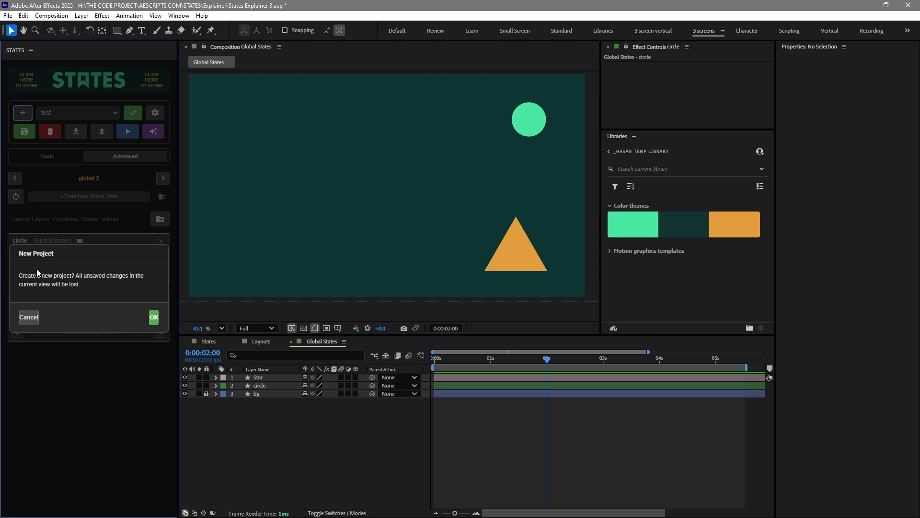
left_click(154, 317)
Load the saved project test from the project list
left_click(77, 114)
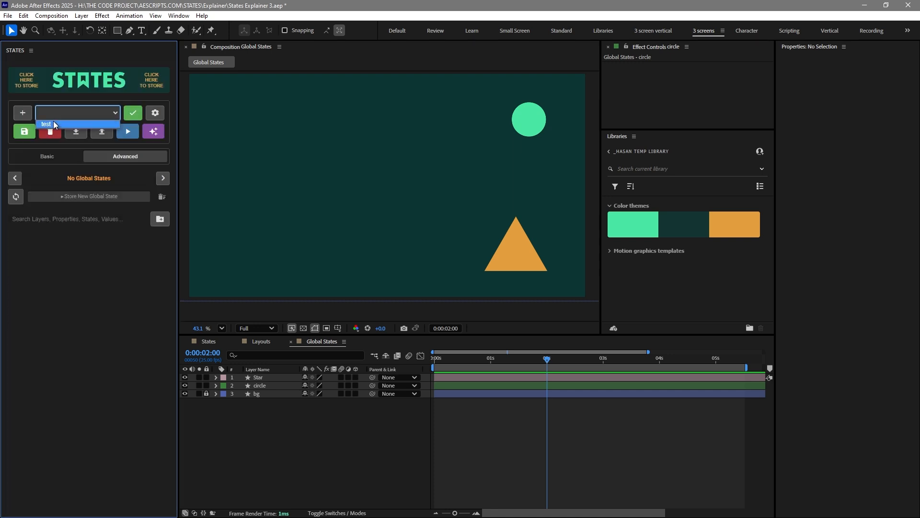
left_click(52, 122)
left_click(133, 116)
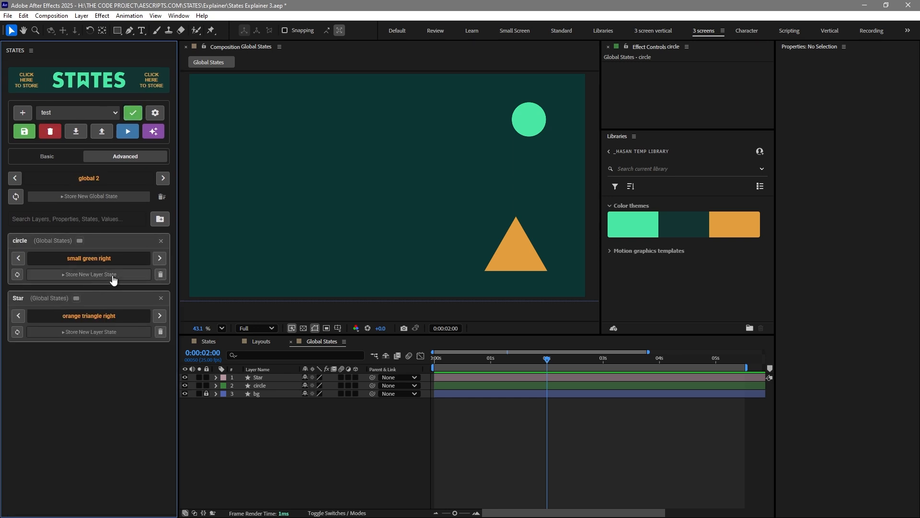
Cycle through the loaded project's global states
left_click(247, 419)
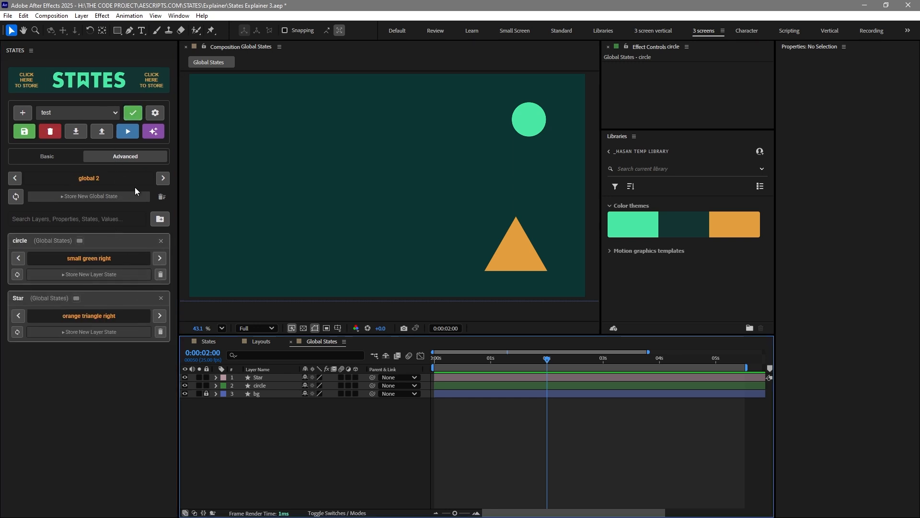
left_click(90, 180)
left_click(164, 181)
left_click(95, 179)
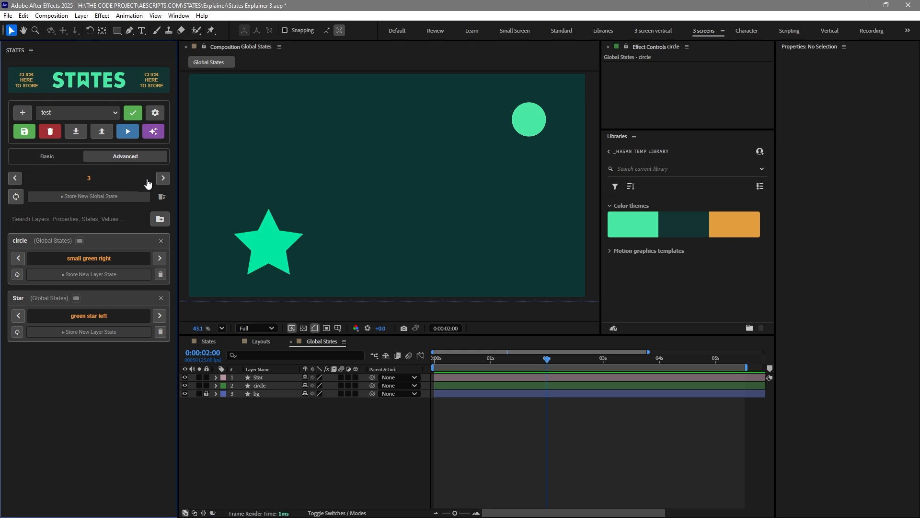
left_click(161, 179)
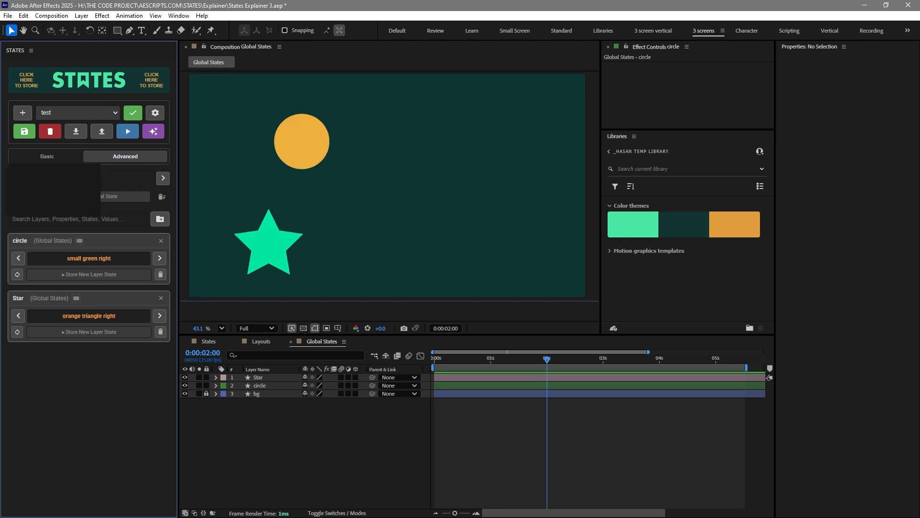
Export the test project as test.json to the Desktop
left_click(97, 136)
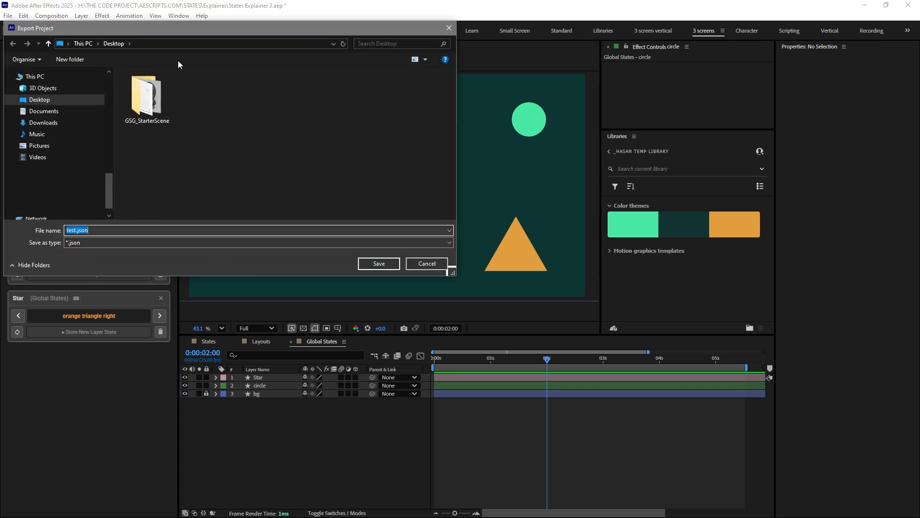
left_click_drag(182, 33, 247, 121)
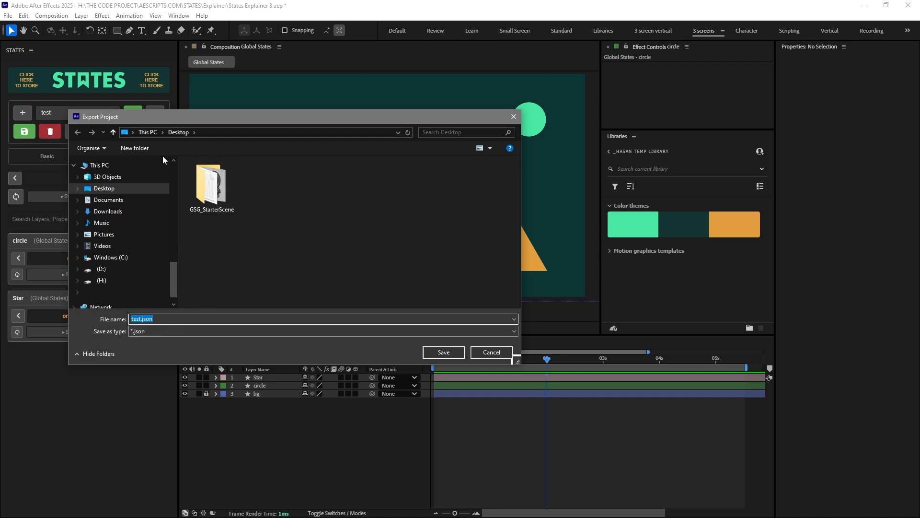
left_click(450, 353)
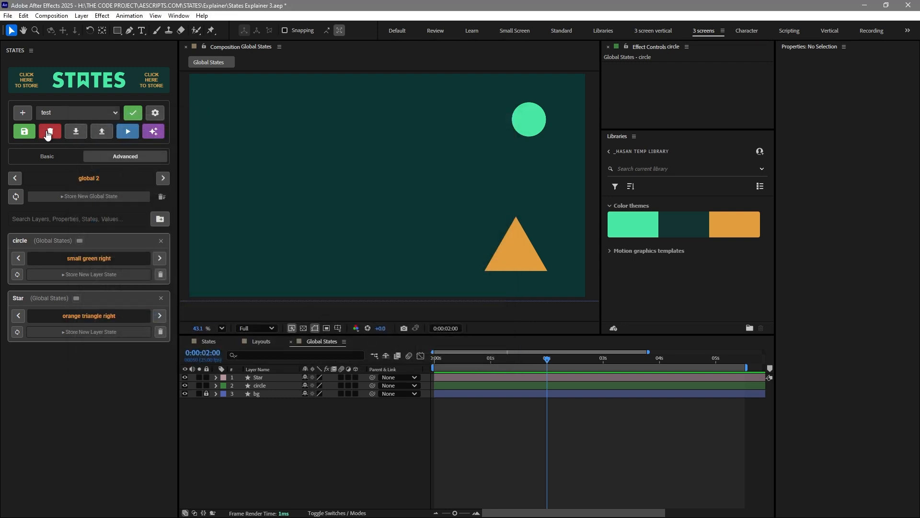
Permanently delete the project test
left_click(50, 132)
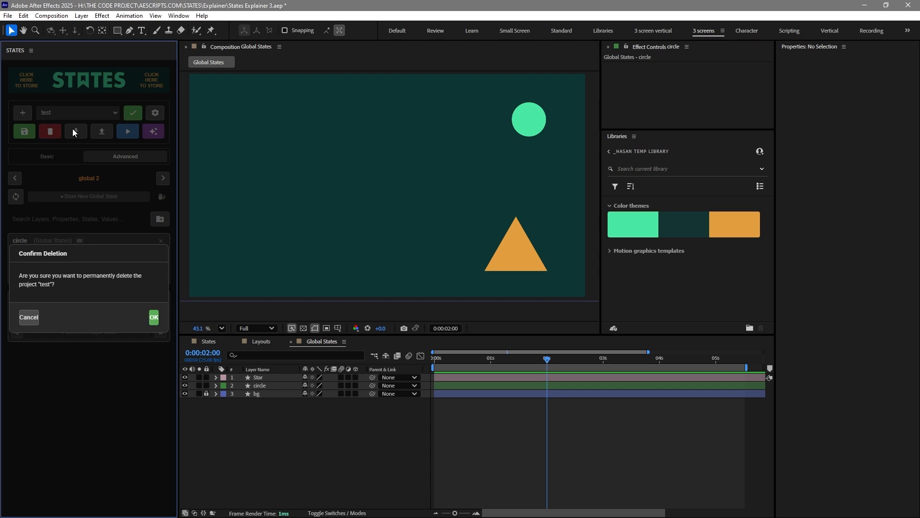
left_click(152, 316)
left_click(75, 112)
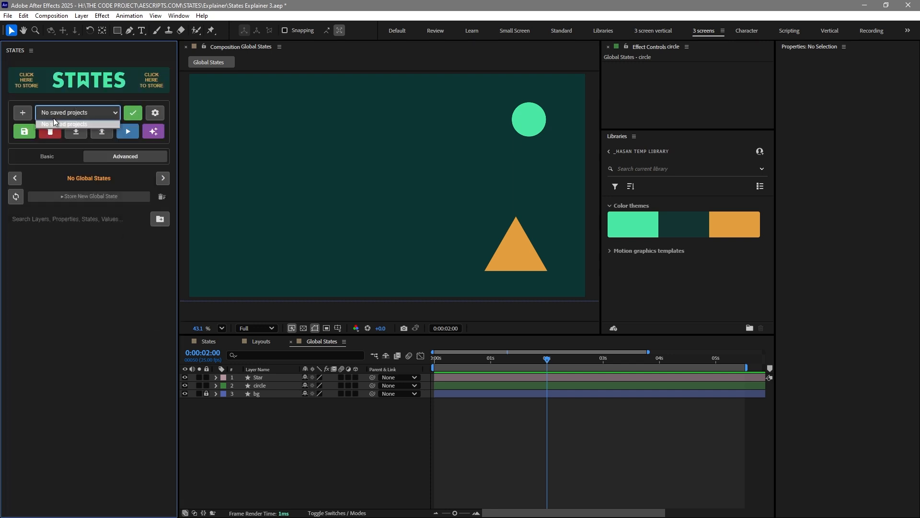
Import test.json from the Desktop as a project named test 2
left_click(75, 131)
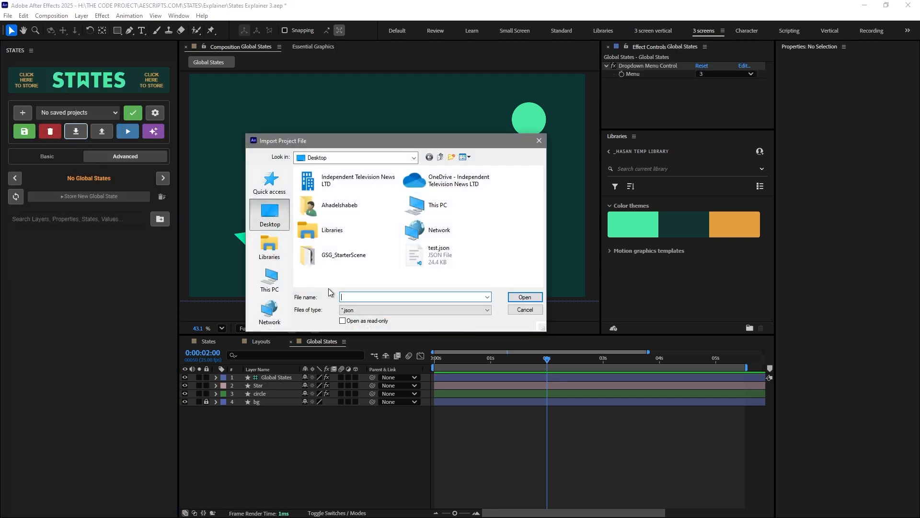
left_click(431, 258)
left_click(525, 297)
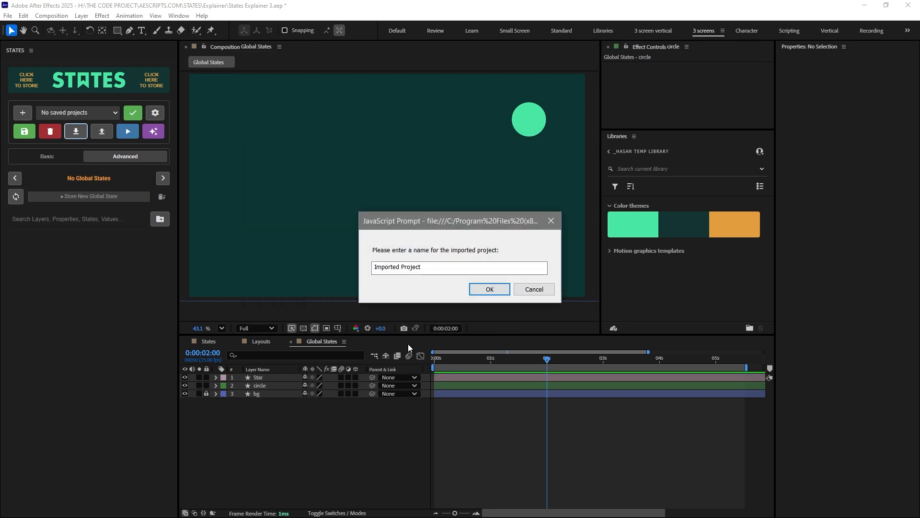
left_click_drag(431, 267, 307, 275)
type("test 2")
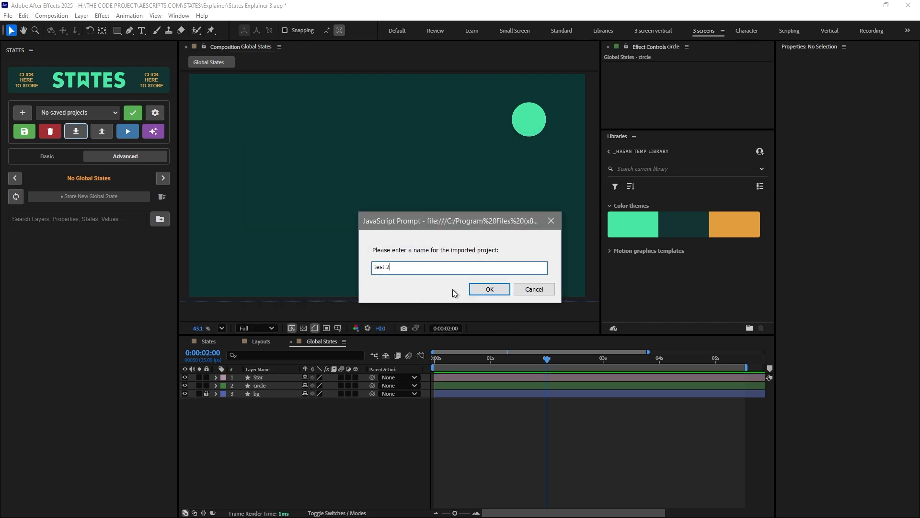
left_click(503, 287)
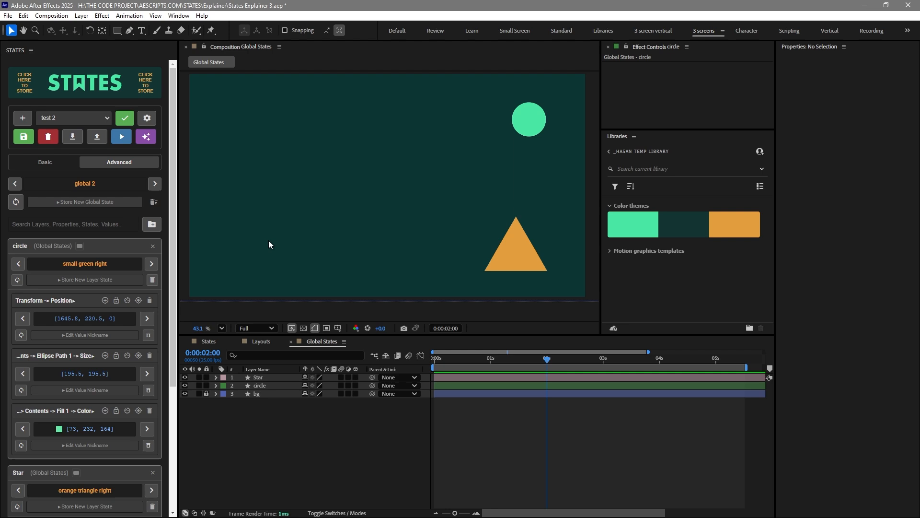
Expand and collapse the circle card, and switch to global state global 1
left_click(93, 247)
left_click(93, 294)
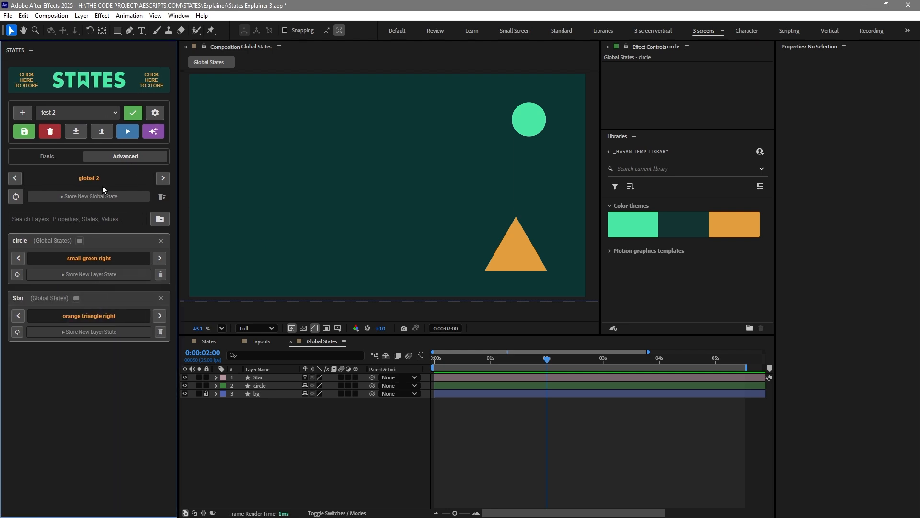
left_click(163, 179)
left_click(163, 178)
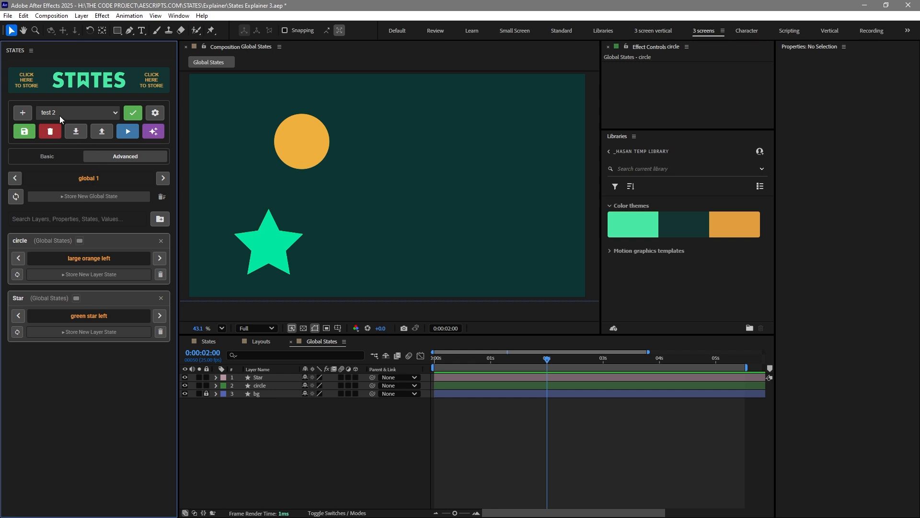
Queue renders of the three global state variations to the Desktop without starting the render
left_click(127, 137)
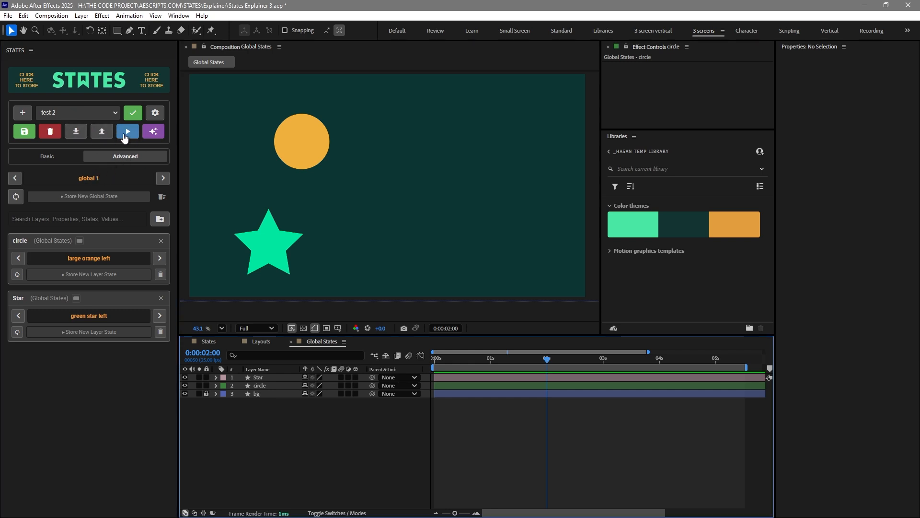
left_click(126, 139)
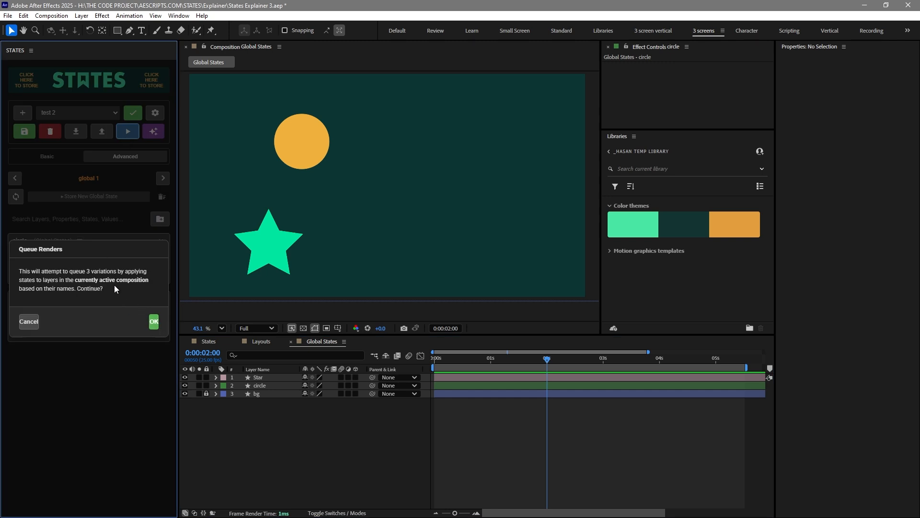
left_click(153, 322)
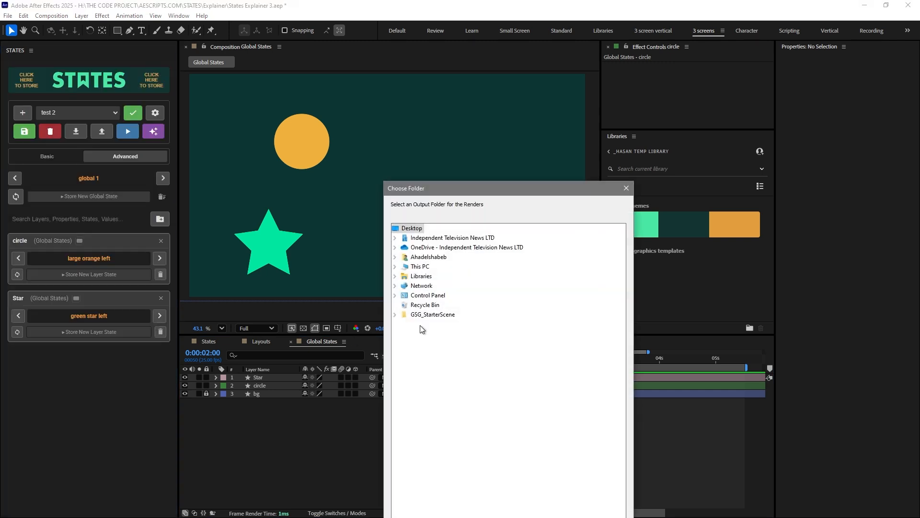
left_click_drag(471, 191, 423, 55)
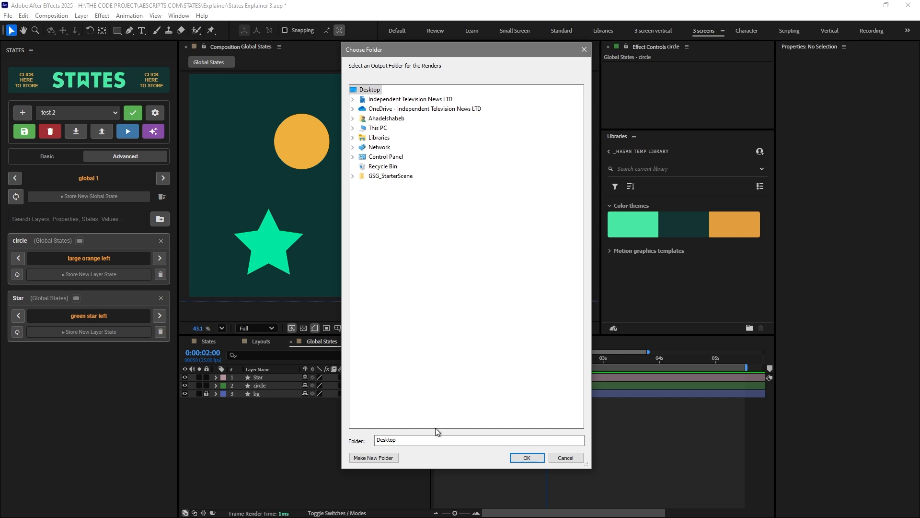
left_click(527, 458)
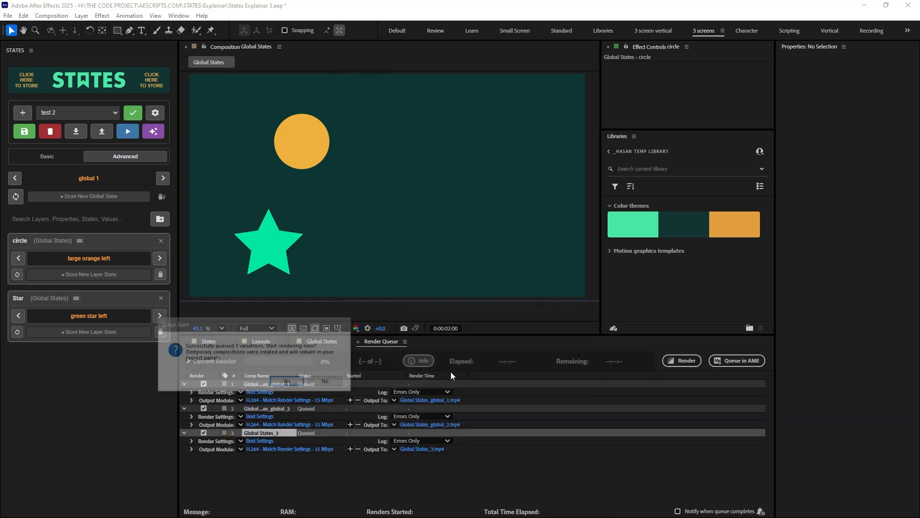
left_click_drag(266, 332, 397, 239)
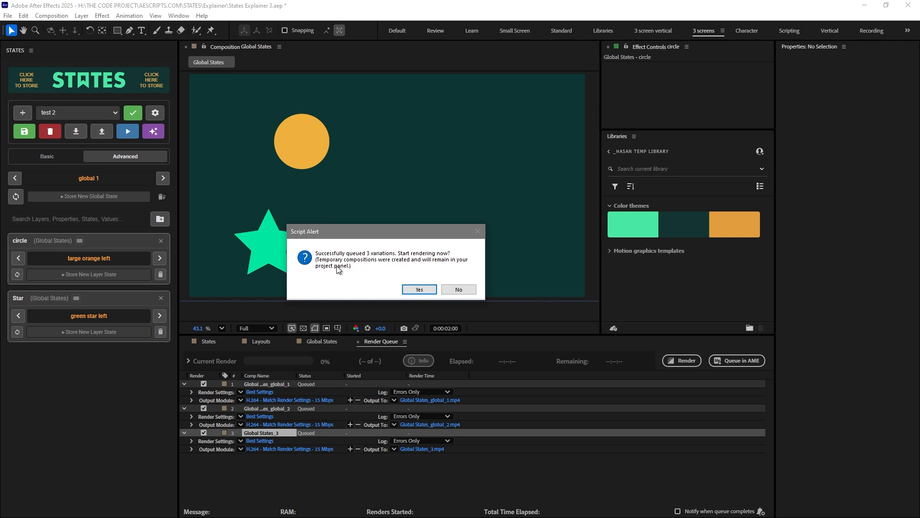
left_click(458, 289)
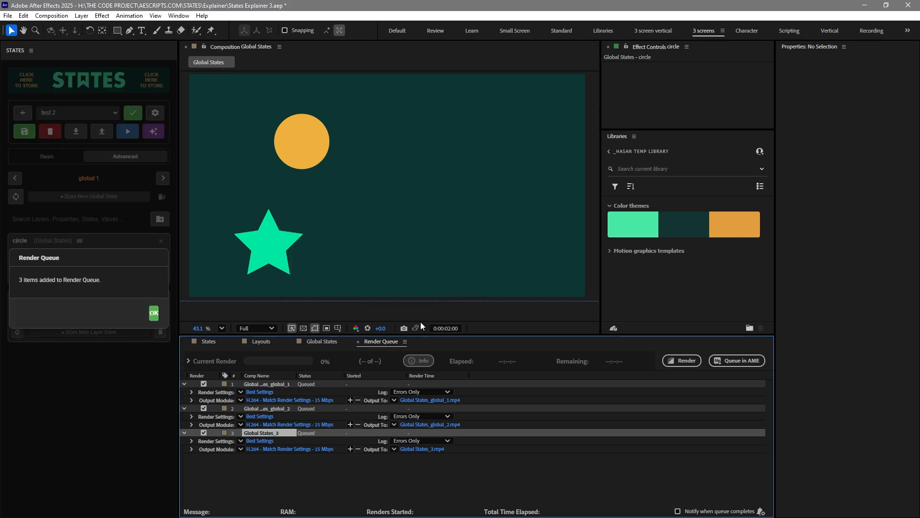
left_click(154, 313)
Set the output module of the queued renders to Lossless
left_click(261, 384)
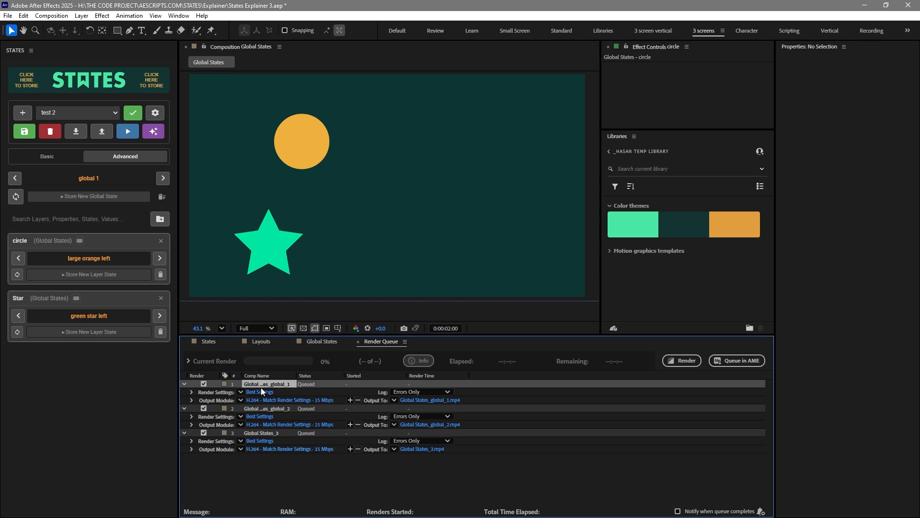
left_click(228, 400)
left_click(223, 450, "shift")
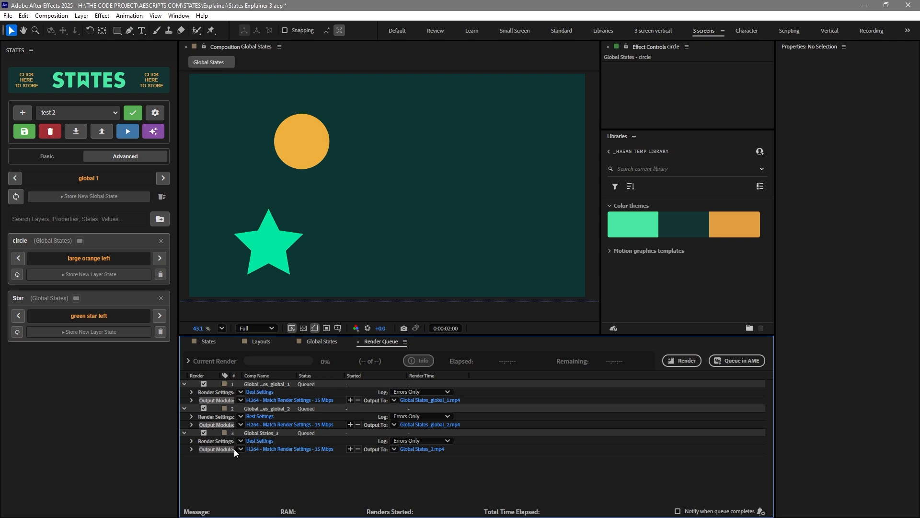
left_click(241, 449)
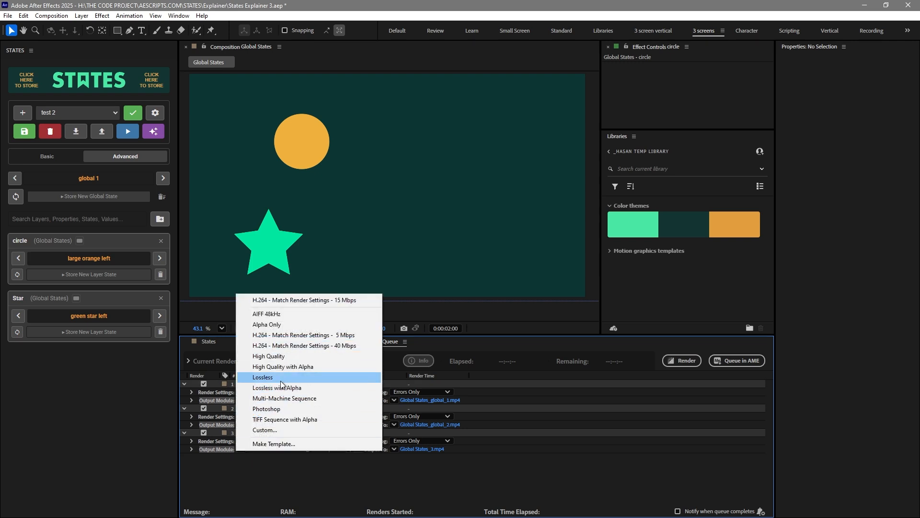
left_click(302, 380)
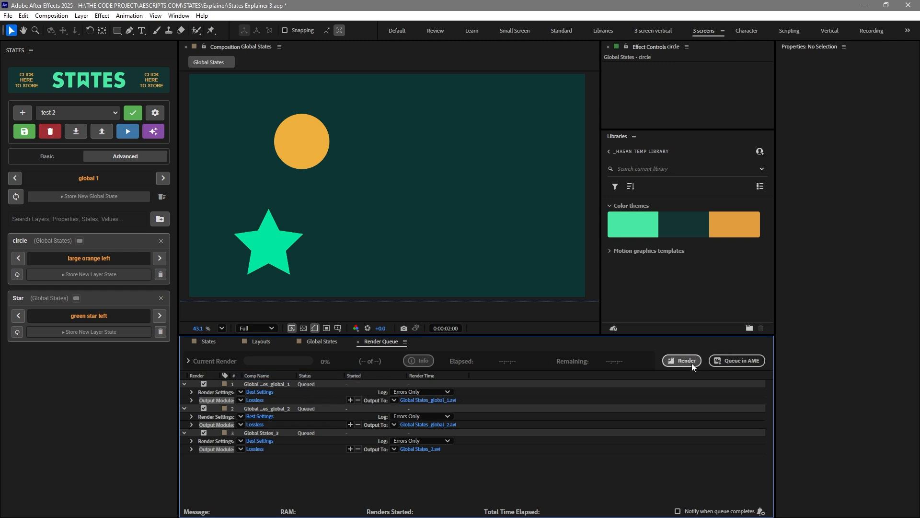
Delete all items from the render queue and return to the Global States composition
key("ctrl+a")
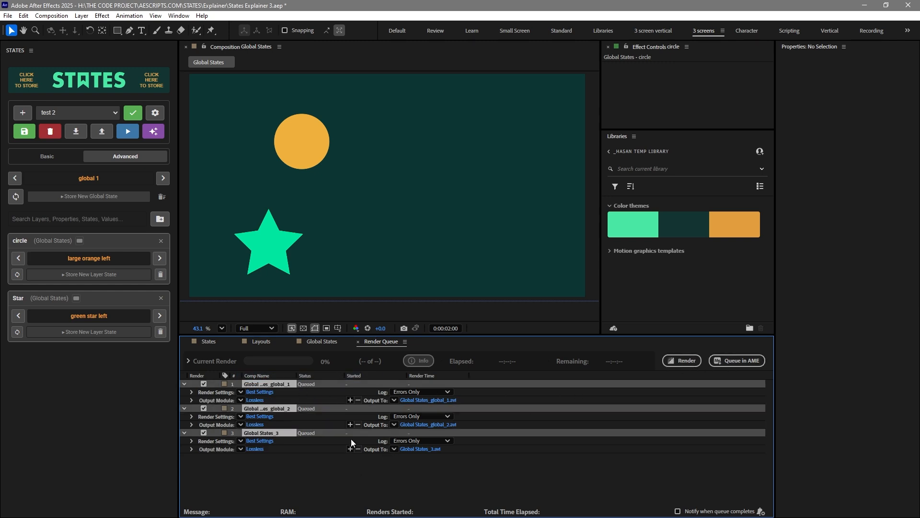
key("Delete")
left_click(357, 342)
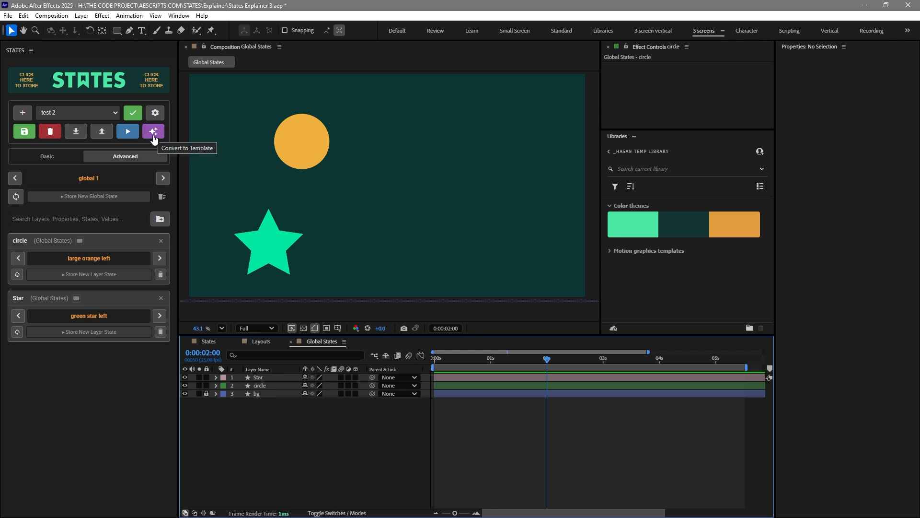
Convert the active composition to a template system with a master Global States controller
left_click(153, 132)
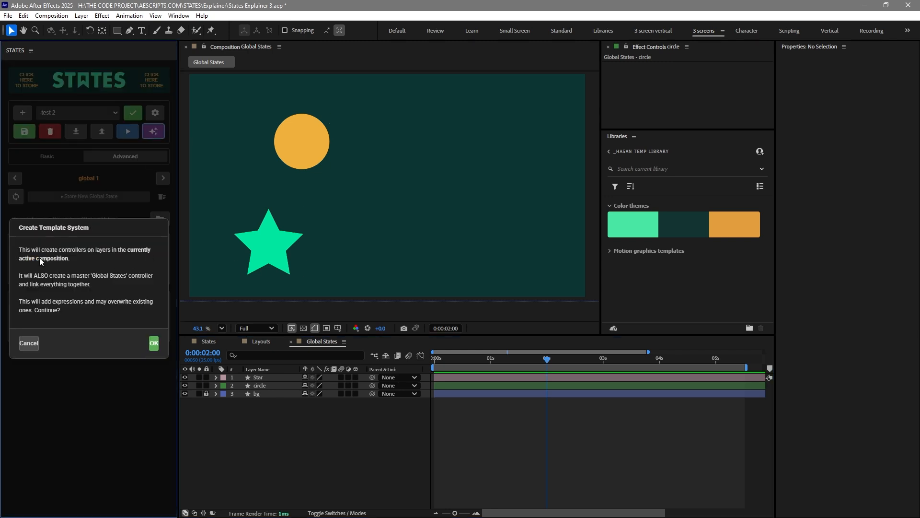
left_click(154, 343)
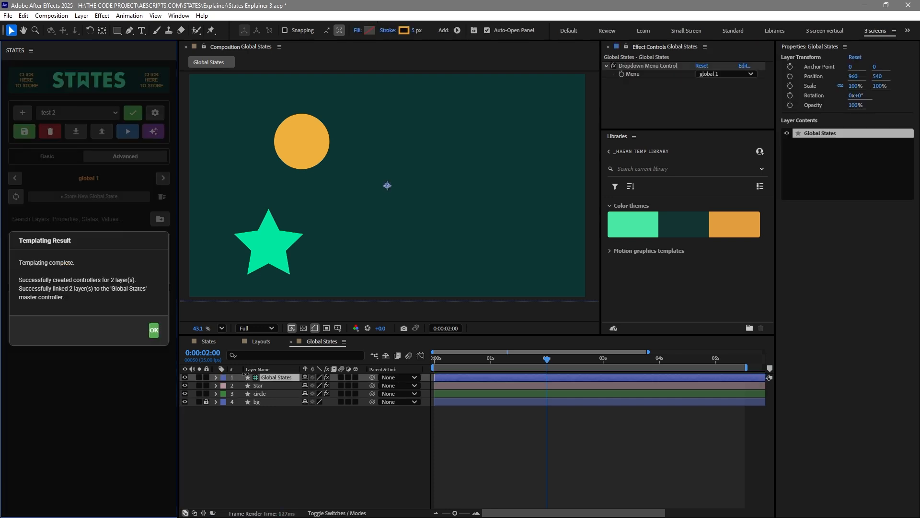
left_click(154, 330)
Reveal and inspect the generated expressions on the circle and Star layers
left_click(270, 438)
left_click(269, 393)
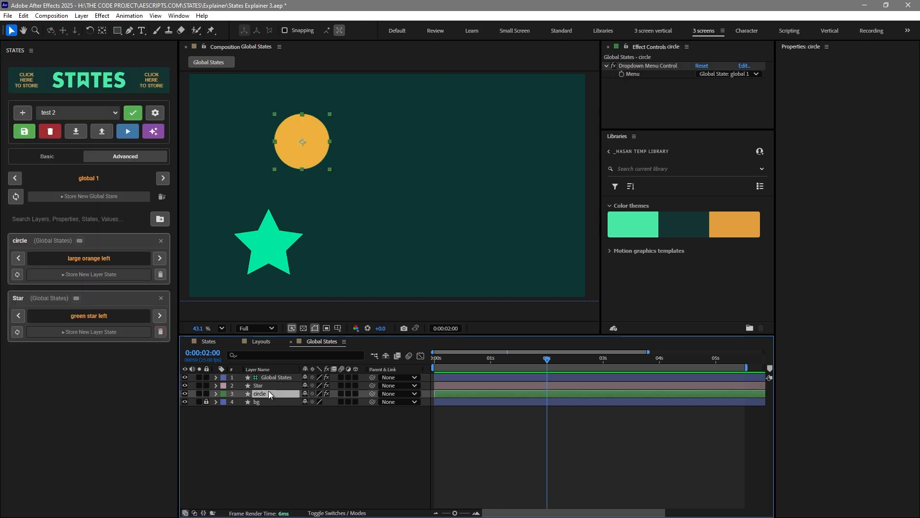
key("e")
key("e")
left_click(282, 386)
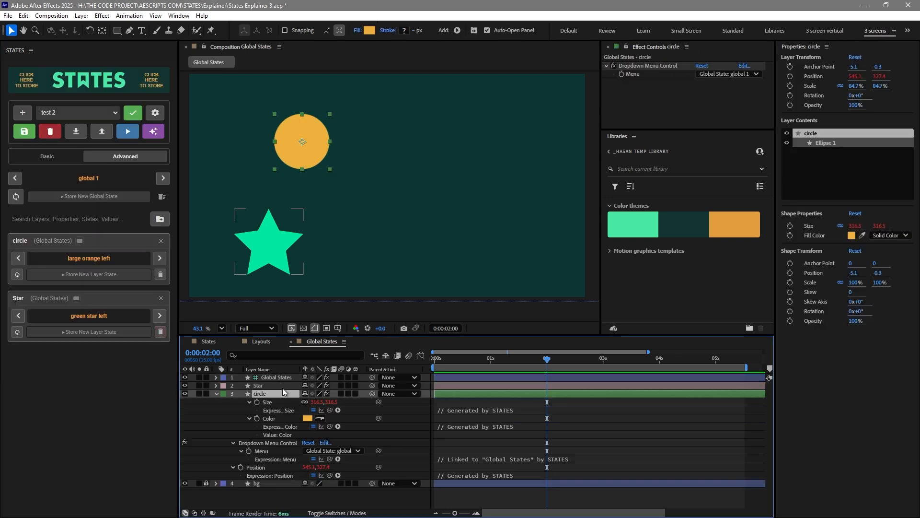
key("e")
key("e")
left_click_drag(474, 434, 487, 454)
left_click(485, 445)
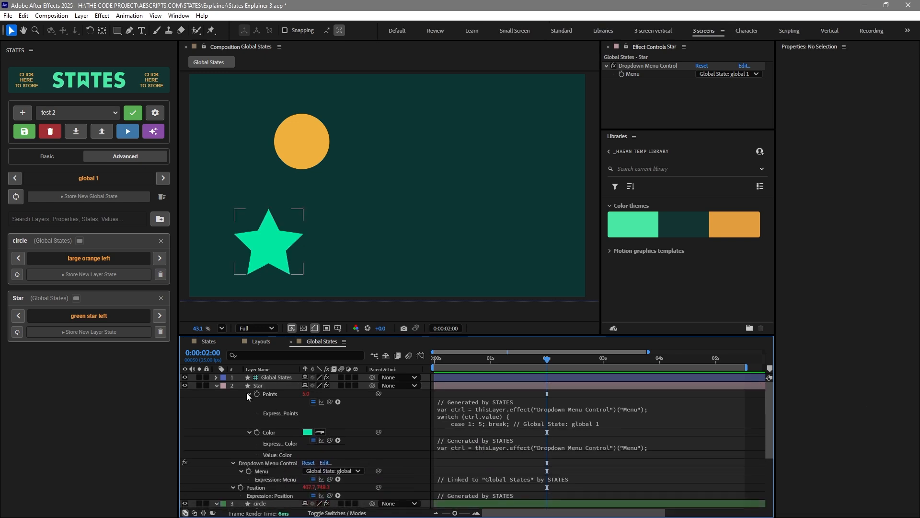
left_click(216, 385)
left_click(223, 406)
left_click(216, 393)
Switch the Global States dropdown menu through global 2, 3 and global 1, ending on global 2
left_click(282, 377)
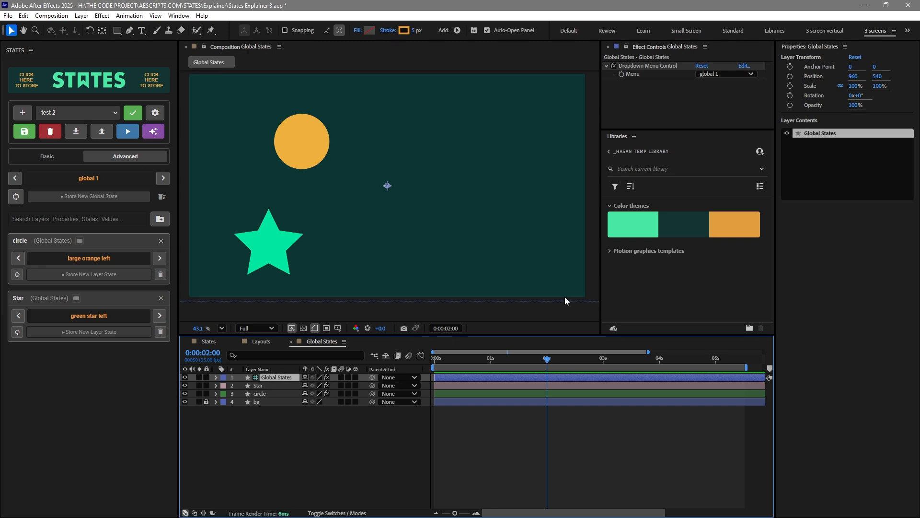
left_click(727, 75)
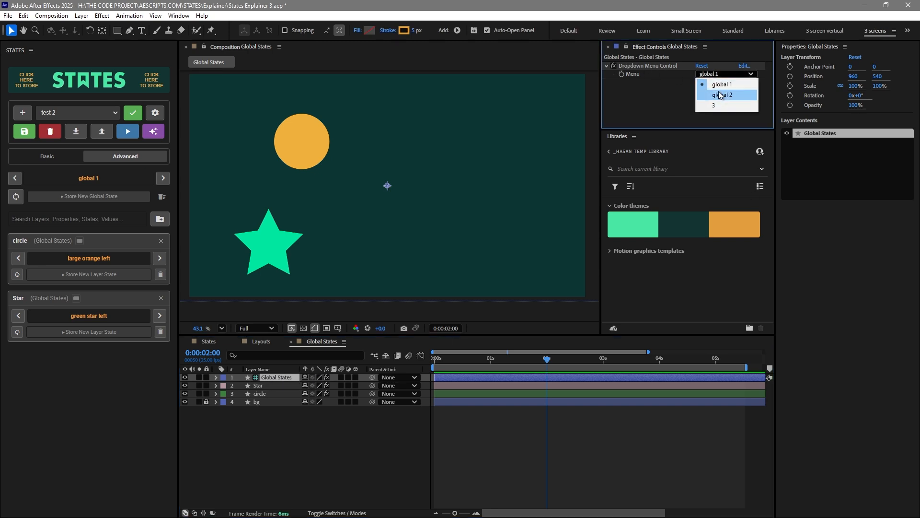
left_click(718, 94)
left_click(718, 75)
left_click(717, 105)
left_click(717, 76)
left_click(718, 84)
left_click(717, 76)
left_click(718, 93)
Add the Global States dropdown menu to the Essential Graphics panel
left_click(426, 446)
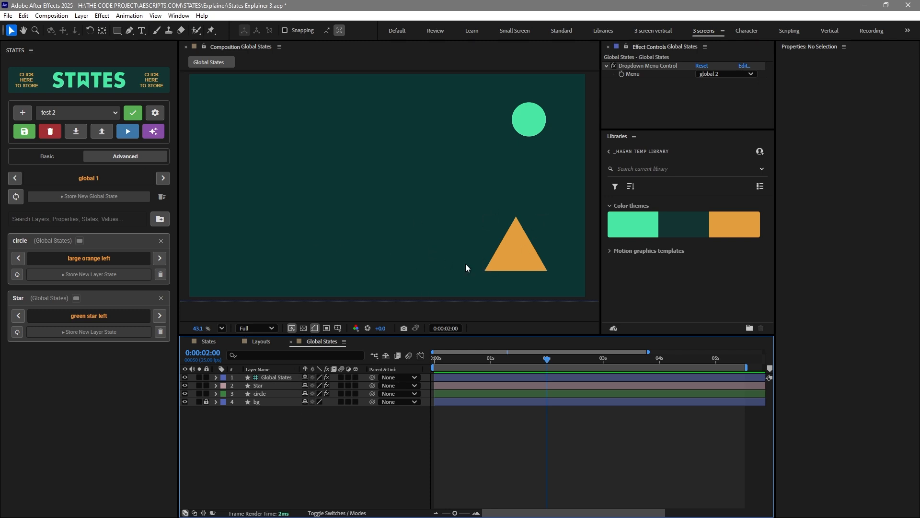
right_click(636, 76)
left_click(664, 214)
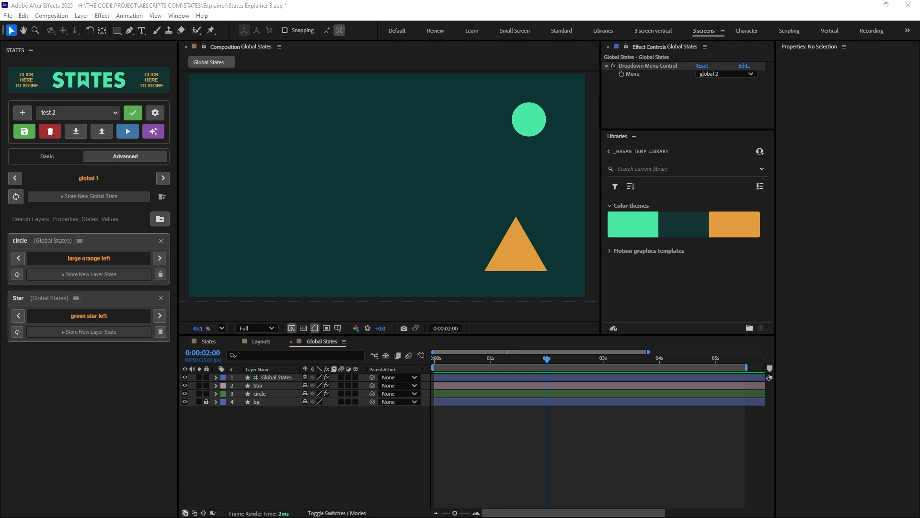
left_click_drag(211, 516, 307, 168)
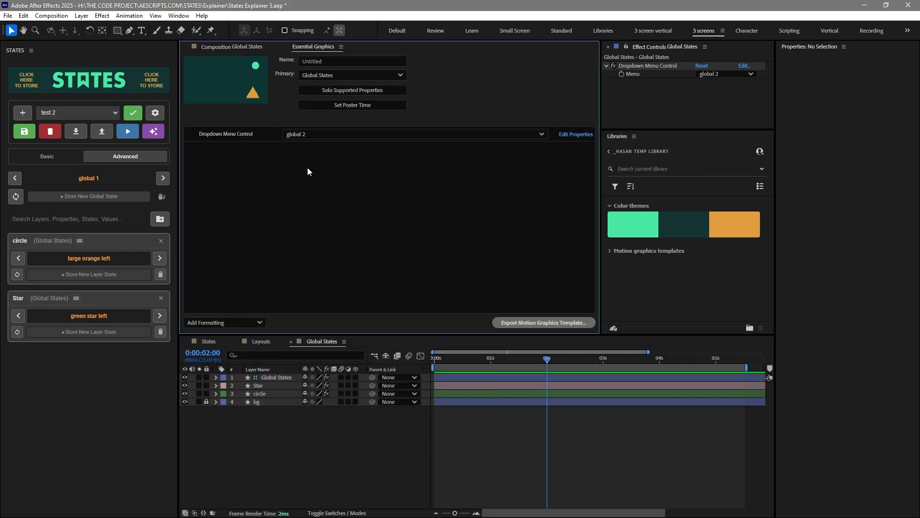
Pick global 1 and another state from the dropdown in Essential Graphics
left_click(311, 139)
left_click(313, 148)
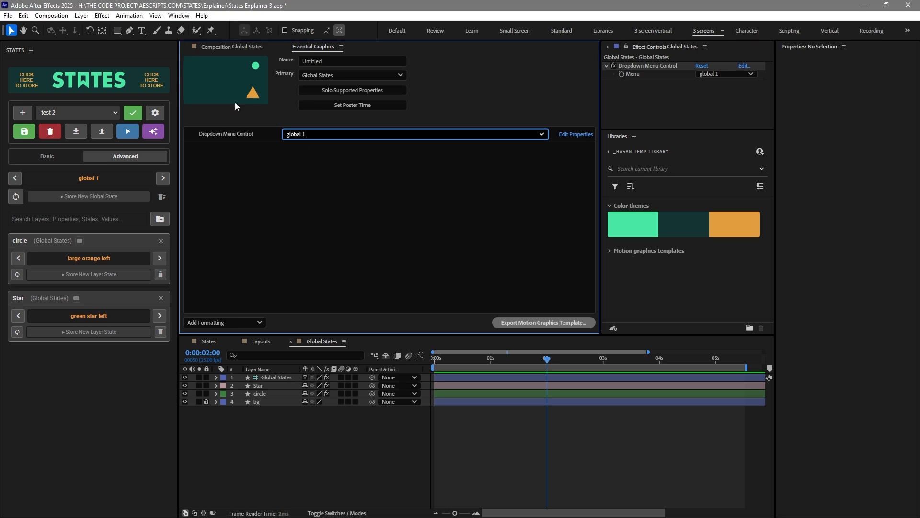
left_click(323, 138)
left_click(309, 175)
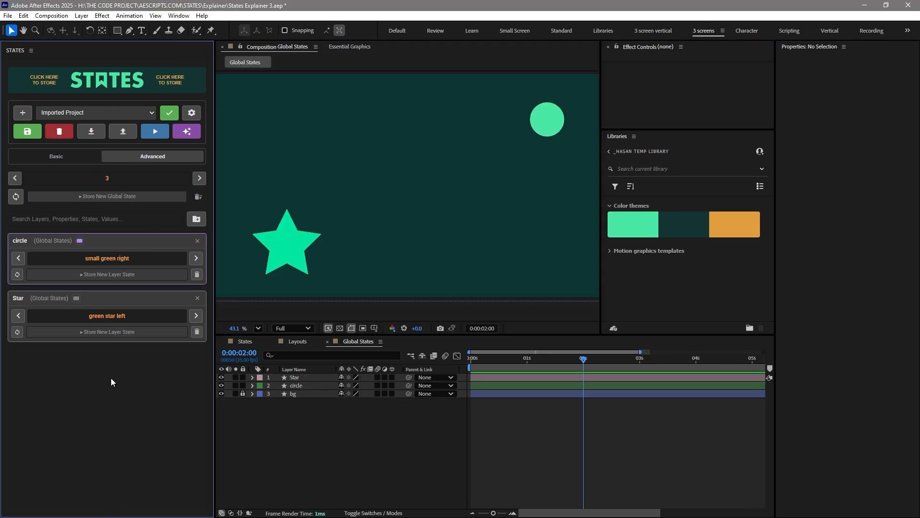
Open the STATES settings and preview the AE Light and Monochrome Dark themes
left_click(191, 114)
left_click_drag(108, 289, 138, 79)
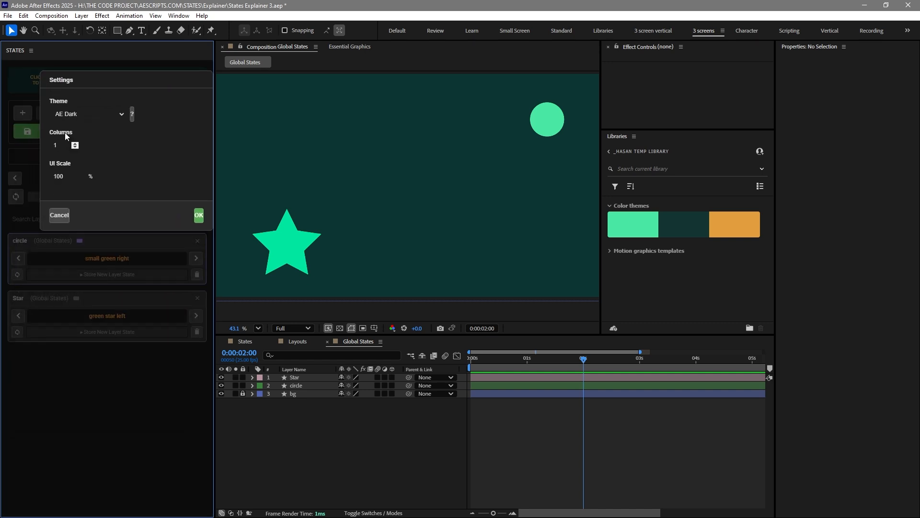
left_click(79, 114)
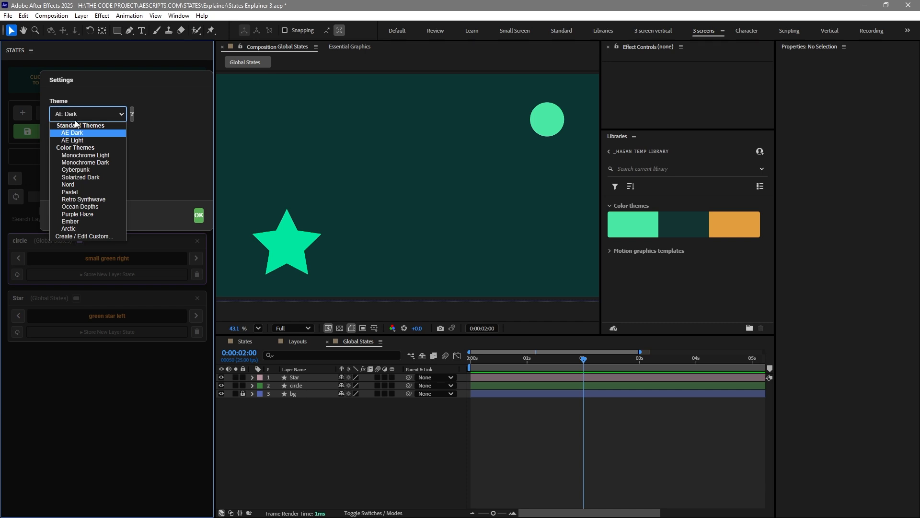
left_click(77, 140)
left_click(91, 113)
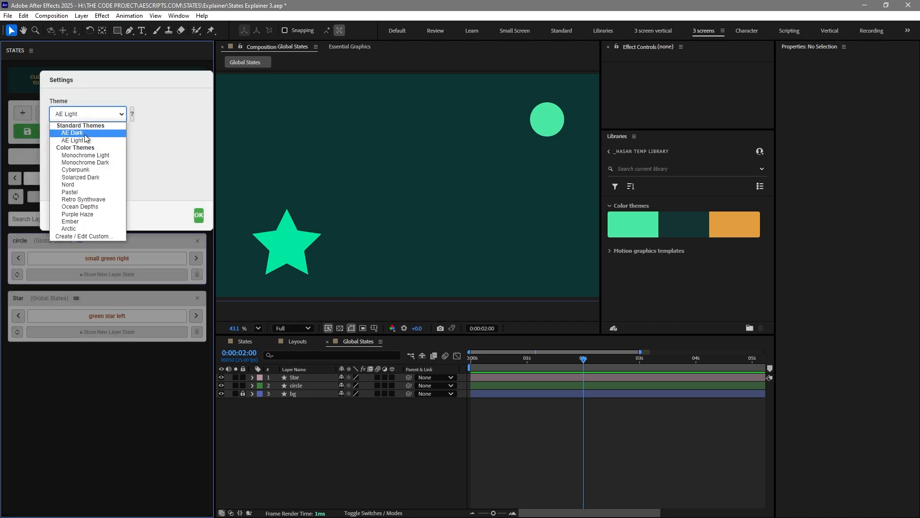
left_click(82, 162)
Preview the Solarized Dark, Nord, Ocean Depths and Arctic themes
left_click(93, 122)
left_click(93, 178)
left_click(94, 123)
left_click(91, 180)
left_click(91, 120)
left_click(86, 211)
left_click(91, 122)
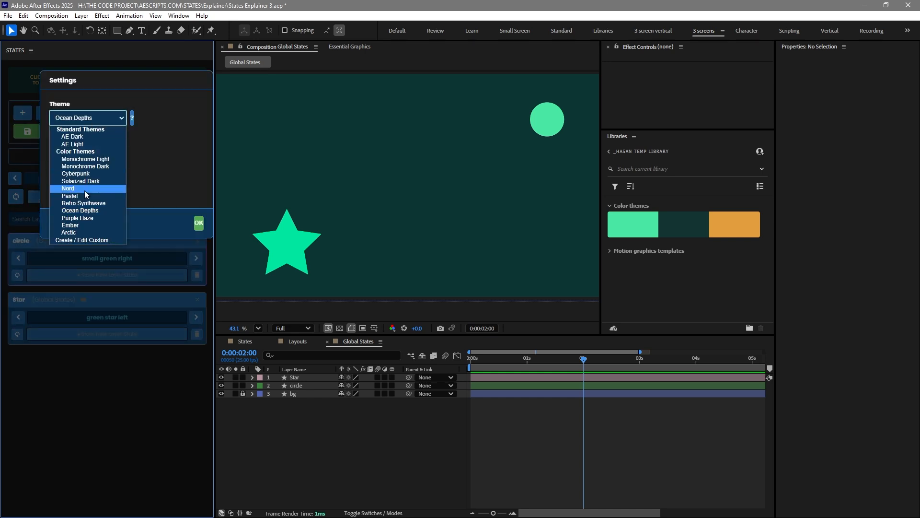
left_click(84, 233)
Open the custom theme creator and cancel it
left_click(82, 122)
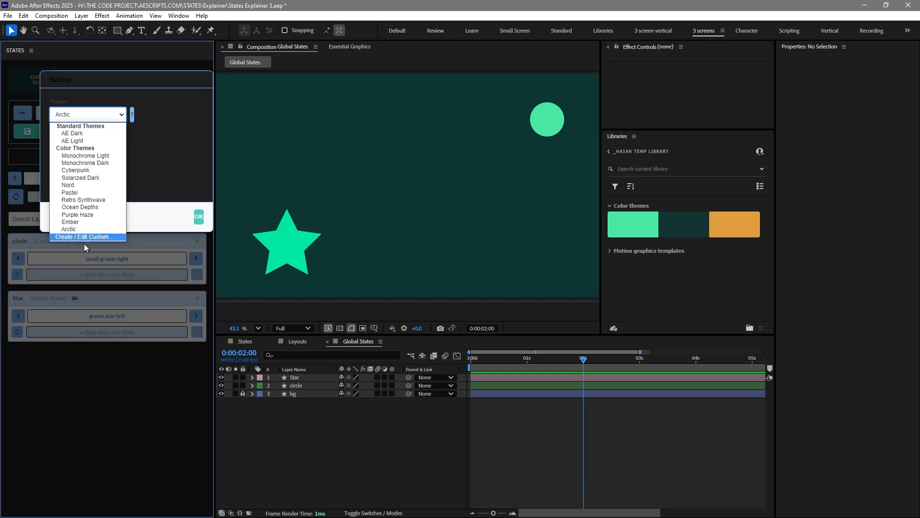
left_click(64, 238)
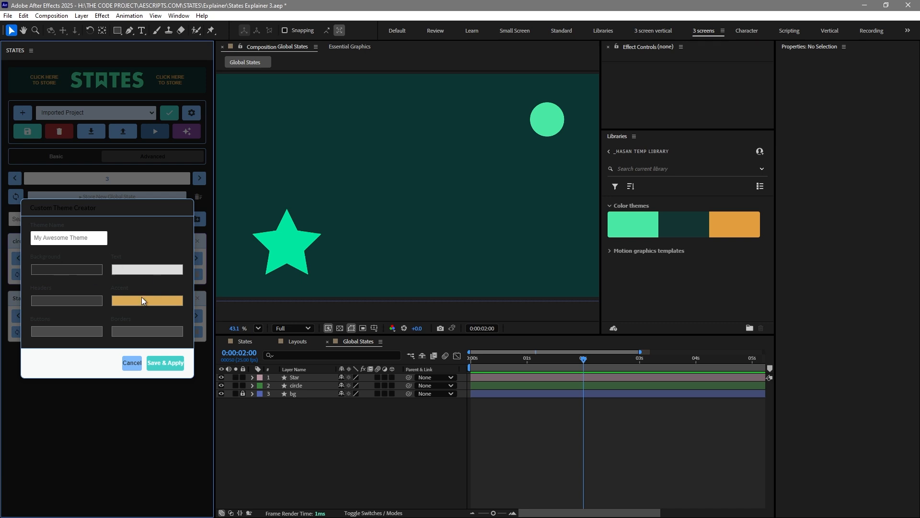
left_click(132, 363)
Set the theme to AE Dark and the UI scale to 50%
left_click(100, 119)
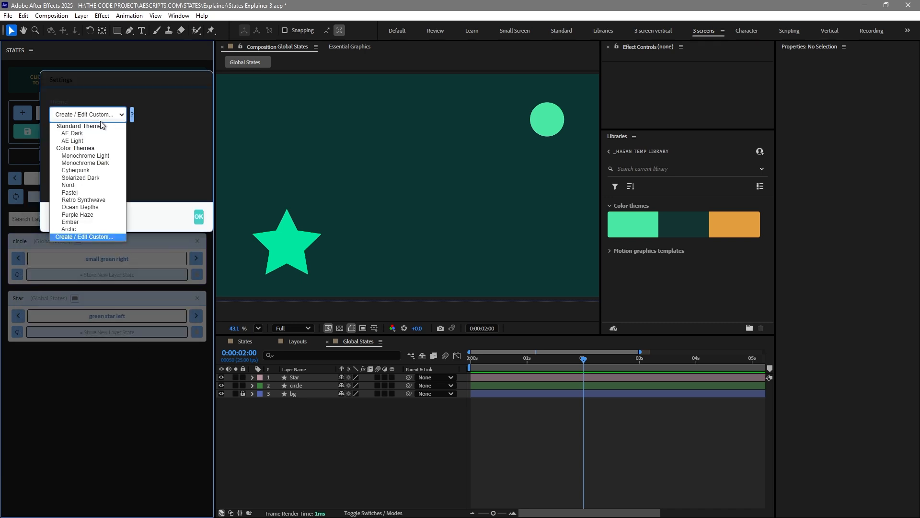
left_click(95, 150)
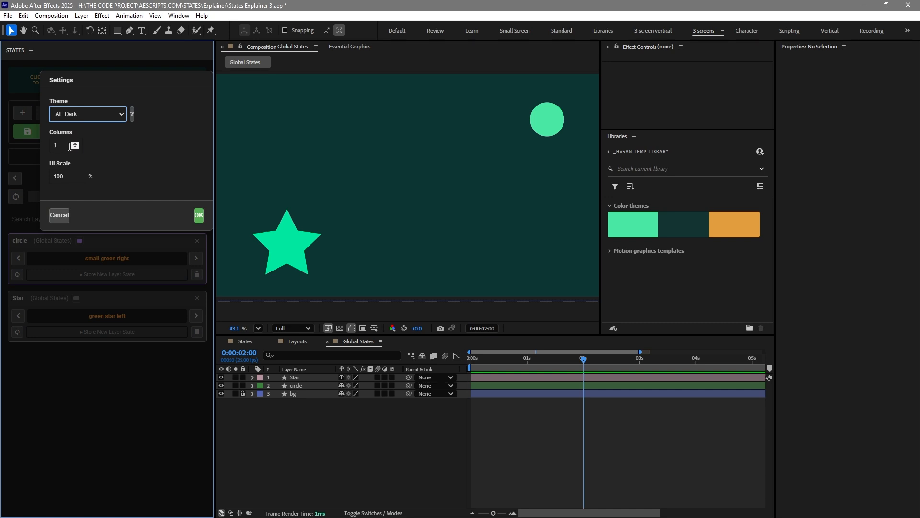
left_click_drag(69, 175, 53, 174)
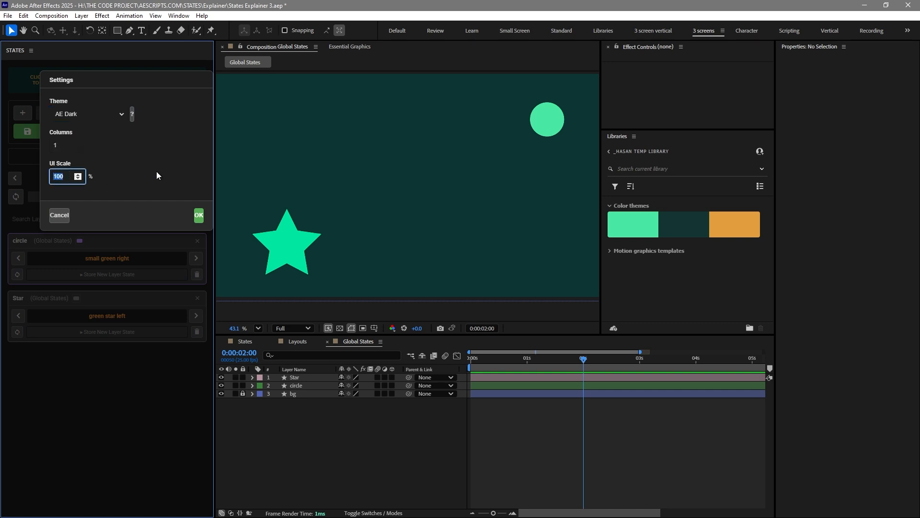
type("50")
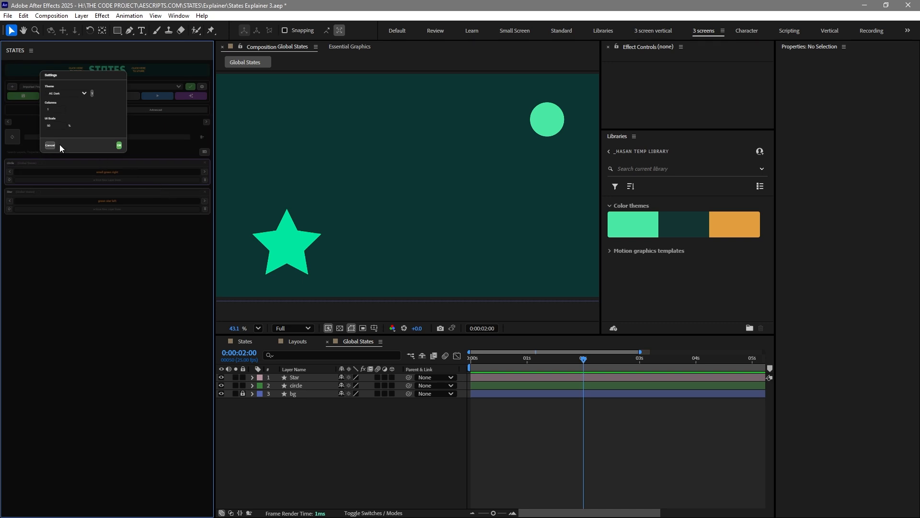
Set the UI scale to 100% and the columns to 2, and apply the settings
left_click(52, 125)
type("100")
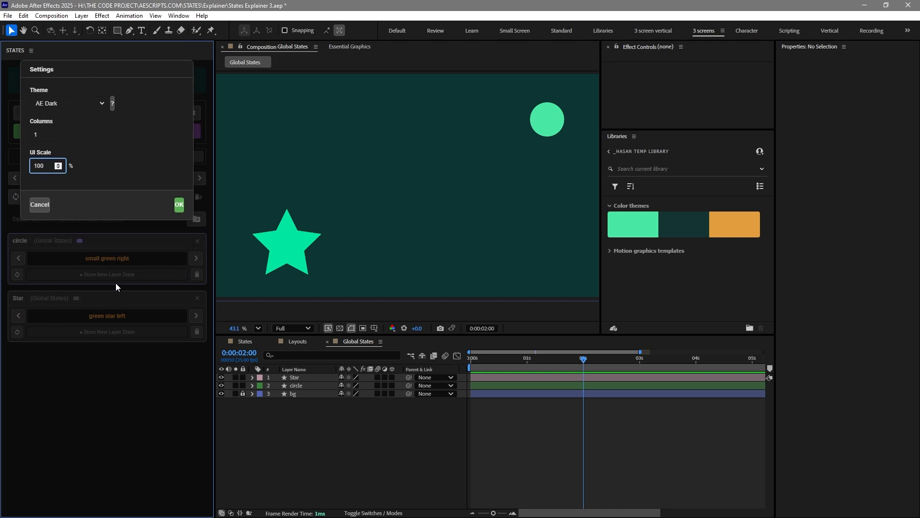
left_click(55, 131)
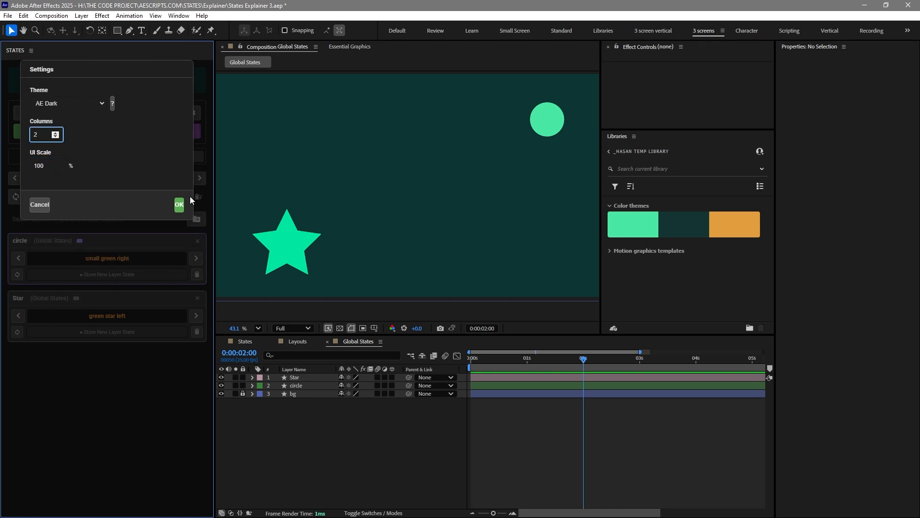
left_click(180, 204)
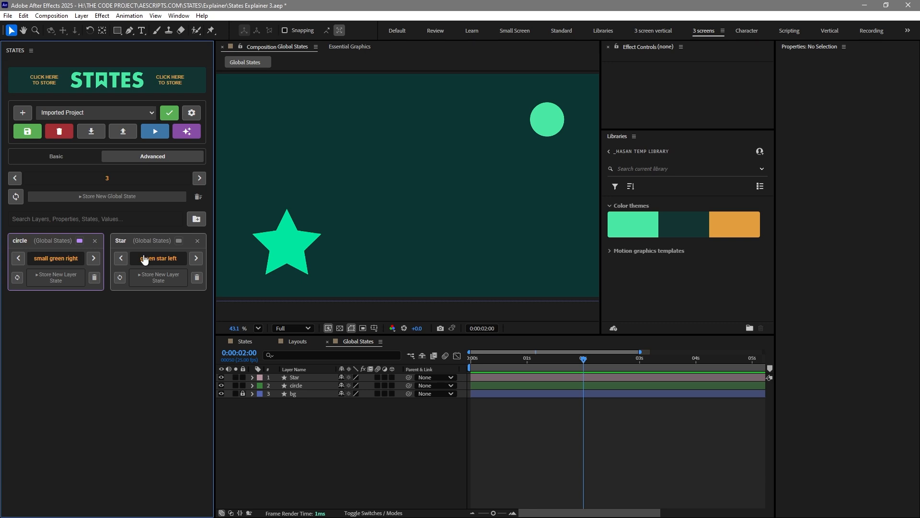
Duplicate the star layer four times and reveal the Position property of the copies
left_click(288, 445)
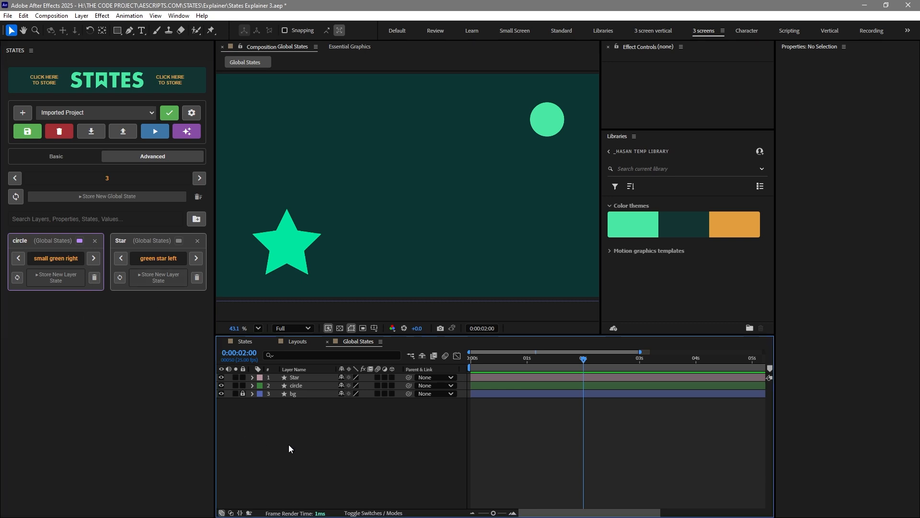
left_click_drag(292, 249, 511, 232)
key("ctrl+d")
key("ctrl+d")
key("ctrl+d")
key("ctrl+d")
left_click(312, 403, "shift")
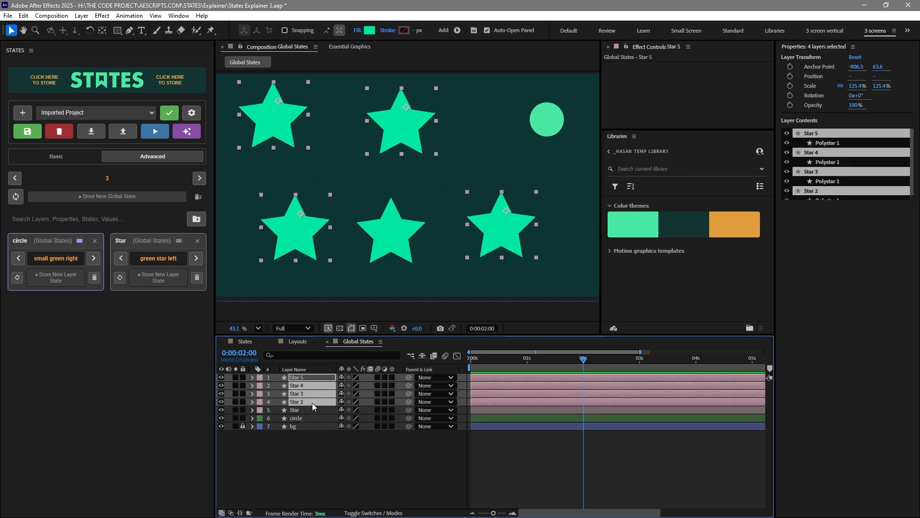
key("p")
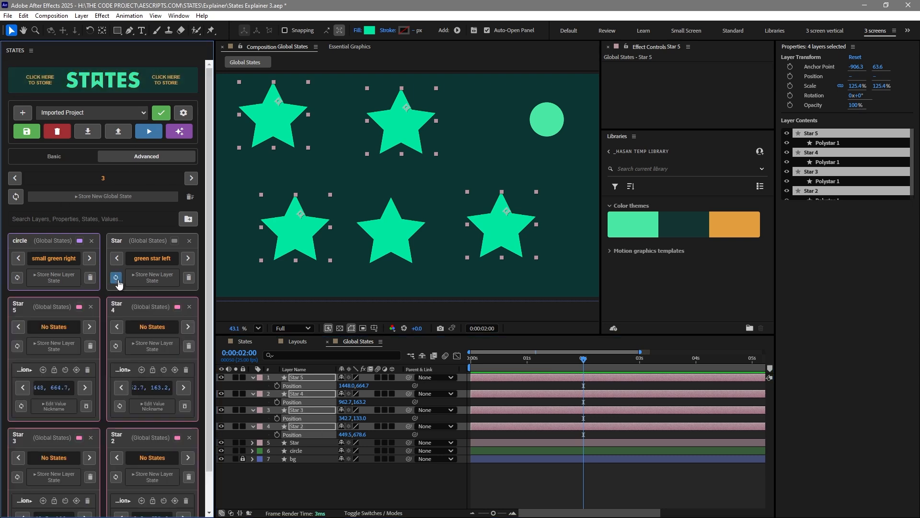
Collapse the new star layer cards and rearrange them in the STATES panel
left_click(150, 310)
left_click(79, 301)
left_click(123, 367)
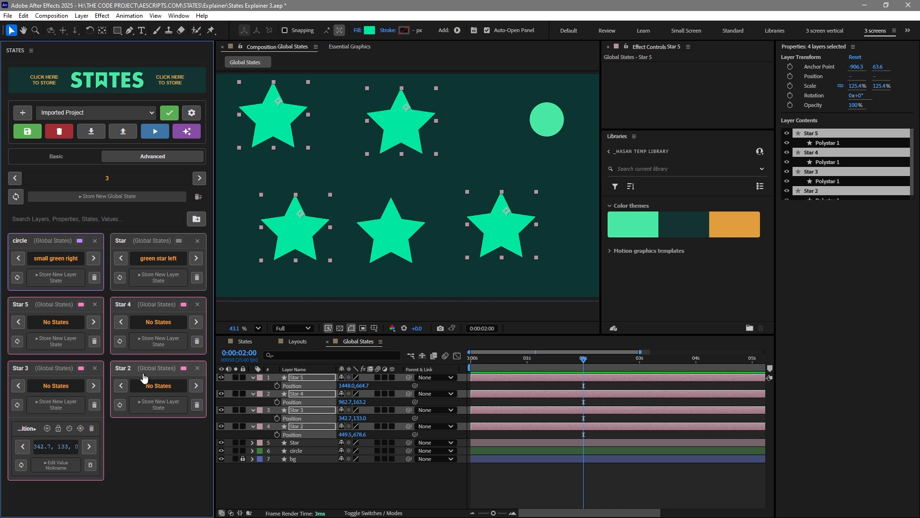
left_click(52, 374)
left_click_drag(147, 377, 39, 421)
left_click_drag(56, 306, 159, 306)
left_click_drag(147, 372, 56, 429)
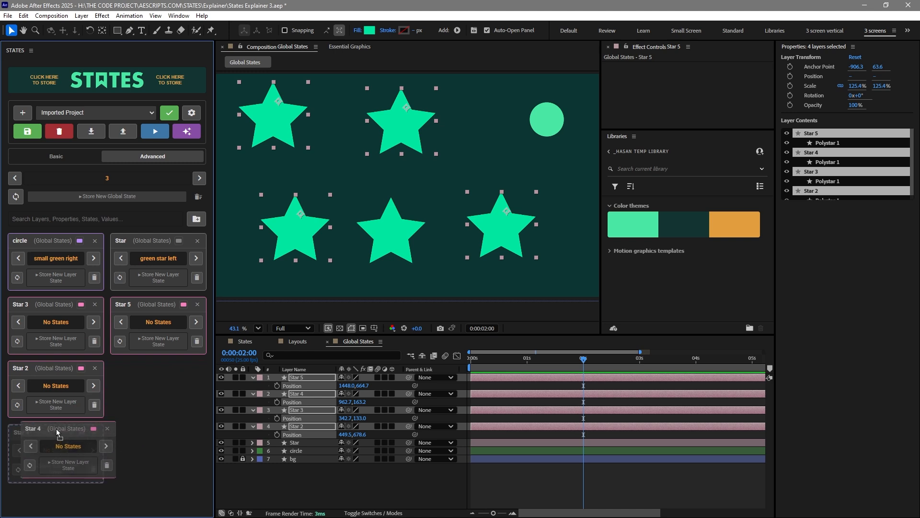
Create a new organizer in the STATES panel and name it Stars
left_click(195, 221)
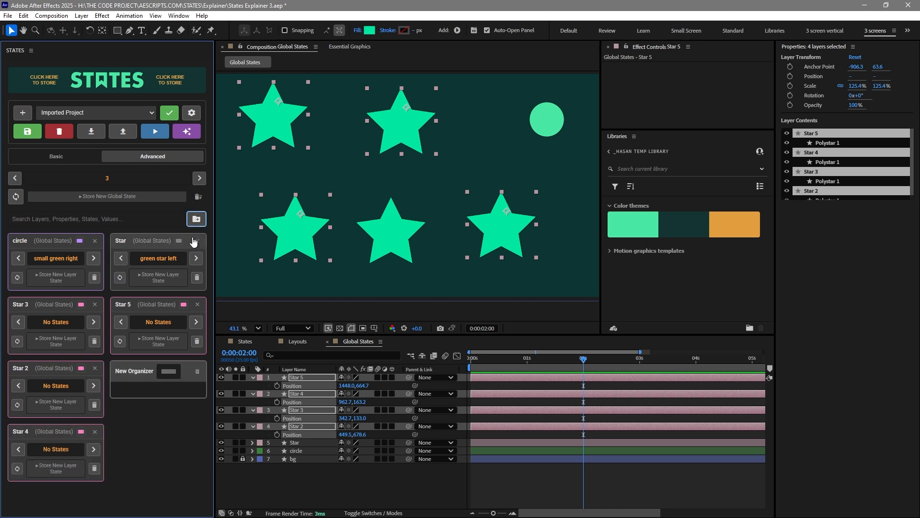
left_click(146, 376)
type("Stars")
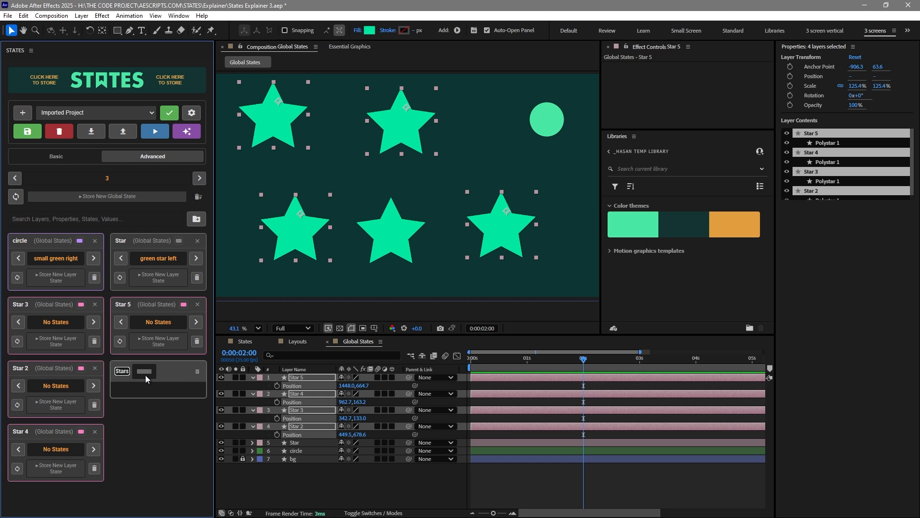
left_click(145, 375)
left_click(128, 393)
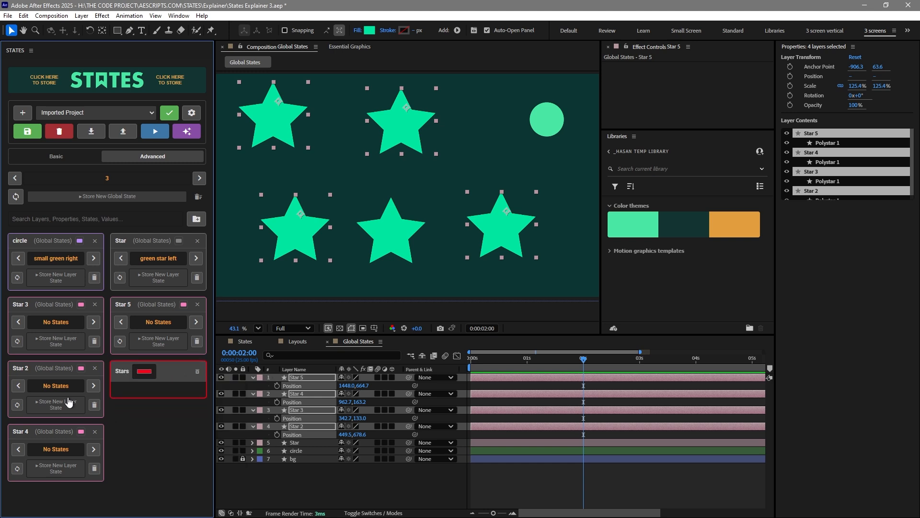
Move all star layer cards into the Stars organizer, leaving the circle card outside
left_click_drag(71, 364, 149, 387)
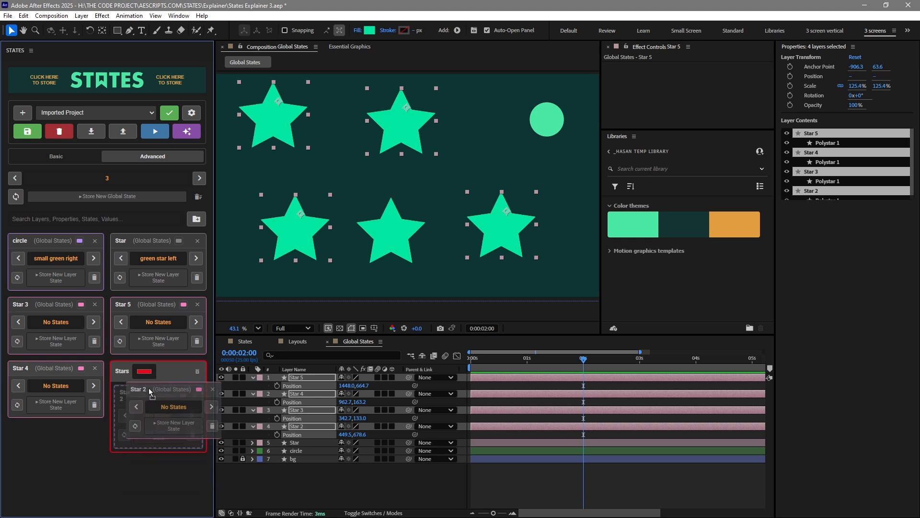
left_click_drag(80, 362, 160, 415)
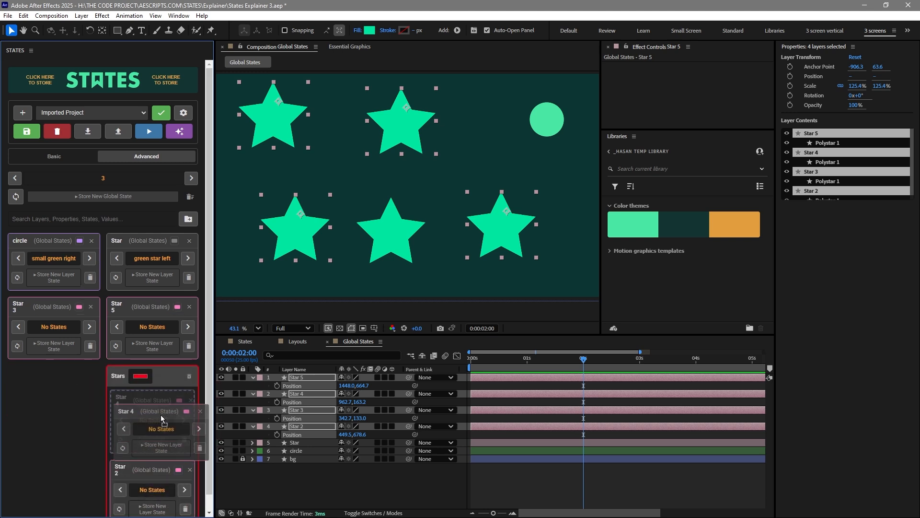
left_click_drag(146, 311, 145, 347)
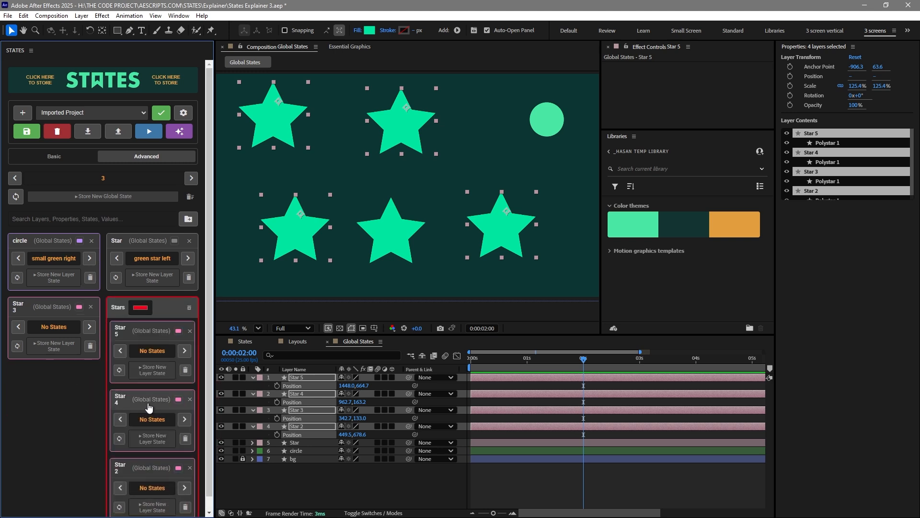
left_click_drag(38, 309, 141, 354)
left_click_drag(143, 241, 147, 341)
left_click_drag(152, 245, 77, 247)
scroll(134, 287, "down", 3)
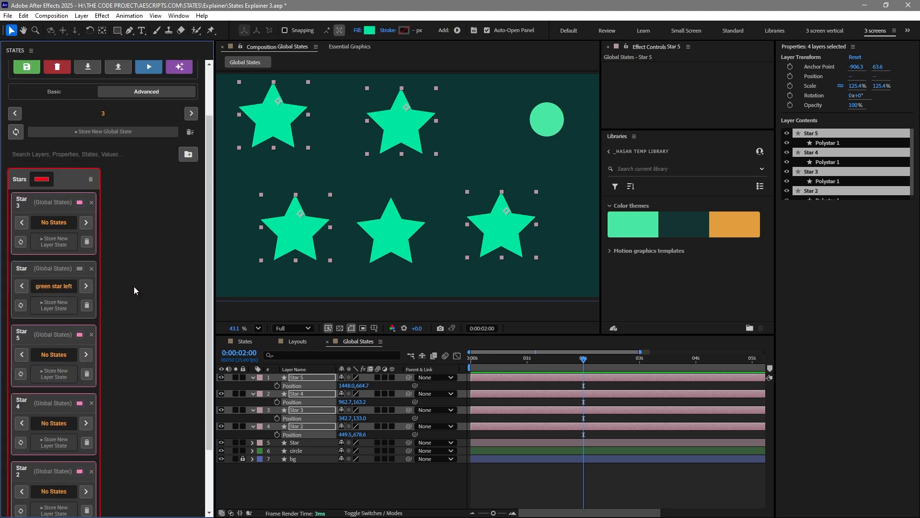
left_click_drag(49, 461, 144, 201)
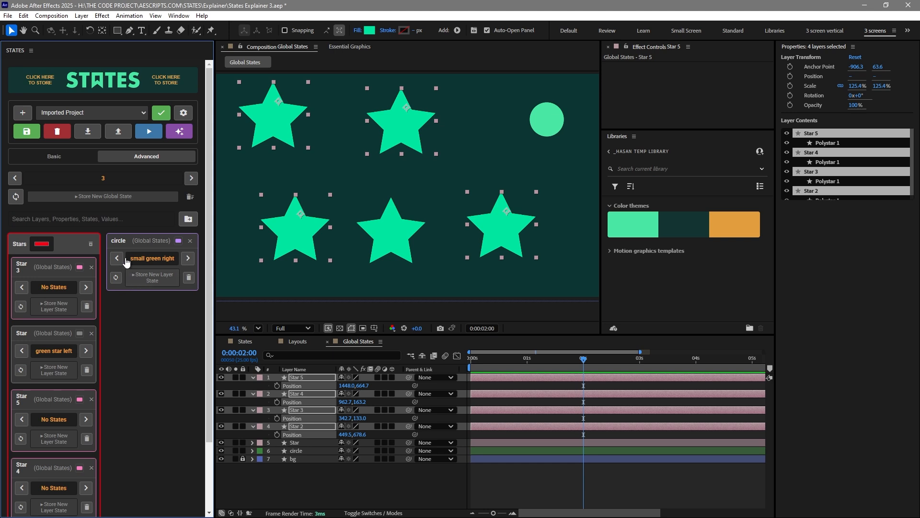
Filter the layer cards by searching for 'star' and then 'cir', clearing the search afterwards each time
left_click(81, 215)
type("sta")
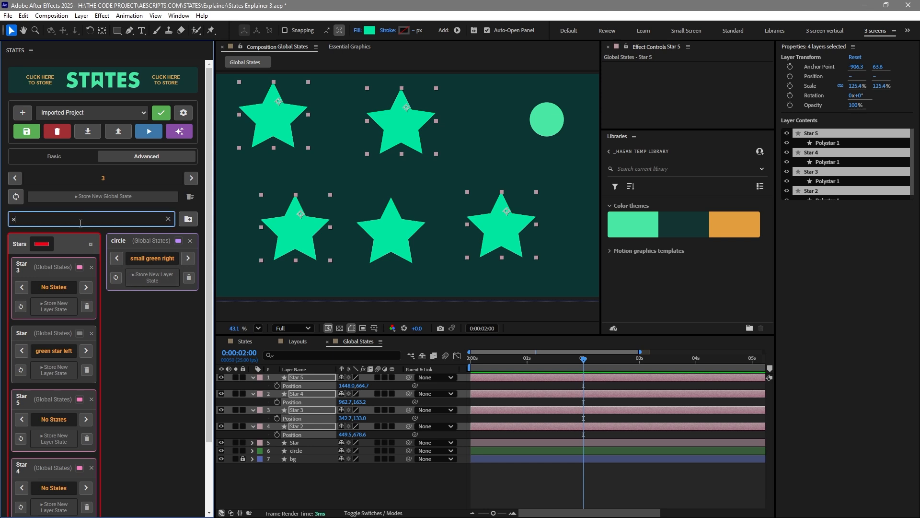
scroll(76, 276, "down", 3)
scroll(77, 293, "up", 3)
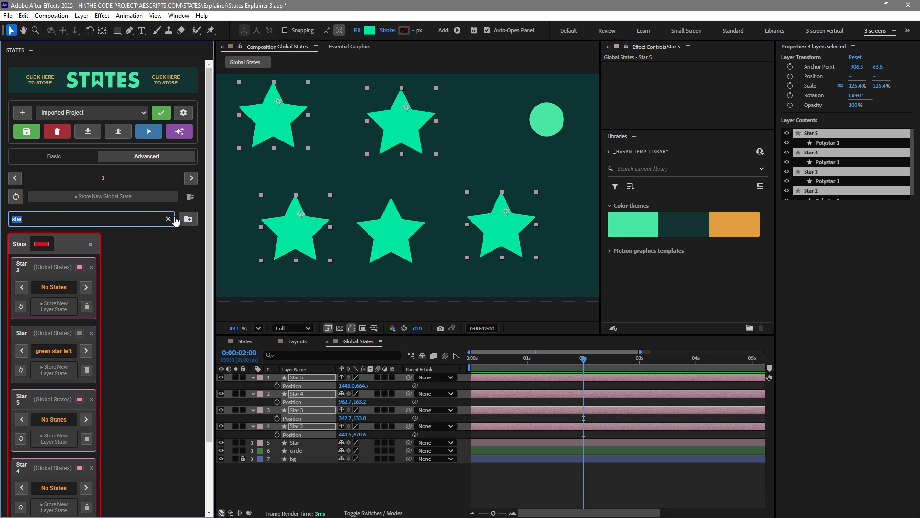
left_click(169, 219)
left_click(87, 223)
type("c")
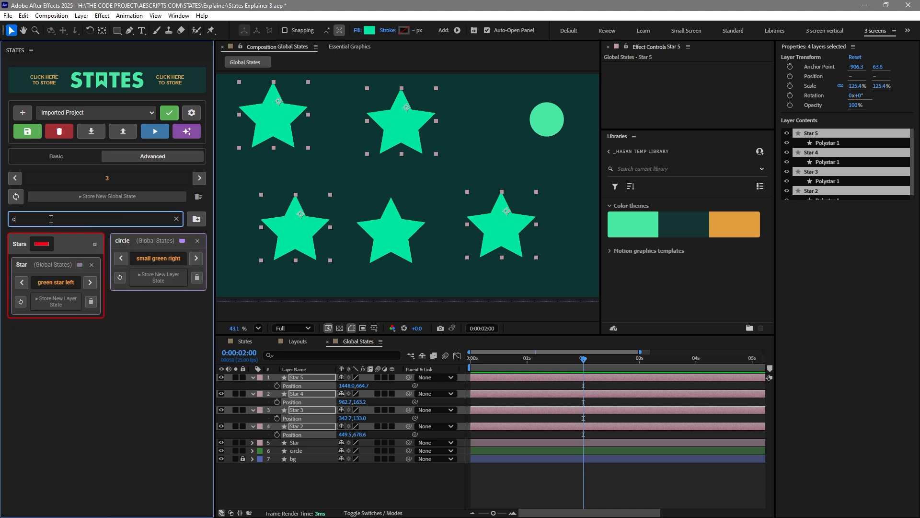
type("ir")
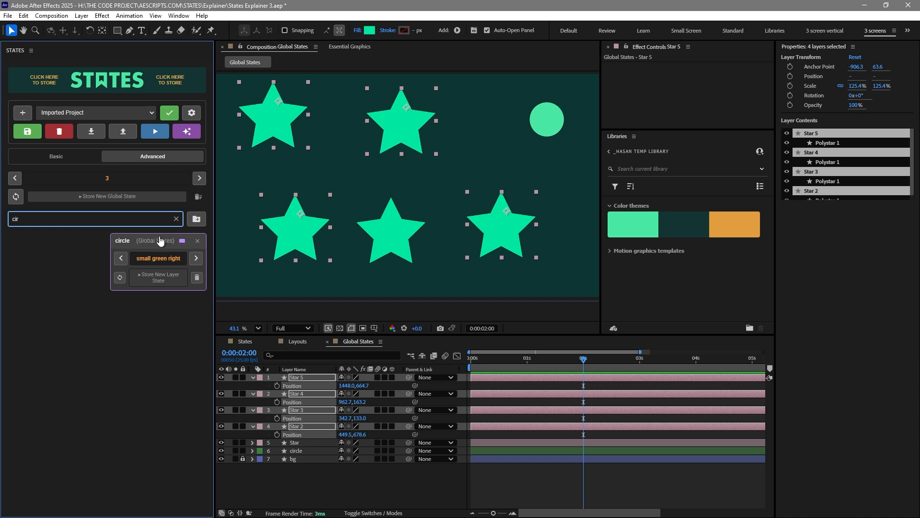
left_click(176, 218)
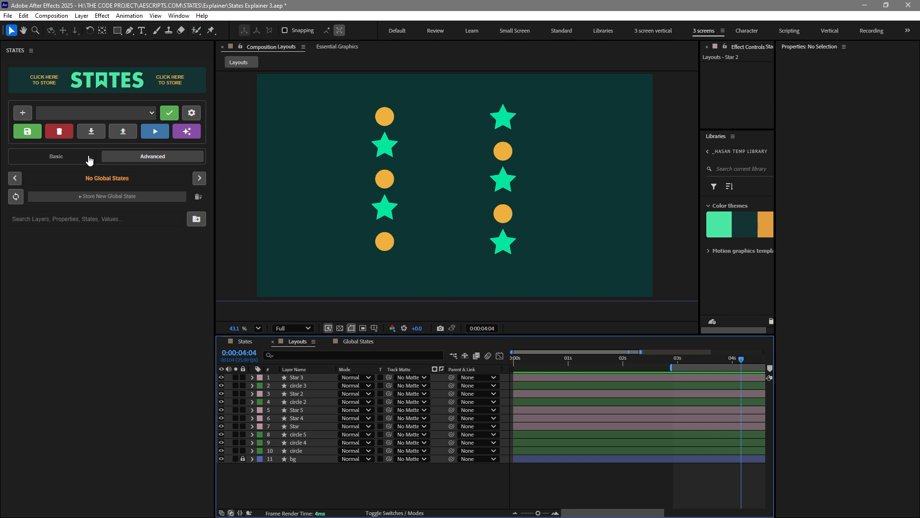
In Basic mode, select the five star layers in the Layouts composition and their Position properties
left_click(72, 156)
left_click(385, 208)
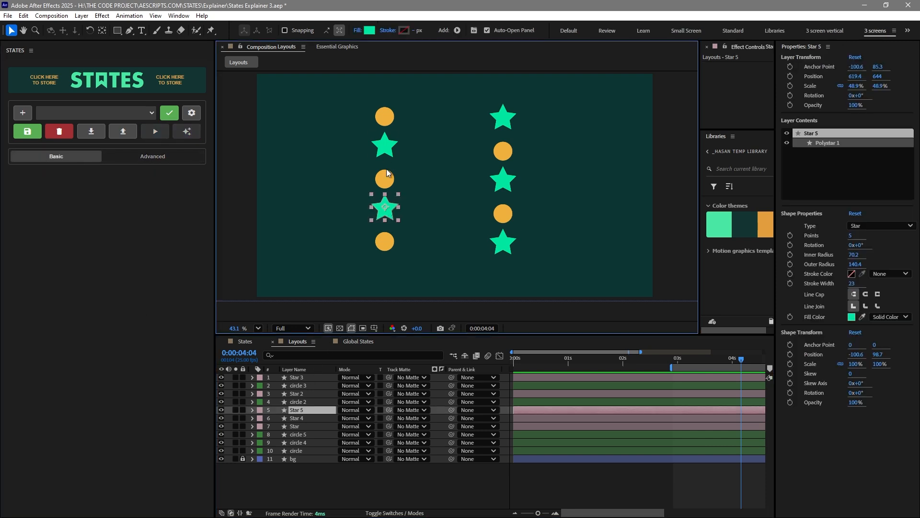
left_click(384, 145, "shift")
left_click(503, 117, "shift")
left_click(508, 186, "shift")
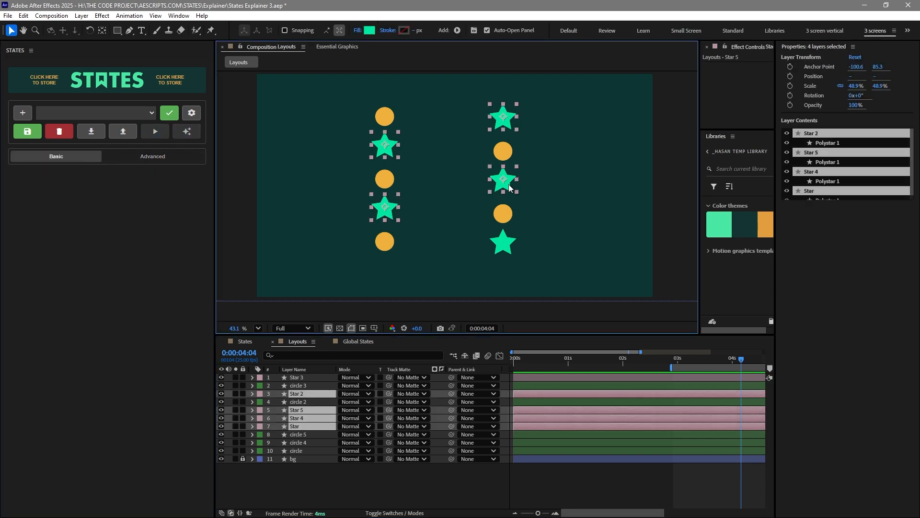
left_click(502, 250, "shift")
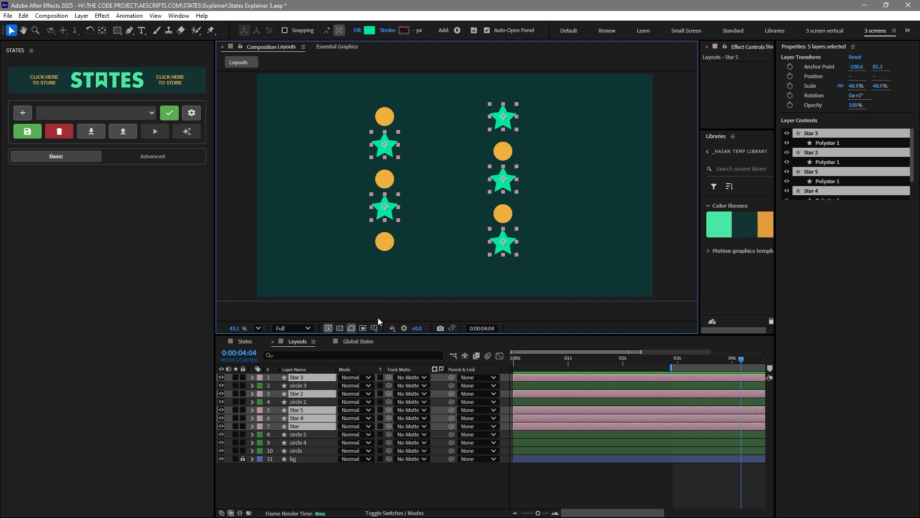
key("p")
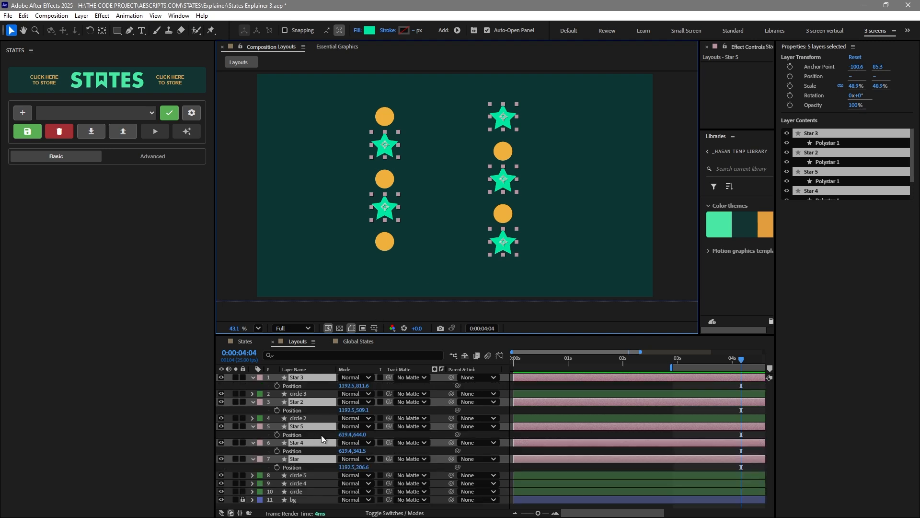
left_click(292, 385)
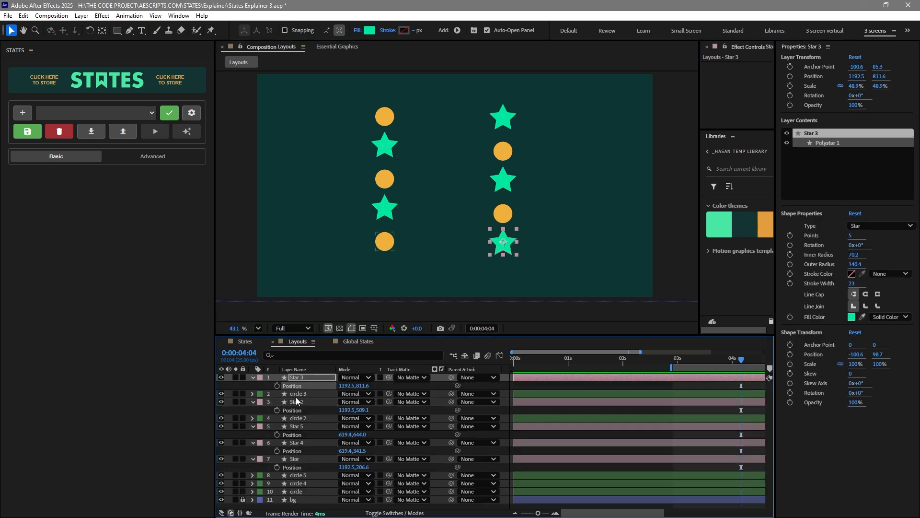
left_click(292, 410, "ctrl")
left_click(294, 435, "ctrl")
left_click(293, 451, "ctrl")
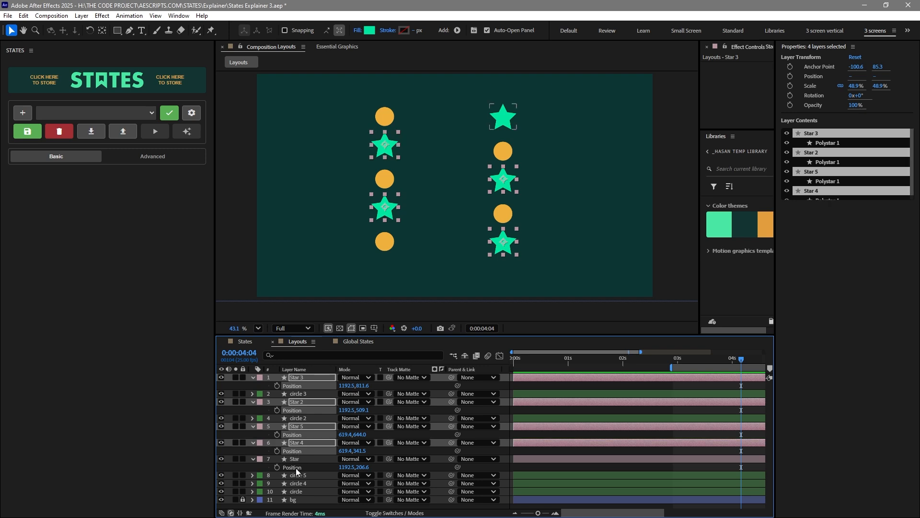
left_click(294, 466, "ctrl")
Create a property group named Stars and name its first state Position1
left_click(118, 89)
left_click_drag(88, 181, 9, 180)
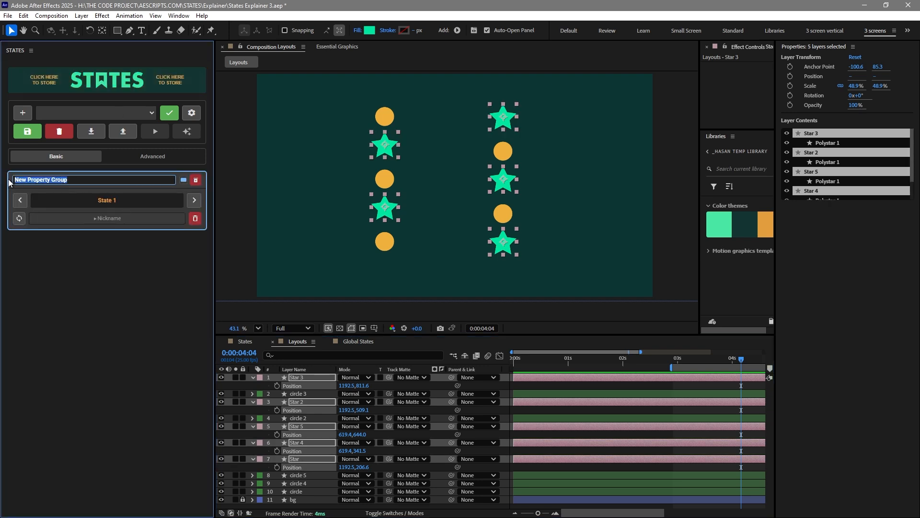
type("Stars")
left_click(79, 221)
left_click(96, 242)
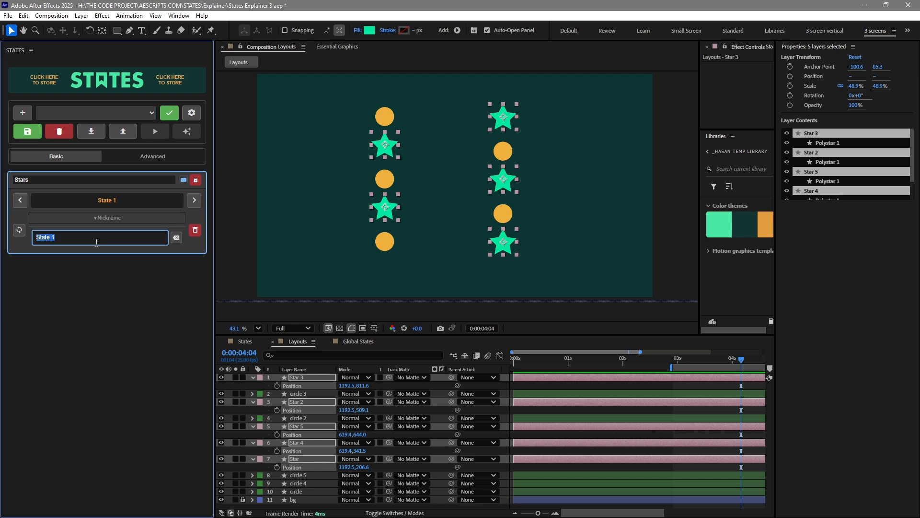
type("Position1")
key("Return")
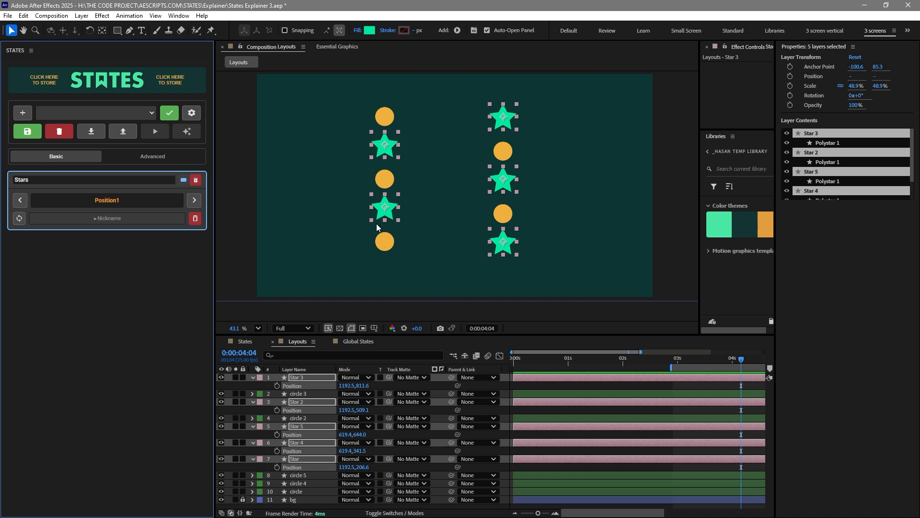
Move the selected stars to the left and store a second state named Position 2
left_click_drag(391, 210, 317, 214)
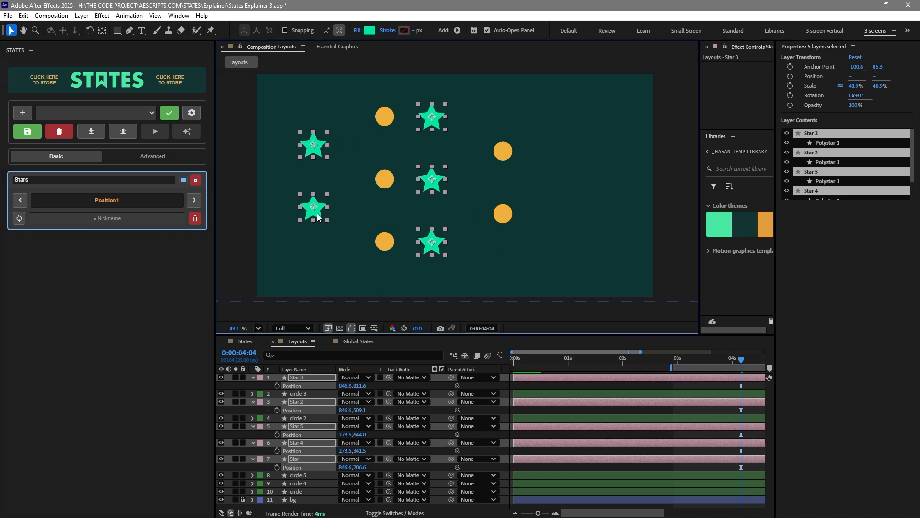
left_click(125, 79)
left_click(102, 219)
left_click(95, 240)
key("ctrl+a")
type("Position 2")
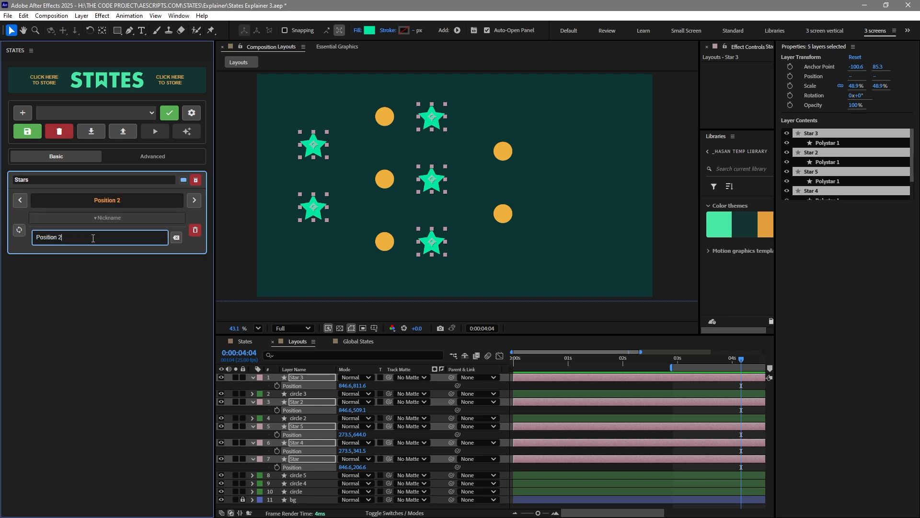
left_click(95, 218)
Switch the Stars group between Position1 and Position 2 to compare the star layouts
left_click(194, 200)
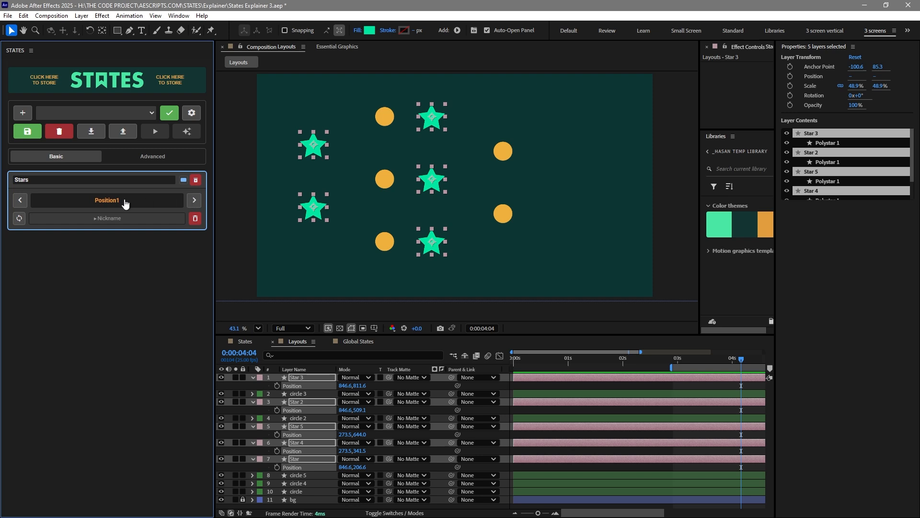
left_click(125, 204)
left_click(322, 271)
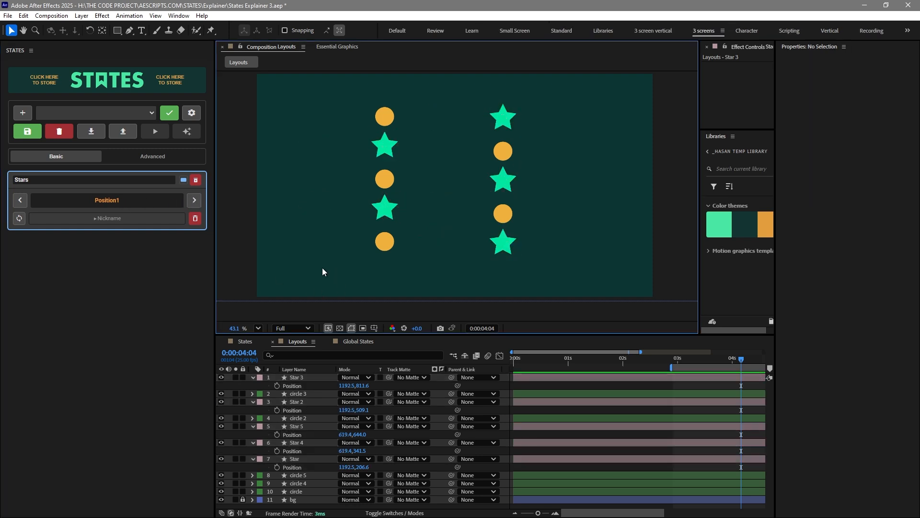
left_click(193, 201)
left_click(113, 201)
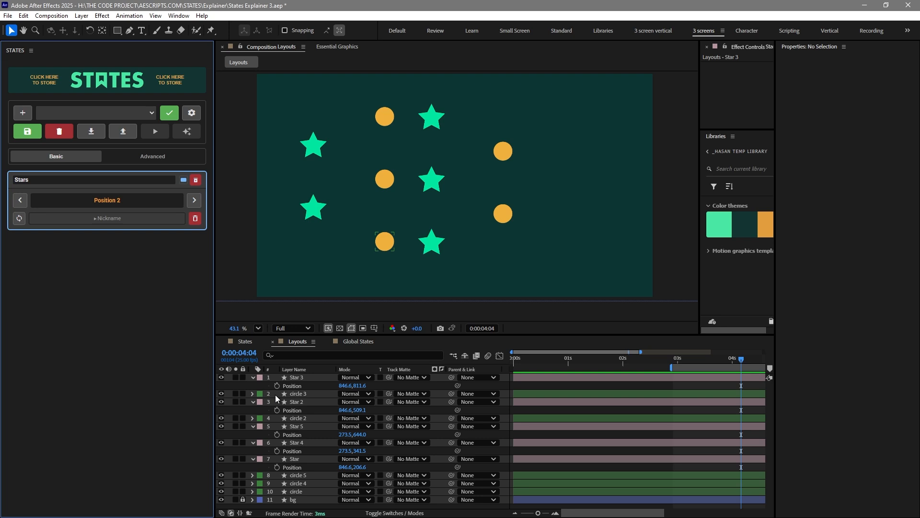
left_click(288, 386)
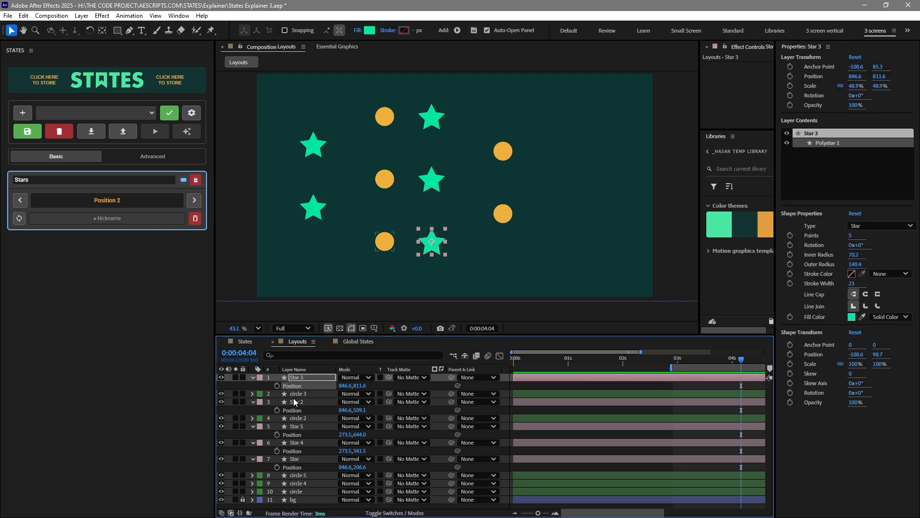
Add Star 2 and Star 5 Position properties to the selection, create a property group named Stars mini, and name its first state Pos1
left_click(295, 410, "ctrl")
left_click(293, 434, "ctrl")
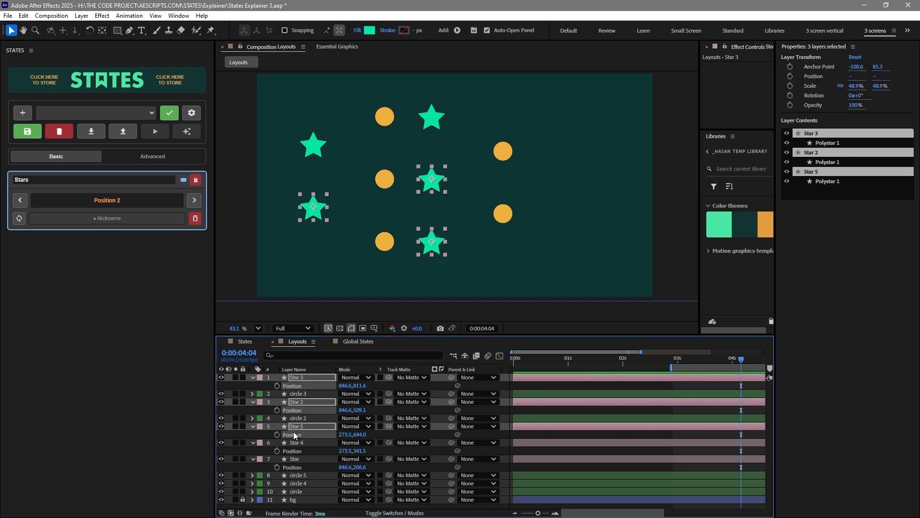
left_click(114, 86)
left_click_drag(73, 243, 2, 247)
type("Stars mini")
left_click(68, 283)
triple_click(75, 300)
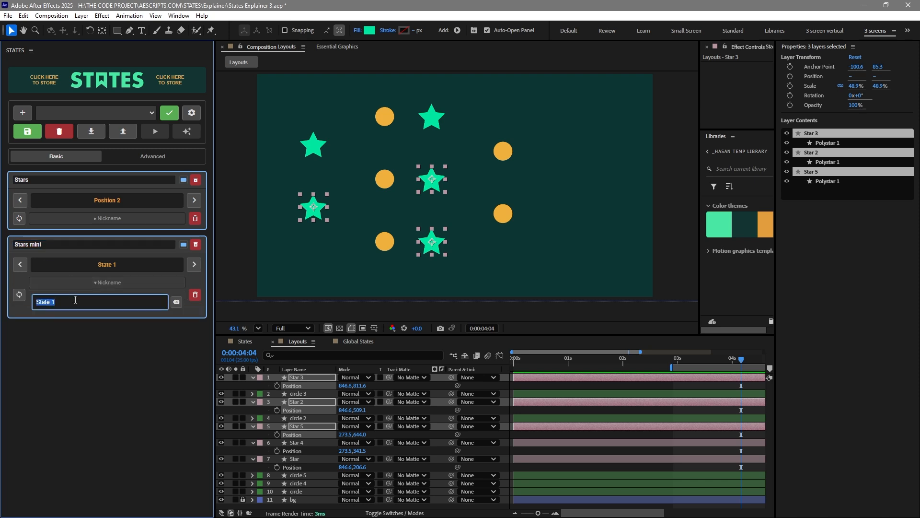
type("Pos1")
left_click(79, 282)
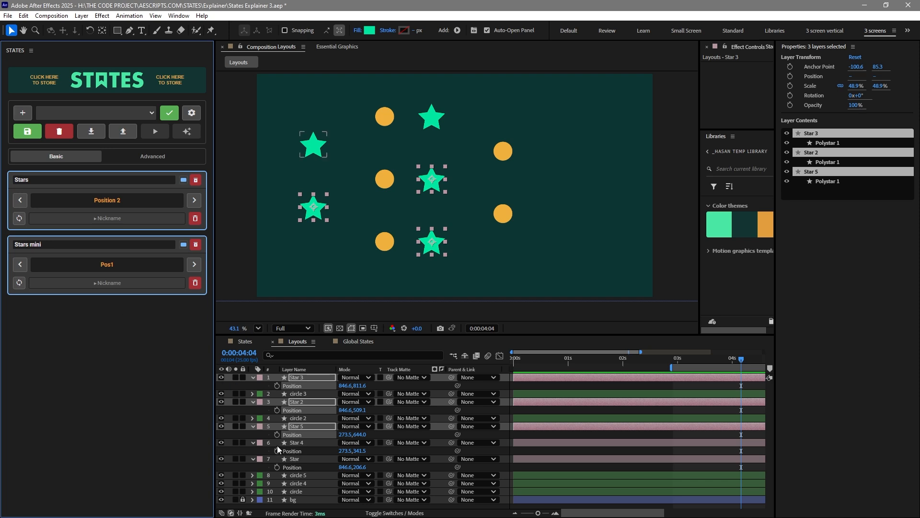
Move the selected stars to the right and store a second Stars mini state named Pos2
left_click_drag(426, 246, 569, 247)
left_click(101, 88)
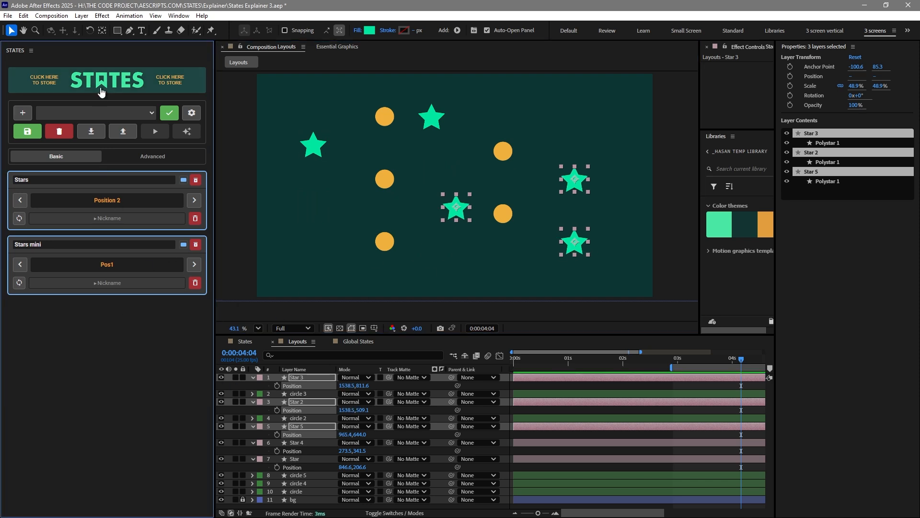
left_click(98, 283)
triple_click(98, 302)
type("Pos2")
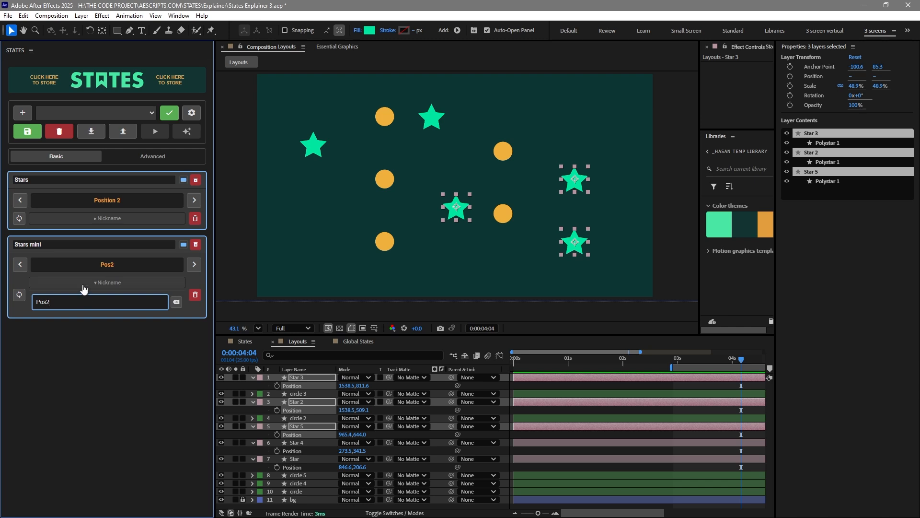
left_click(82, 283)
Switch the Stars and Stars mini groups between their states to compare the star layouts
left_click(113, 205)
left_click(112, 265)
left_click(111, 205)
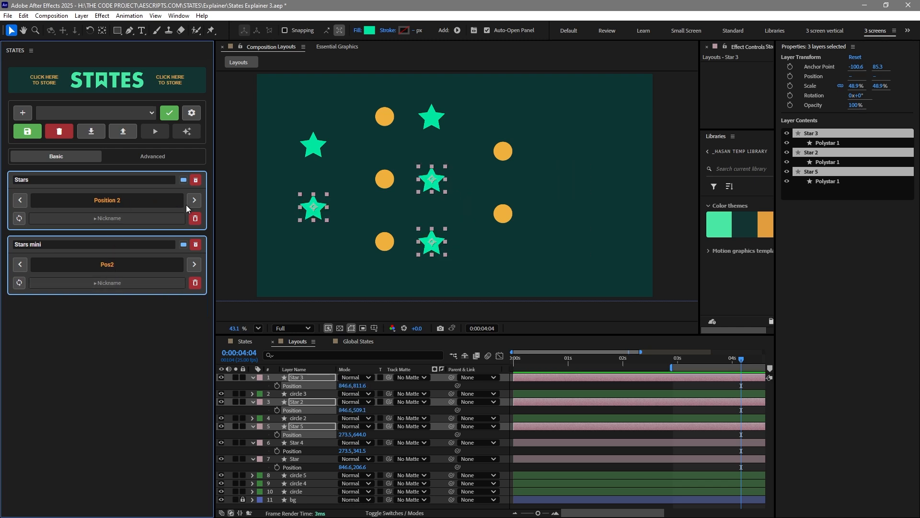
left_click(194, 201)
left_click(131, 203)
left_click(196, 266)
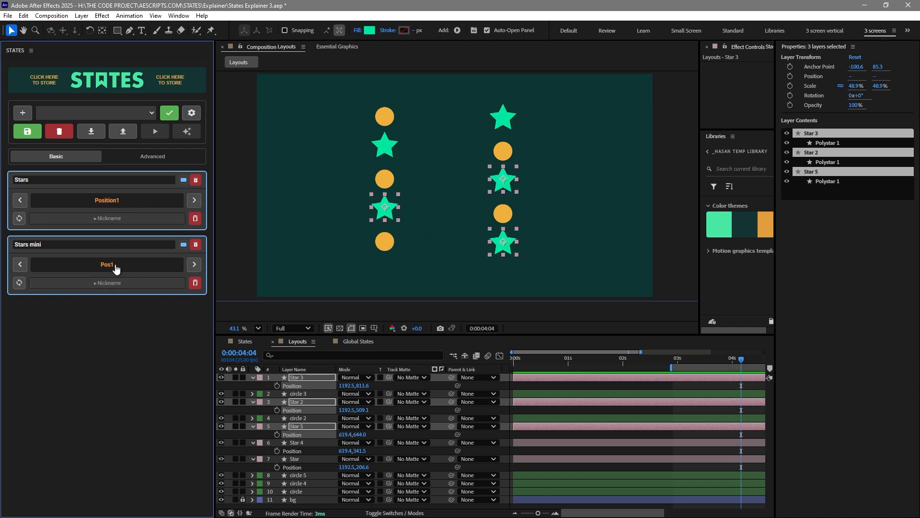
left_click(116, 269)
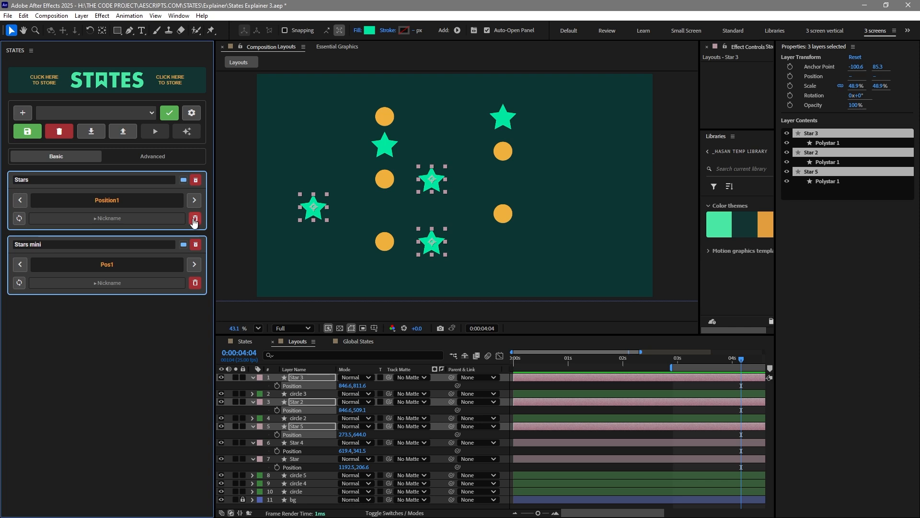
Move the selected stars further right and update the Stars mini Pos2 state with the new positions
left_click(195, 218)
left_click(177, 310)
left_click_drag(431, 245, 550, 244)
left_click(193, 265)
left_click(21, 285)
left_click_drag(433, 215, 527, 214)
left_click(19, 283)
left_click(171, 311)
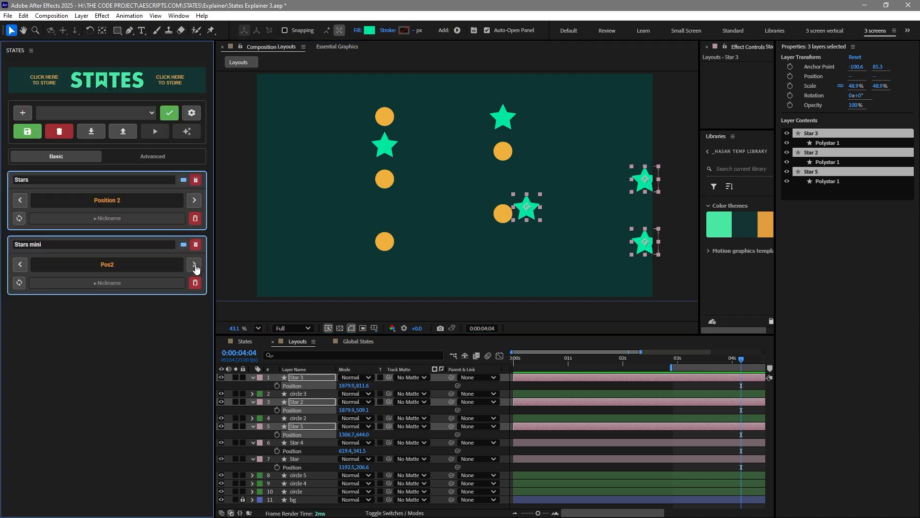
left_click(195, 265)
left_click(108, 264)
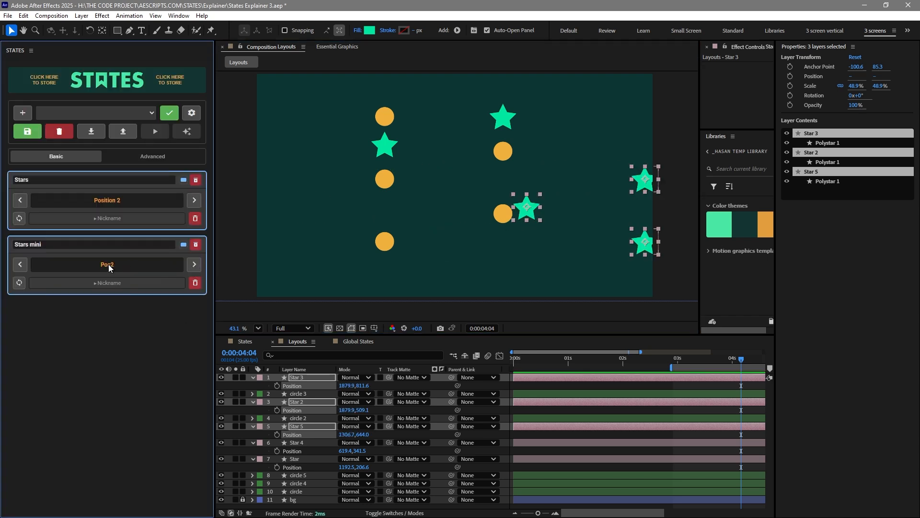